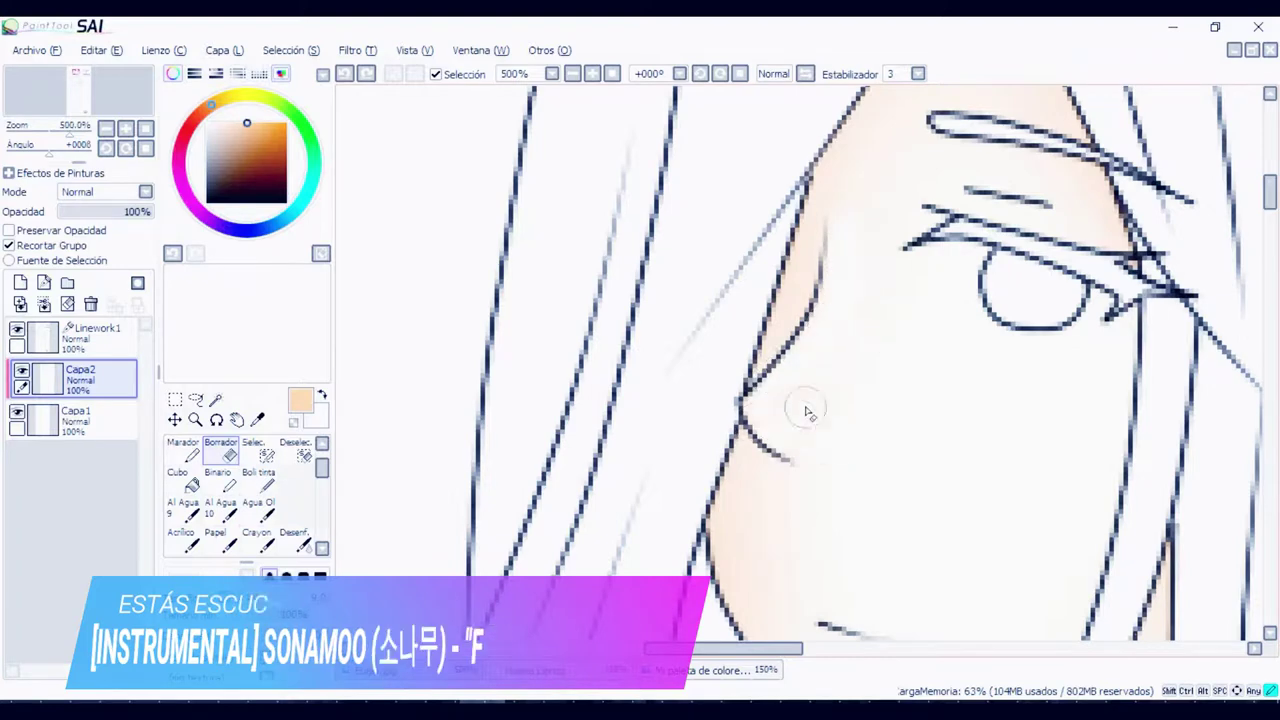
Blur the peach skin shading on the forehead, and thin and soften it on the jaw and neck with the eraser and blur brush
{"action": "scroll", "coordinate": [930, 290], "scroll_direction": "down", "scroll_amount": 4}
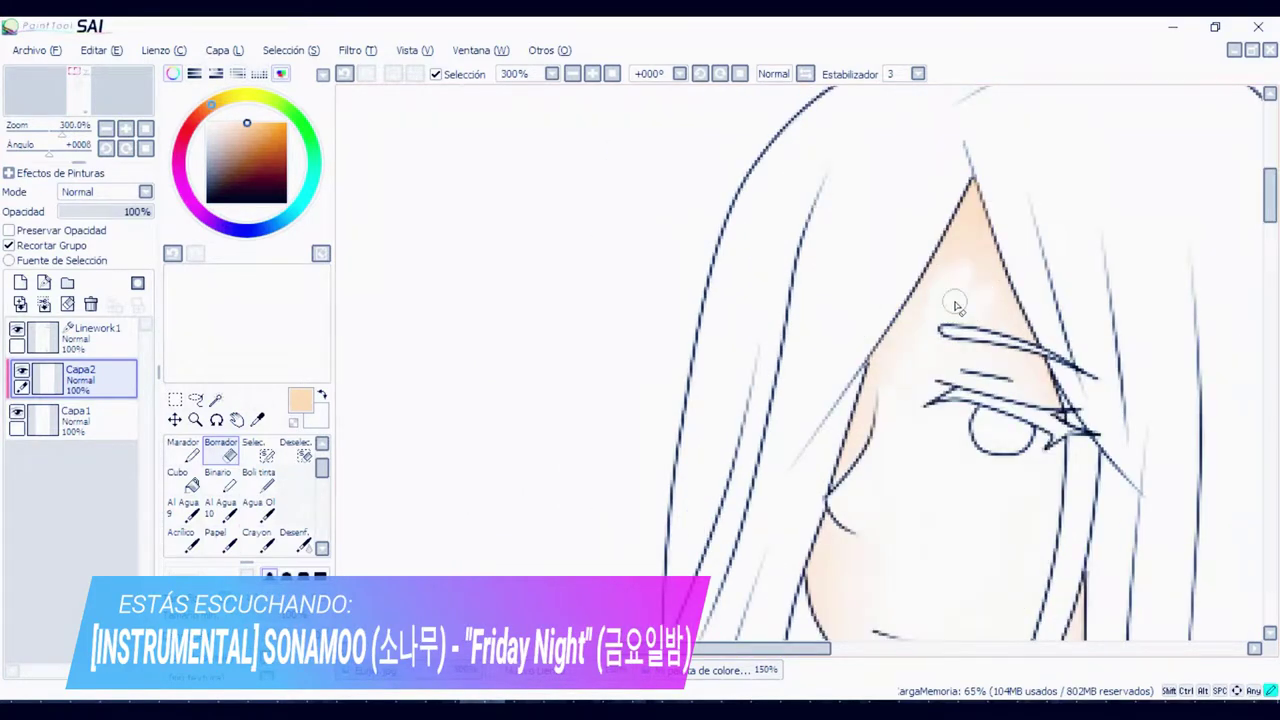
{"action": "left_click", "coordinate": [296, 541]}
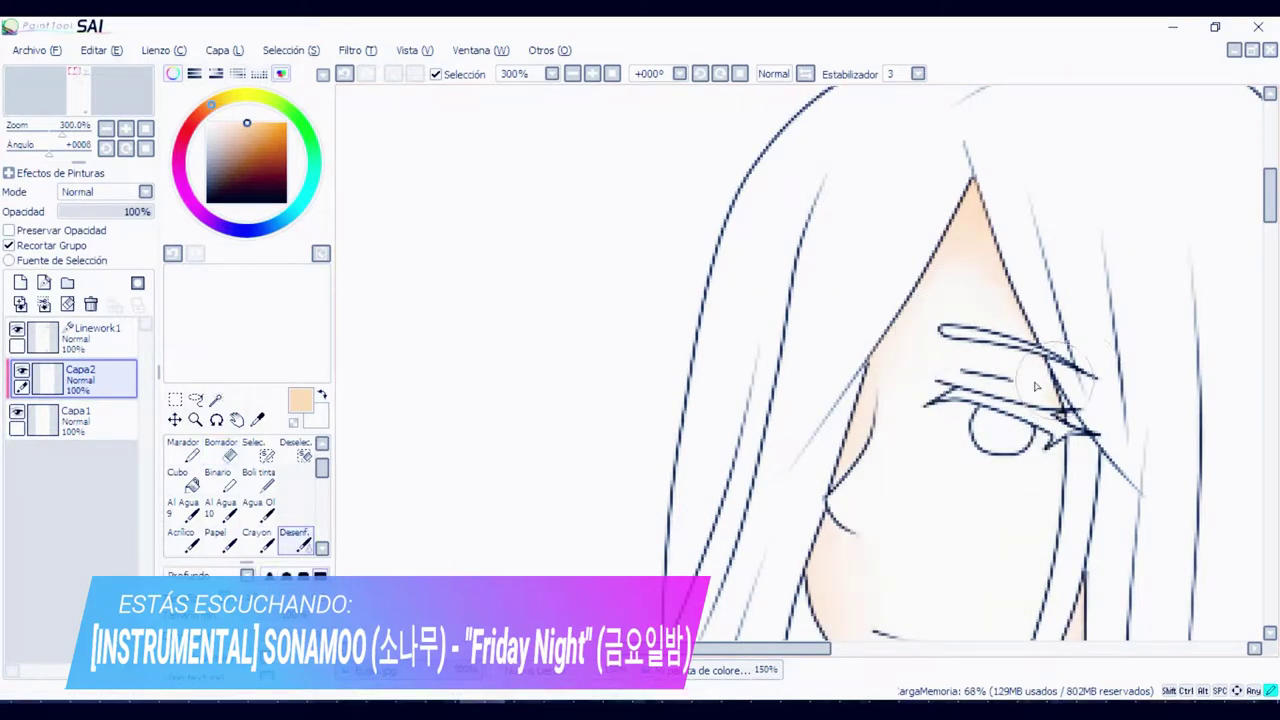
{"action": "scroll", "coordinate": [1175, 458], "scroll_direction": "up", "scroll_amount": 1}
{"action": "left_click_drag", "start_coordinate": [1270, 188], "coordinate": [1271, 221]}
{"action": "left_click", "coordinate": [221, 451]}
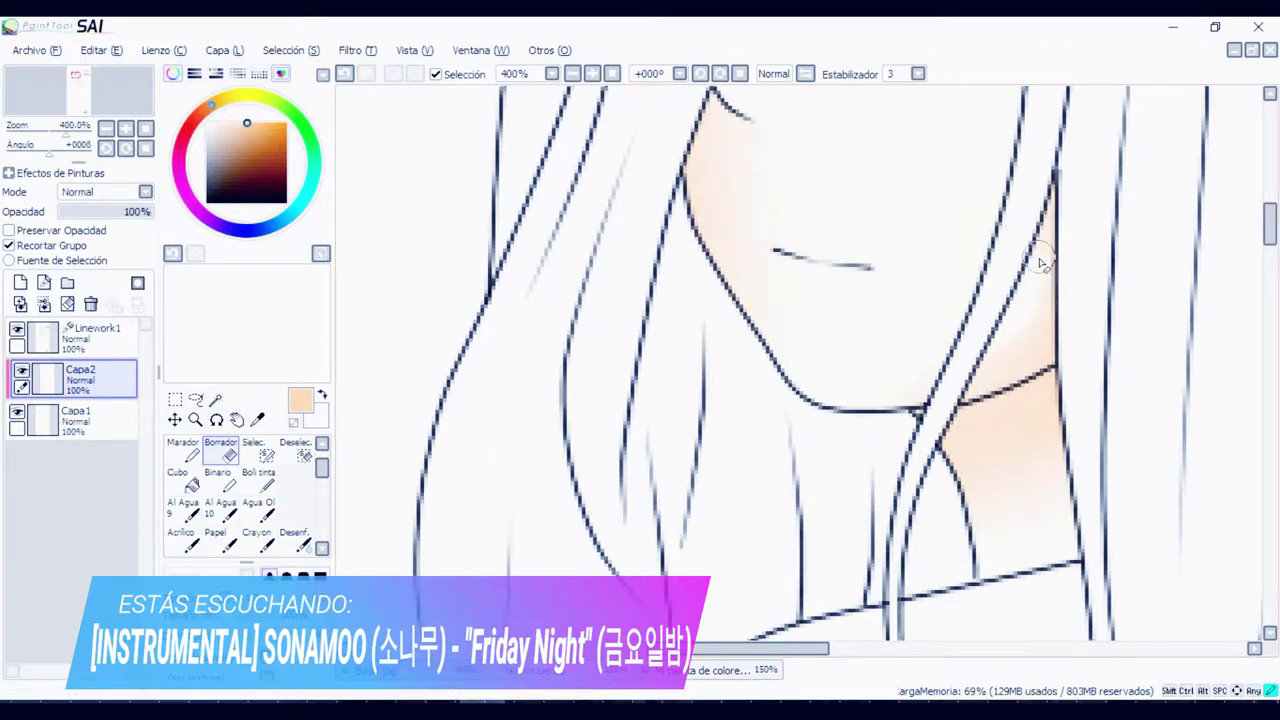
{"action": "left_click_drag", "start_coordinate": [1068, 515], "coordinate": [1048, 514]}
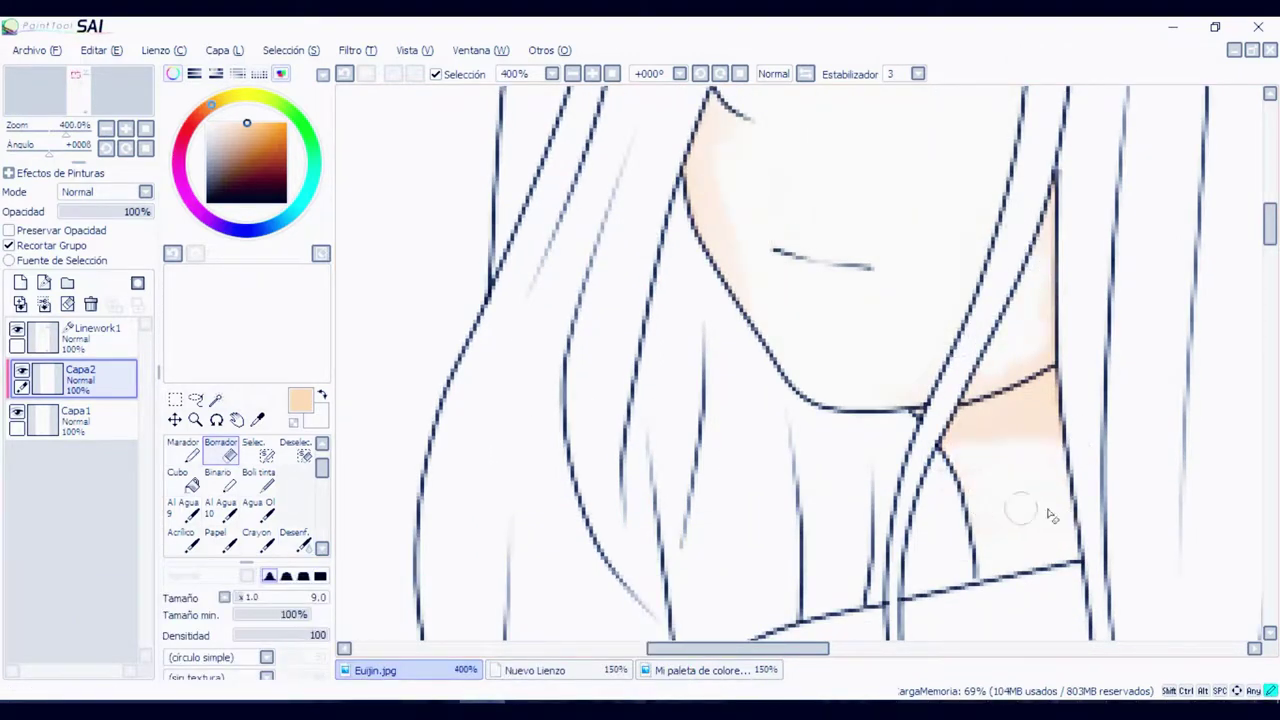
{"action": "key", "text": "b"}
{"action": "scroll", "coordinate": [1141, 393], "scroll_direction": "down", "scroll_amount": 3}
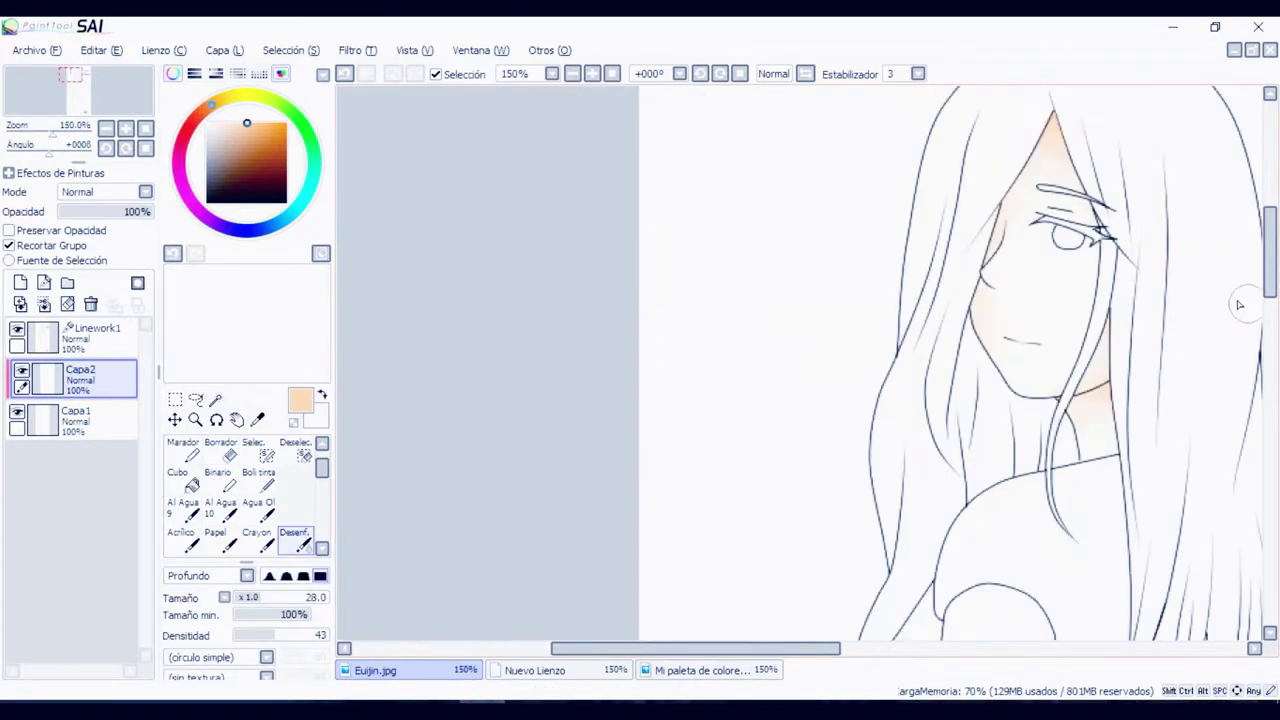
Erase excess peach shading on the forehead above the eyebrow and blur the remaining edges
{"action": "scroll", "coordinate": [1063, 249], "scroll_direction": "up", "scroll_amount": 6}
{"action": "key", "text": "e"}
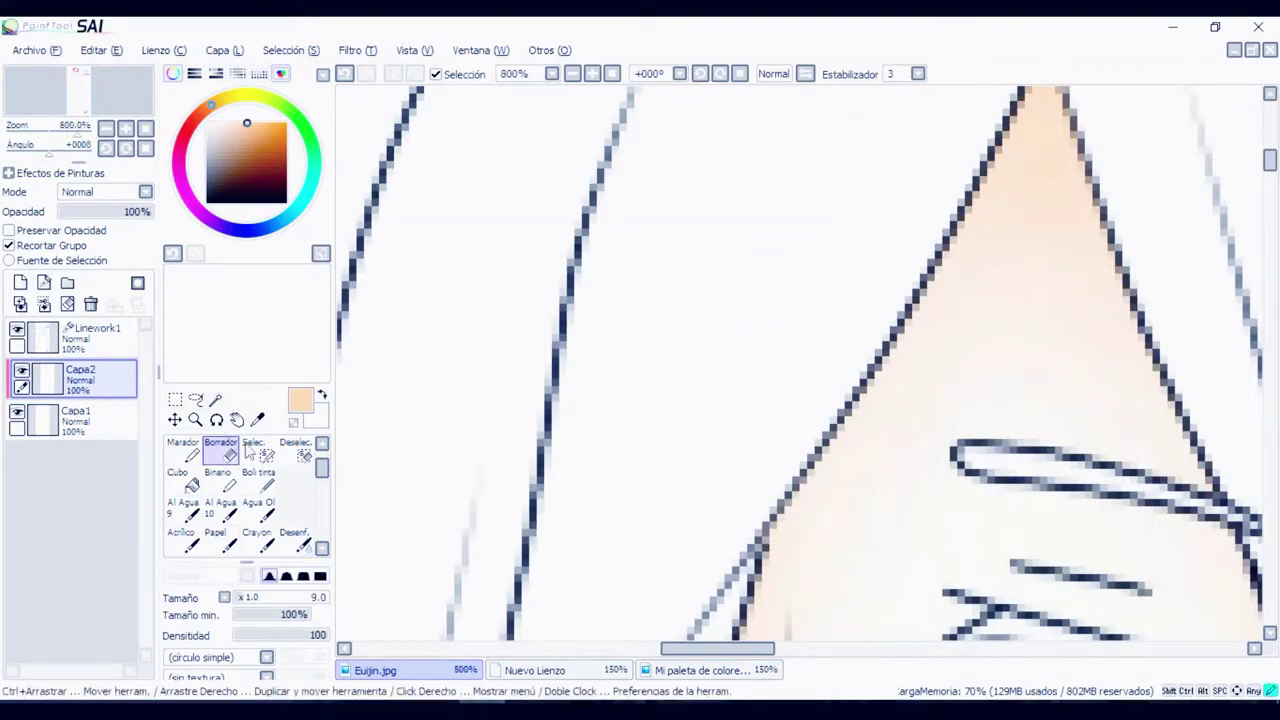
{"action": "key", "text": "b"}
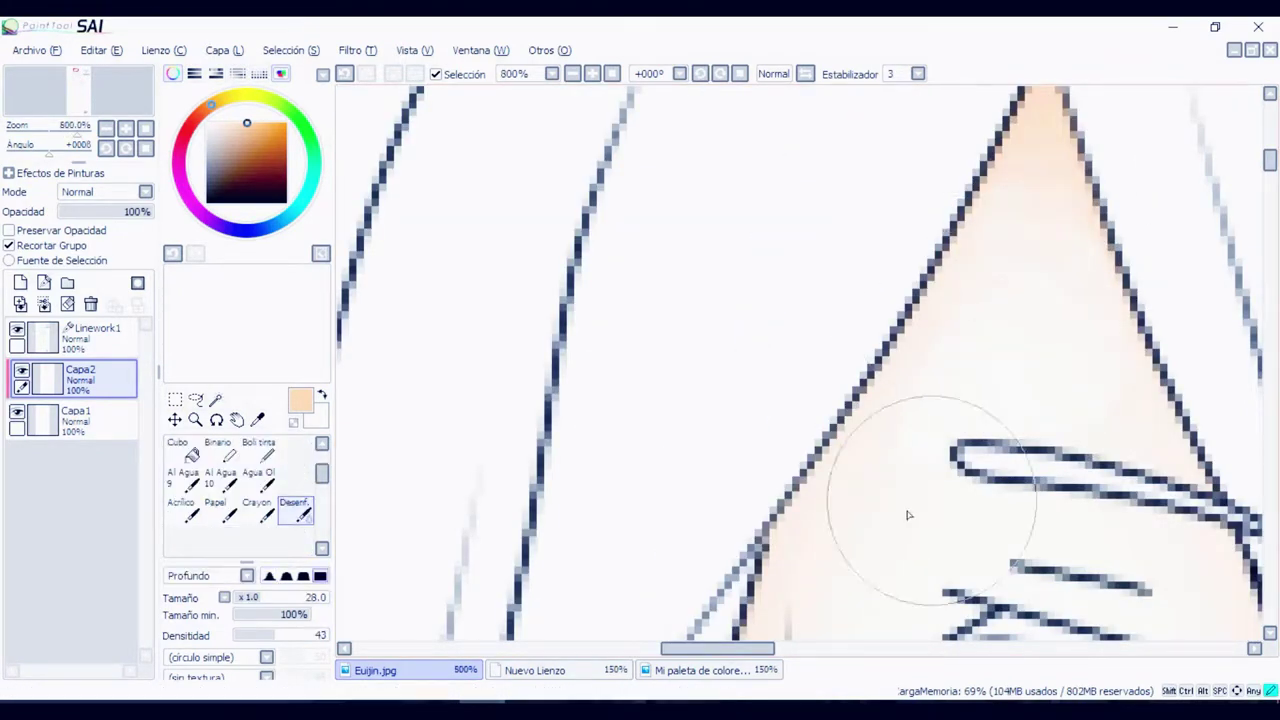
Paint peach shading along the near arm from shoulder to hand, trim it with the eraser and blur it smooth
{"action": "scroll", "coordinate": [927, 551], "scroll_direction": "down", "scroll_amount": 3}
{"action": "scroll", "coordinate": [1180, 400], "scroll_direction": "down", "scroll_amount": 3}
{"action": "left_click_drag", "start_coordinate": [1272, 190], "coordinate": [1271, 350]}
{"action": "scroll", "coordinate": [1077, 423], "scroll_direction": "down", "scroll_amount": 1}
{"action": "key", "text": "n"}
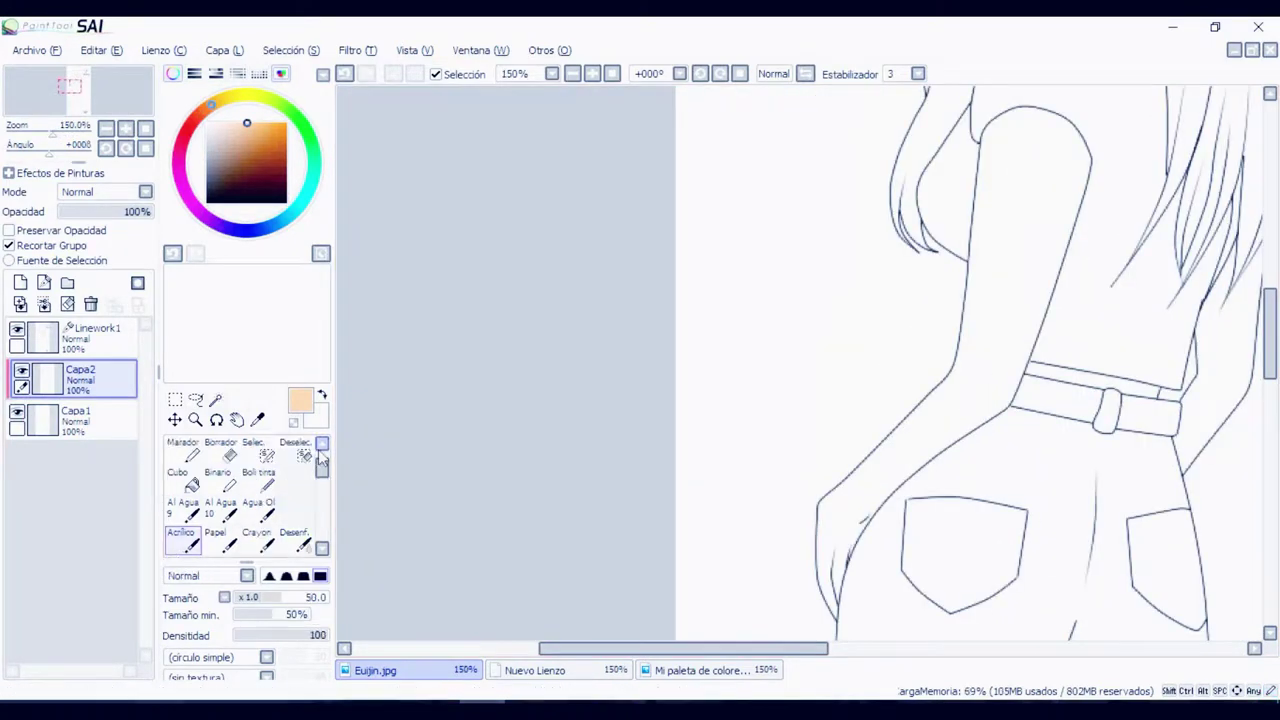
{"action": "left_click_drag", "start_coordinate": [1014, 129], "coordinate": [1068, 128]}
{"action": "mouse_move", "coordinate": [985, 145]}
{"action": "left_mouse_down"}
{"action": "mouse_move", "coordinate": [959, 272]}
{"action": "mouse_move", "coordinate": [994, 190]}
{"action": "mouse_move", "coordinate": [966, 235]}
{"action": "mouse_move", "coordinate": [953, 370]}
{"action": "mouse_move", "coordinate": [858, 450]}
{"action": "mouse_move", "coordinate": [808, 528]}
{"action": "mouse_move", "coordinate": [811, 503]}
{"action": "mouse_move", "coordinate": [818, 548]}
{"action": "mouse_move", "coordinate": [834, 506]}
{"action": "left_mouse_up"}
{"action": "left_click", "coordinate": [321, 548]}
{"action": "left_click", "coordinate": [295, 541]}
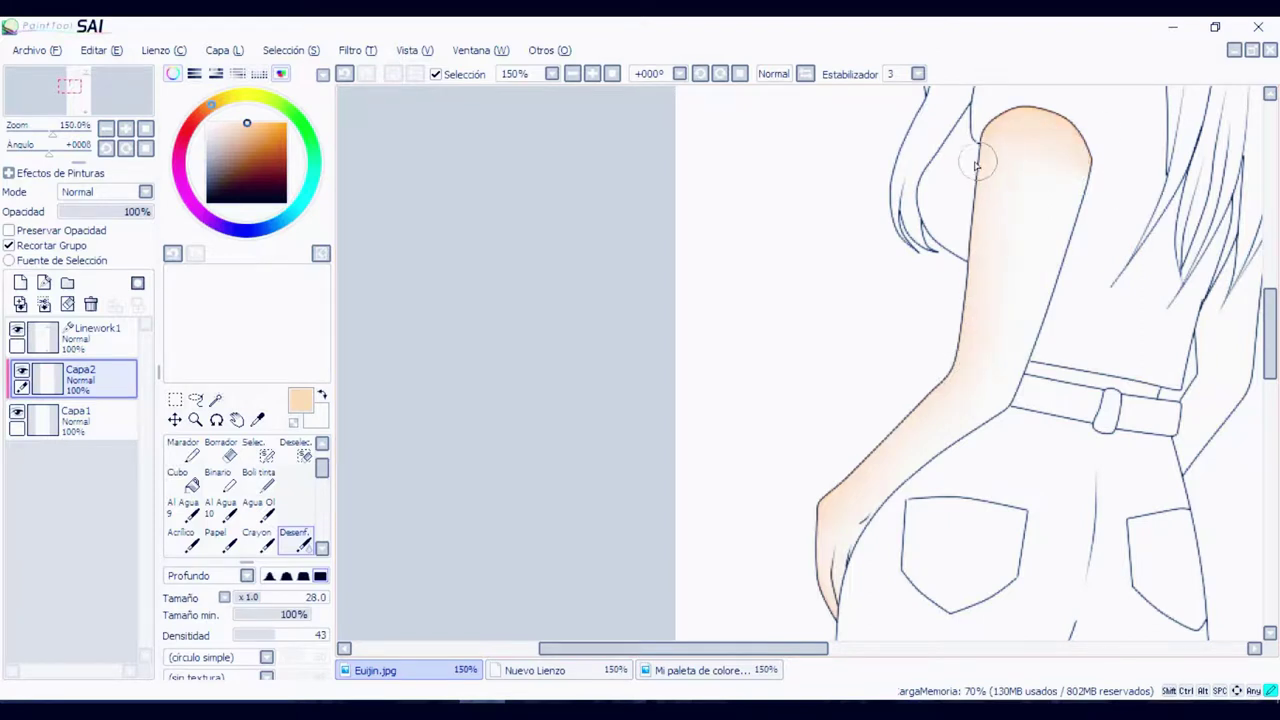
{"action": "left_click", "coordinate": [221, 453]}
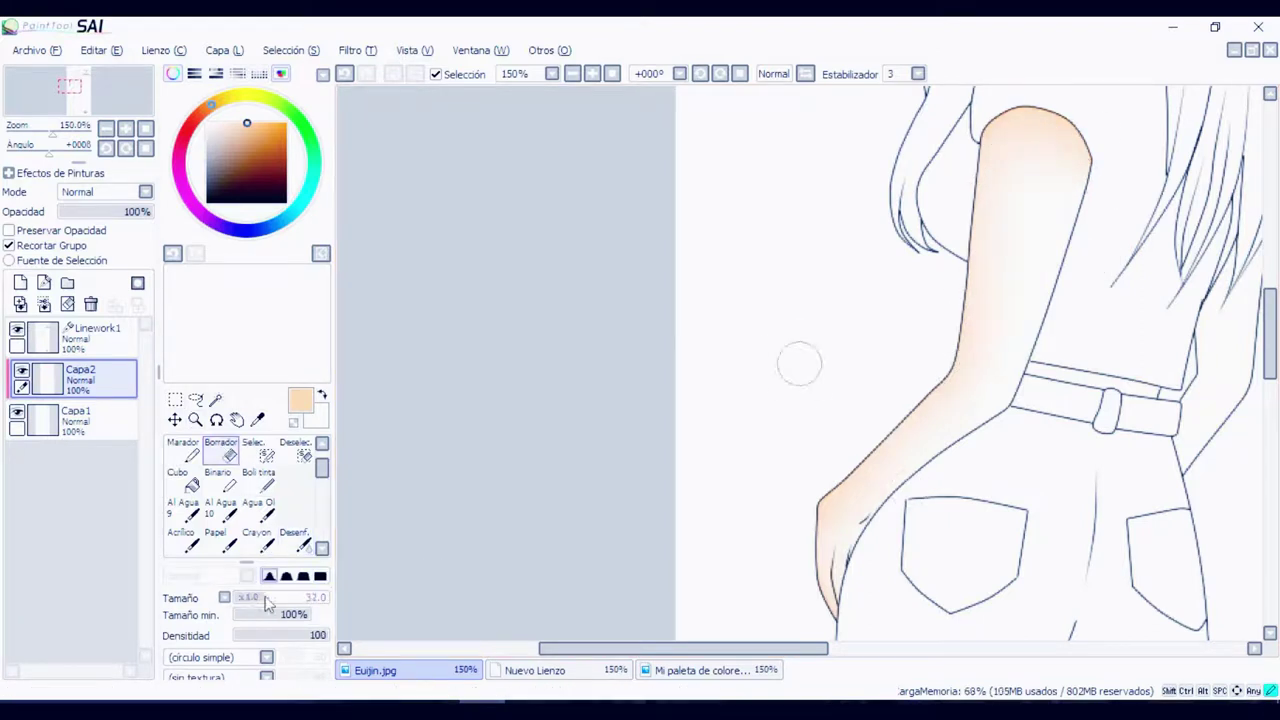
{"action": "key", "text": "b"}
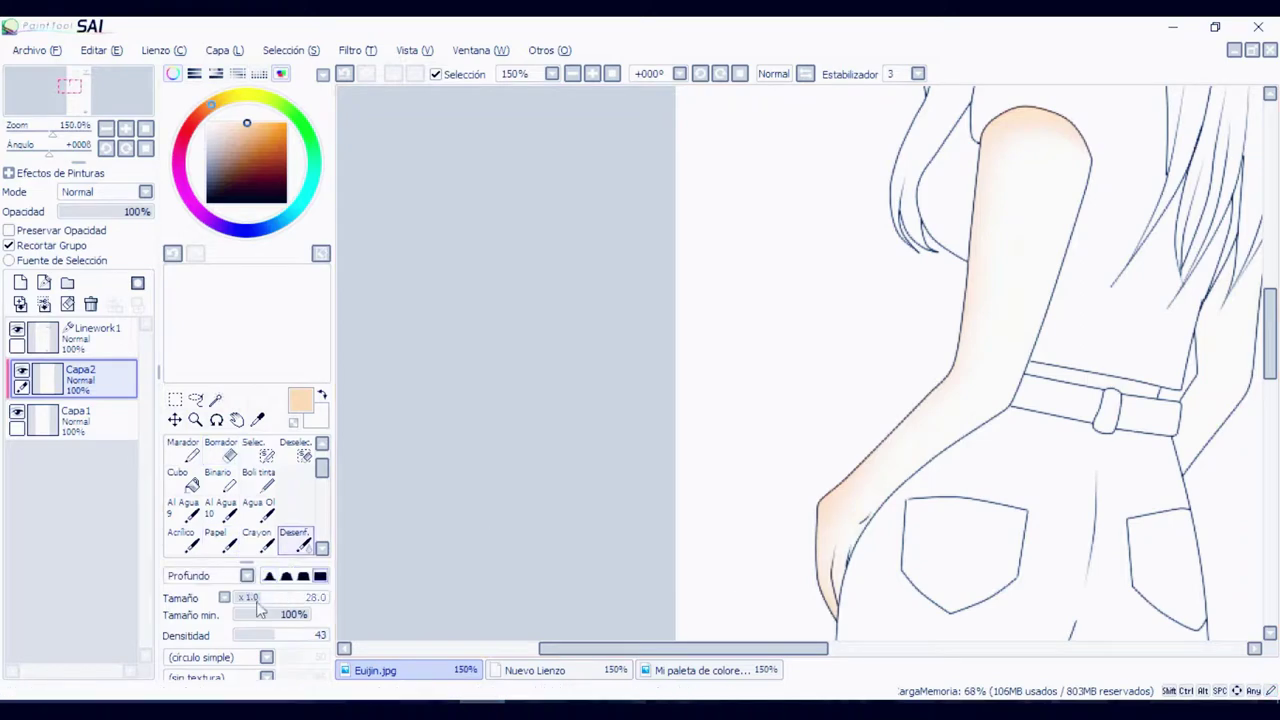
Paint peach shading on the far arm below the hair and on the bare waist strip above the belt, and blur it
{"action": "left_click_drag", "start_coordinate": [1220, 314], "coordinate": [785, 314]}
{"action": "key", "text": "n"}
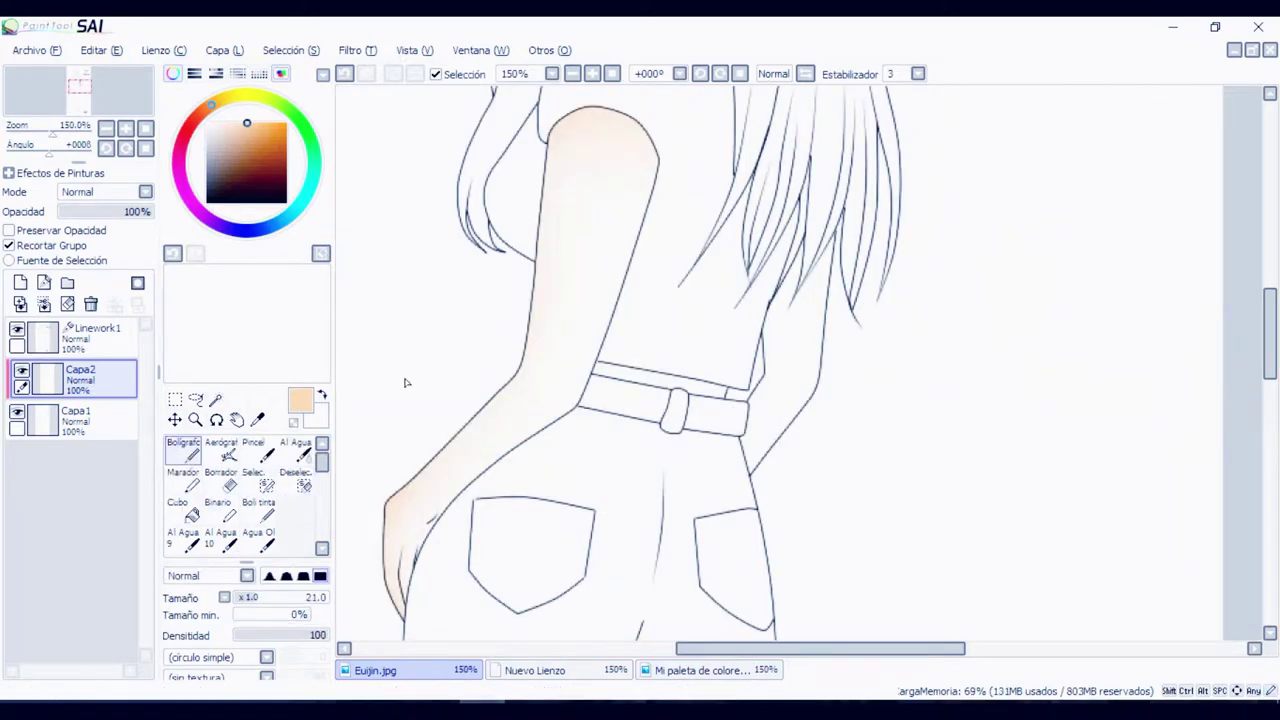
{"action": "left_click_drag", "start_coordinate": [830, 242], "coordinate": [775, 314]}
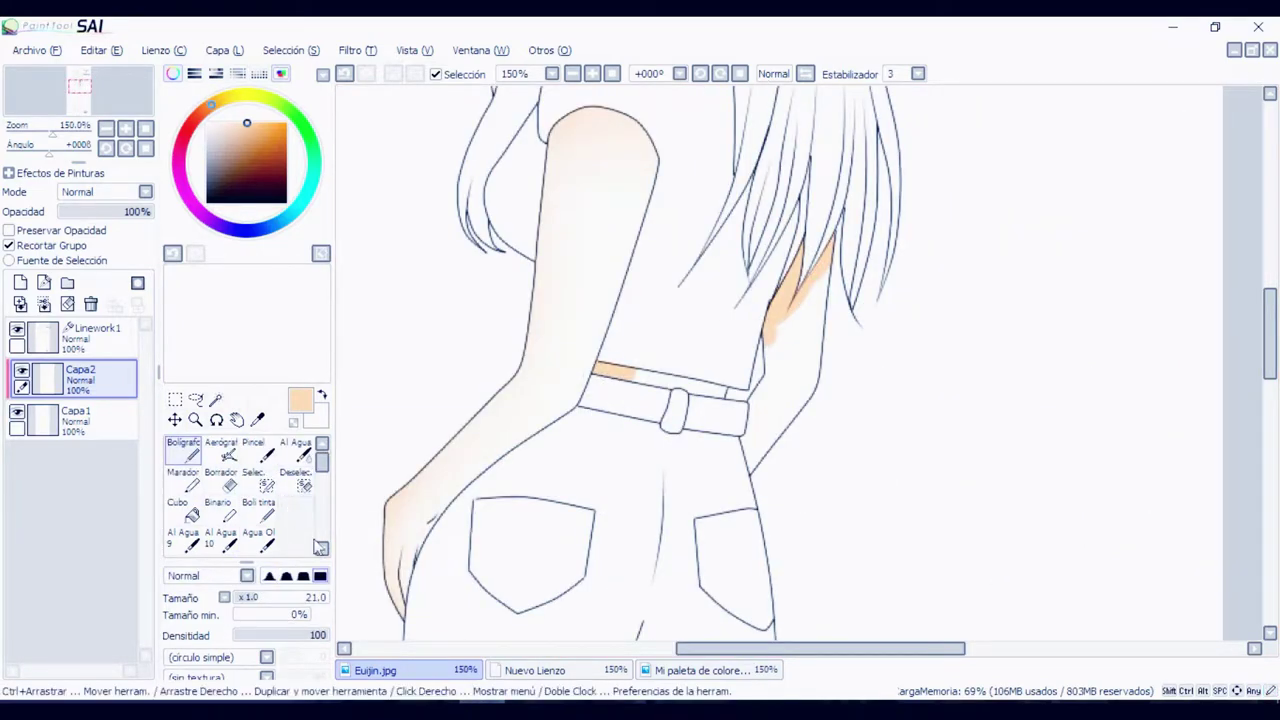
{"action": "left_click", "coordinate": [321, 548]}
{"action": "left_click", "coordinate": [296, 541]}
{"action": "left_click_drag", "start_coordinate": [612, 374], "coordinate": [662, 398]}
{"action": "left_click_drag", "start_coordinate": [780, 318], "coordinate": [800, 278]}
Add a new layer above the skin shading, clipped to the group and using the Borde effect with width 1
{"action": "scroll", "coordinate": [1075, 333], "scroll_direction": "down", "scroll_amount": 3}
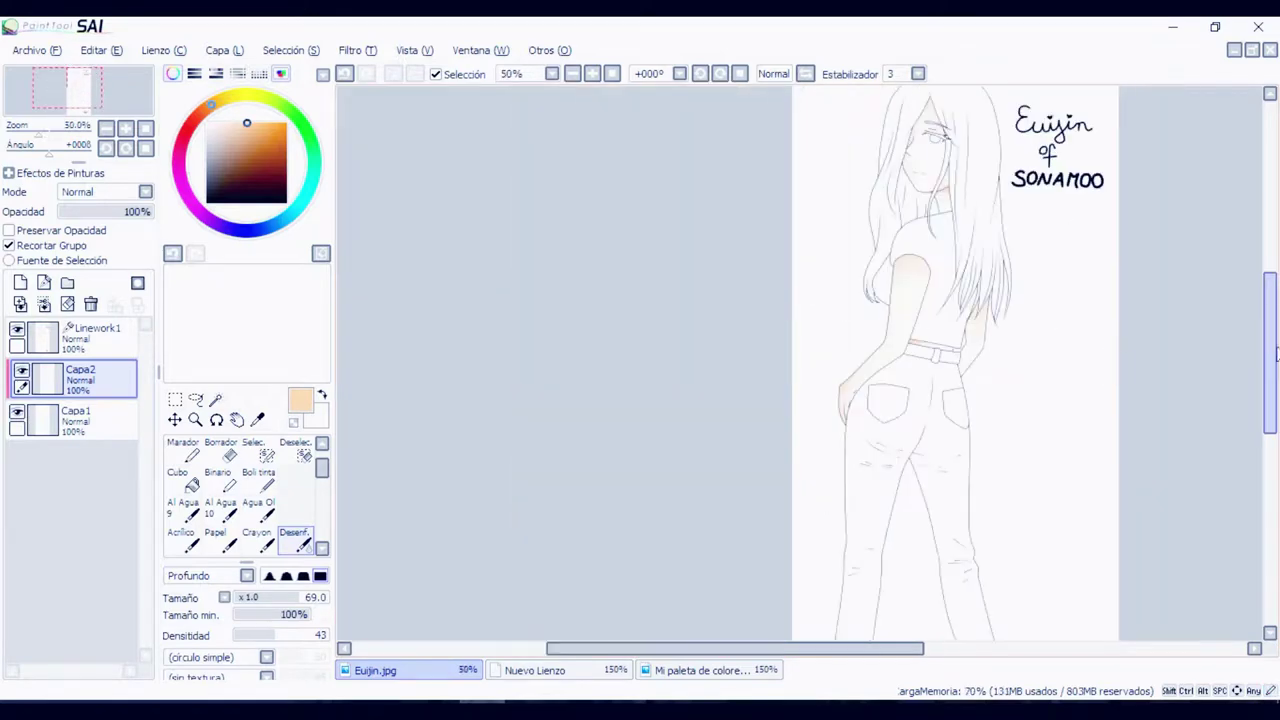
{"action": "left_click_drag", "start_coordinate": [1277, 354], "coordinate": [1277, 336]}
{"action": "left_click", "coordinate": [20, 283]}
{"action": "left_click", "coordinate": [15, 246]}
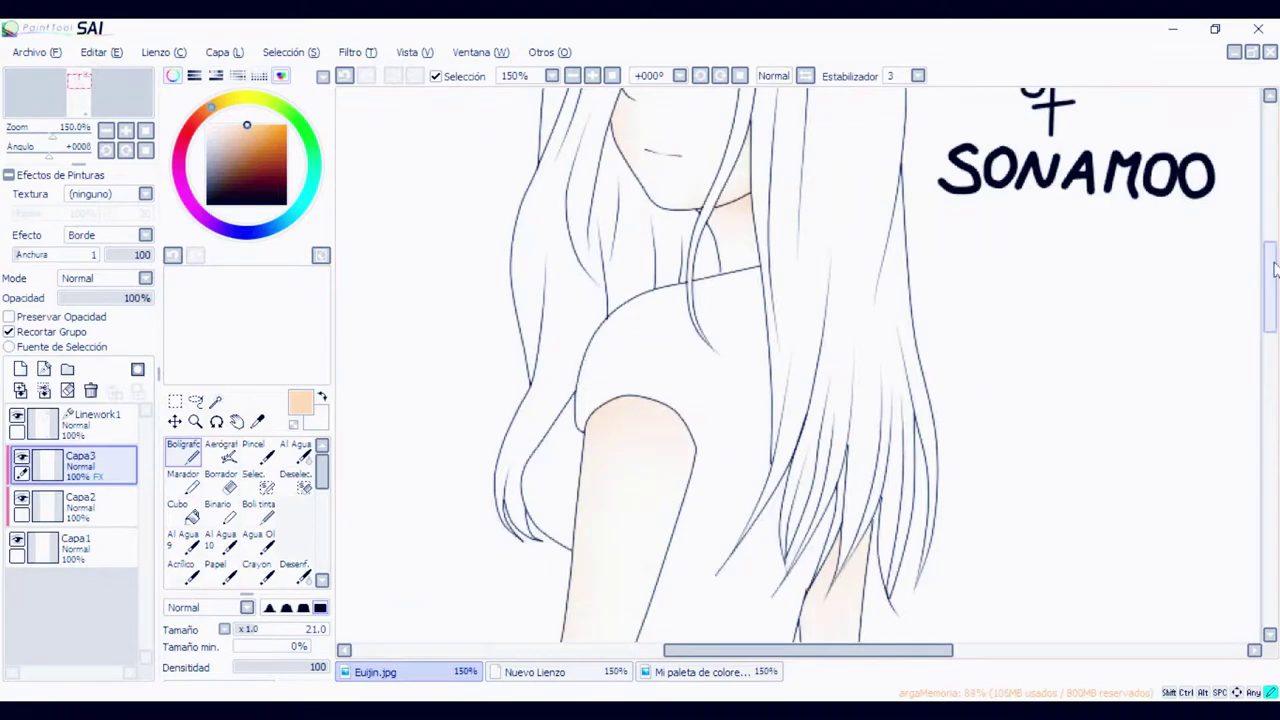
Paint a second peach shadow along the forehead hairline, the side of the nose and the cheek edge
{"action": "left_click_drag", "start_coordinate": [1275, 270], "coordinate": [1275, 228]}
{"action": "scroll", "coordinate": [675, 198], "scroll_direction": "up", "scroll_amount": 2}
{"action": "mouse_move", "coordinate": [694, 160]}
{"action": "left_mouse_down"}
{"action": "mouse_move", "coordinate": [591, 329]}
{"action": "mouse_move", "coordinate": [586, 387]}
{"action": "left_mouse_up"}
{"action": "left_click_drag", "start_coordinate": [731, 174], "coordinate": [812, 370]}
{"action": "left_click_drag", "start_coordinate": [532, 510], "coordinate": [532, 592]}
Paint shadows on the jaw edge and neck with a size 8 pen, and blur their edges
{"action": "left_click_drag", "start_coordinate": [1273, 185], "coordinate": [1273, 220]}
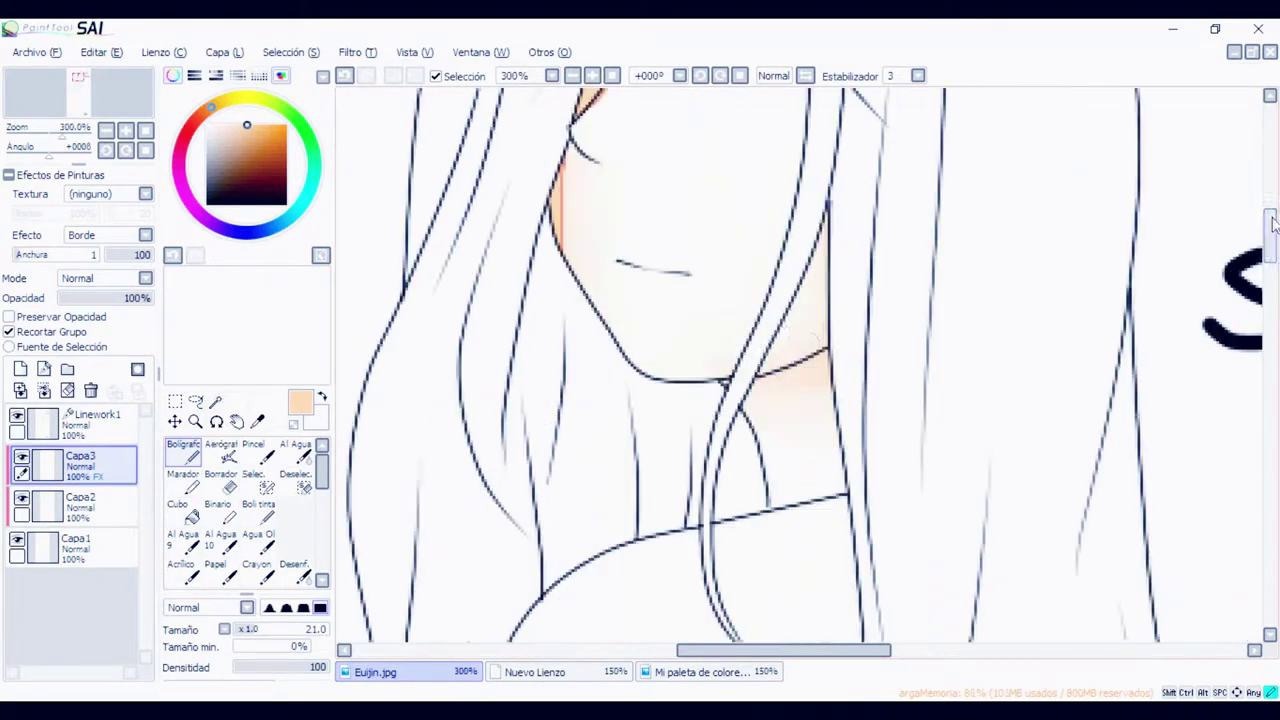
{"action": "left_click", "coordinate": [246, 632]}
{"action": "mouse_move", "coordinate": [752, 387]}
{"action": "left_mouse_down"}
{"action": "mouse_move", "coordinate": [849, 387]}
{"action": "mouse_move", "coordinate": [832, 212]}
{"action": "mouse_move", "coordinate": [765, 385]}
{"action": "left_mouse_up"}
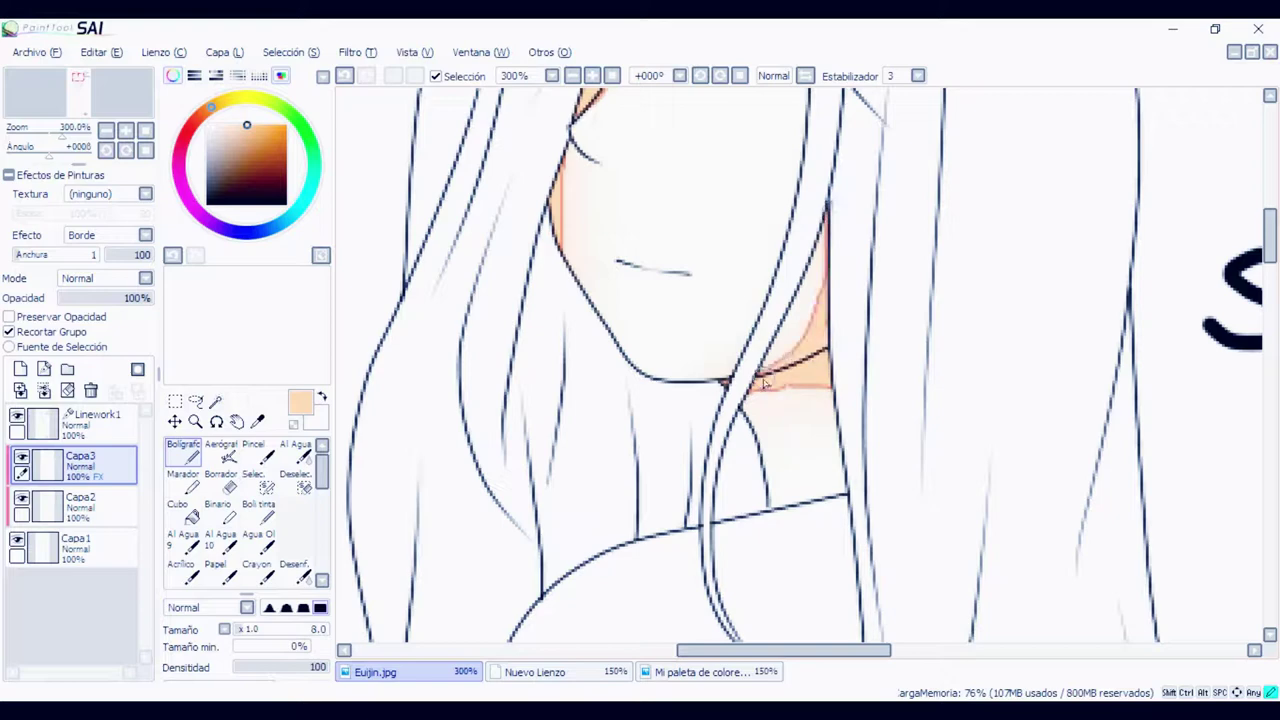
{"action": "left_click", "coordinate": [293, 568]}
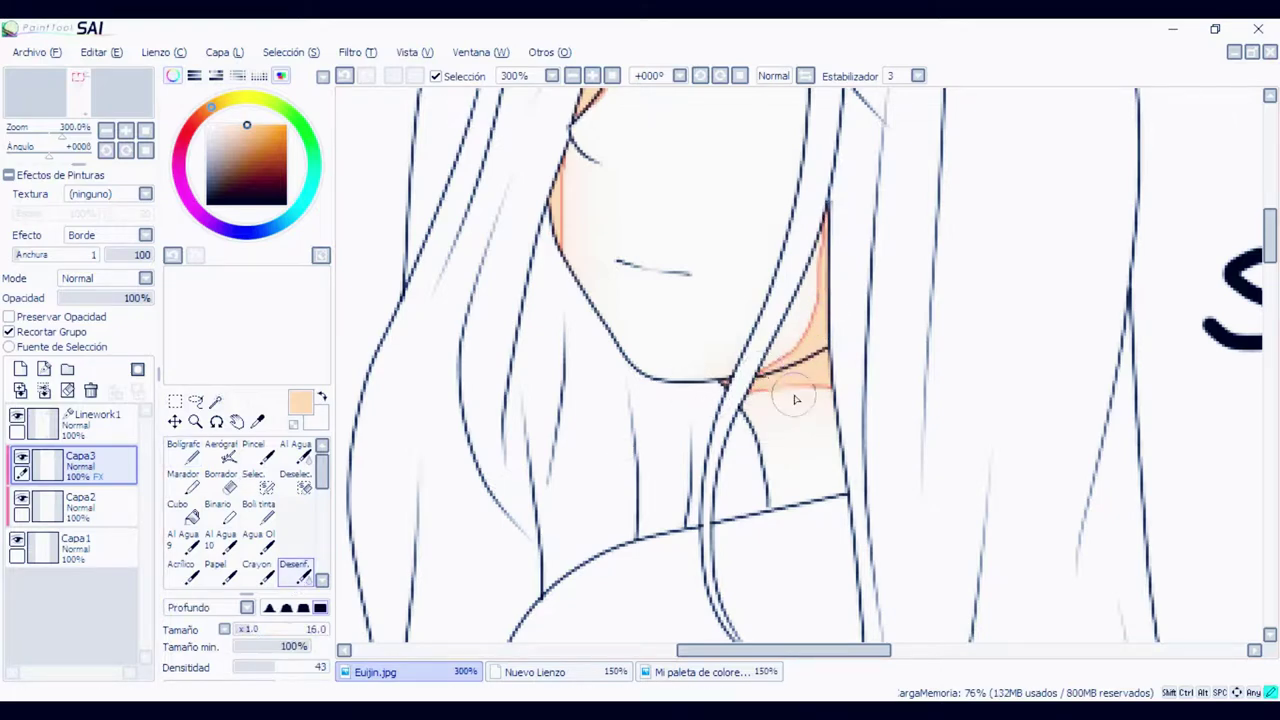
{"action": "mouse_move", "coordinate": [779, 382]}
{"action": "left_mouse_down"}
{"action": "mouse_move", "coordinate": [805, 340]}
{"action": "mouse_move", "coordinate": [818, 215]}
{"action": "mouse_move", "coordinate": [824, 268]}
{"action": "mouse_move", "coordinate": [787, 369]}
{"action": "left_mouse_up"}
Blur the second-layer shadow edges along the forehead, nose and cheek
{"action": "left_click_drag", "start_coordinate": [1270, 235], "coordinate": [1270, 206]}
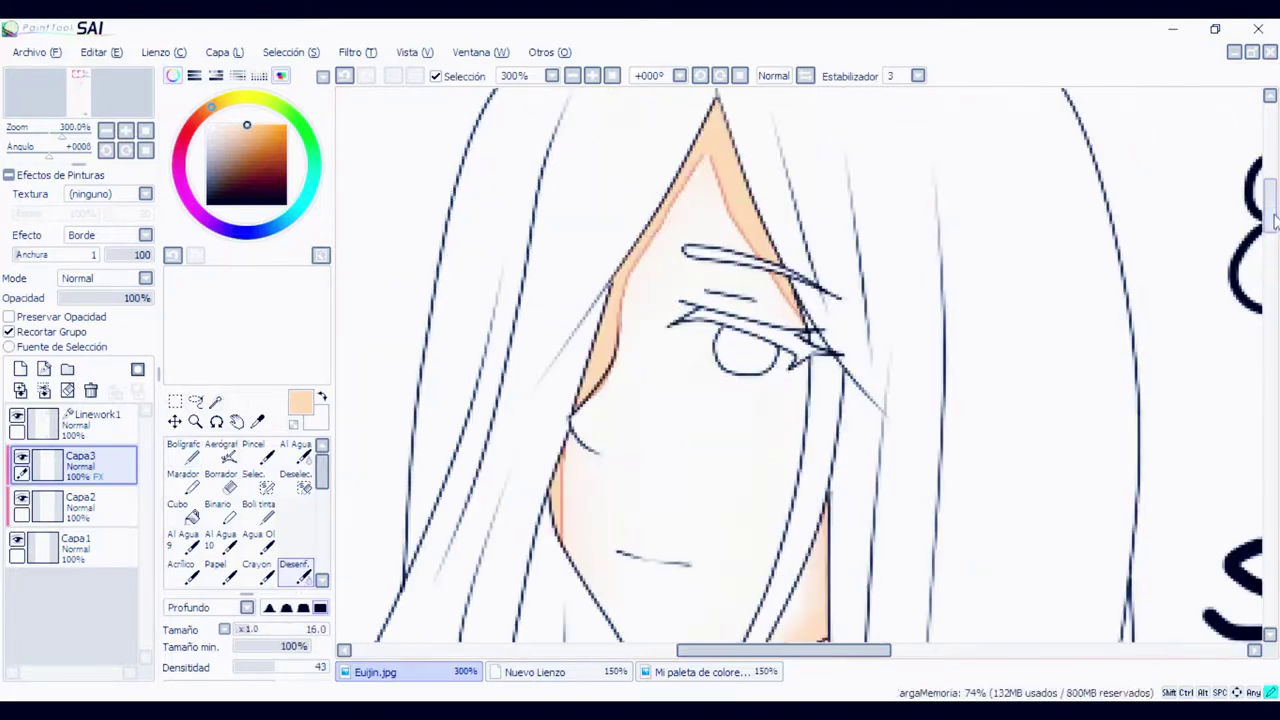
{"action": "left_click_drag", "start_coordinate": [741, 232], "coordinate": [714, 158]}
{"action": "left_click_drag", "start_coordinate": [665, 220], "coordinate": [604, 382]}
{"action": "left_click_drag", "start_coordinate": [560, 450], "coordinate": [560, 540]}
{"action": "scroll", "coordinate": [722, 469], "scroll_direction": "down", "scroll_amount": 3}
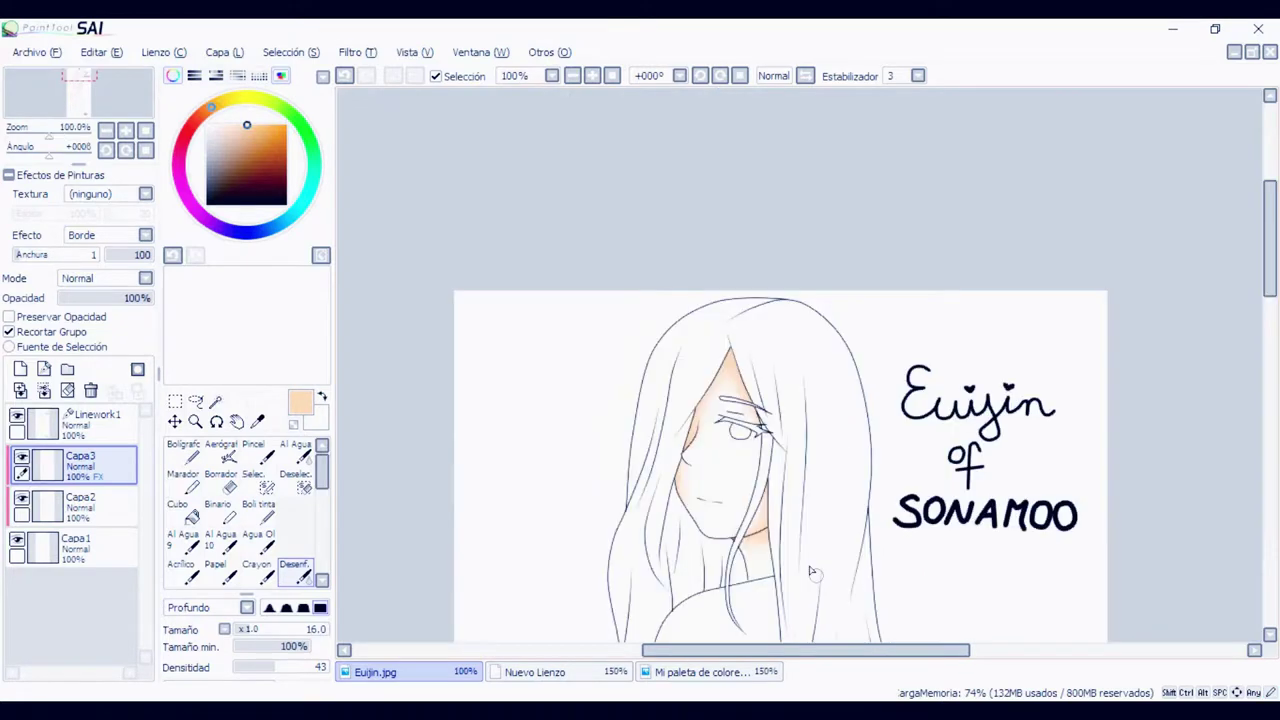
Undo the last five blur strokes on the face shadows and set the shadow layer's opacity to 32%
{"action": "scroll", "coordinate": [806, 560], "scroll_direction": "up", "scroll_amount": 4}
{"action": "key", "text": "ctrl+z"}
{"action": "key", "text": "ctrl+z"}
{"action": "key", "text": "ctrl+z"}
{"action": "key", "text": "ctrl+z"}
{"action": "key", "text": "ctrl+z"}
{"action": "scroll", "coordinate": [808, 565], "scroll_direction": "down", "scroll_amount": 1}
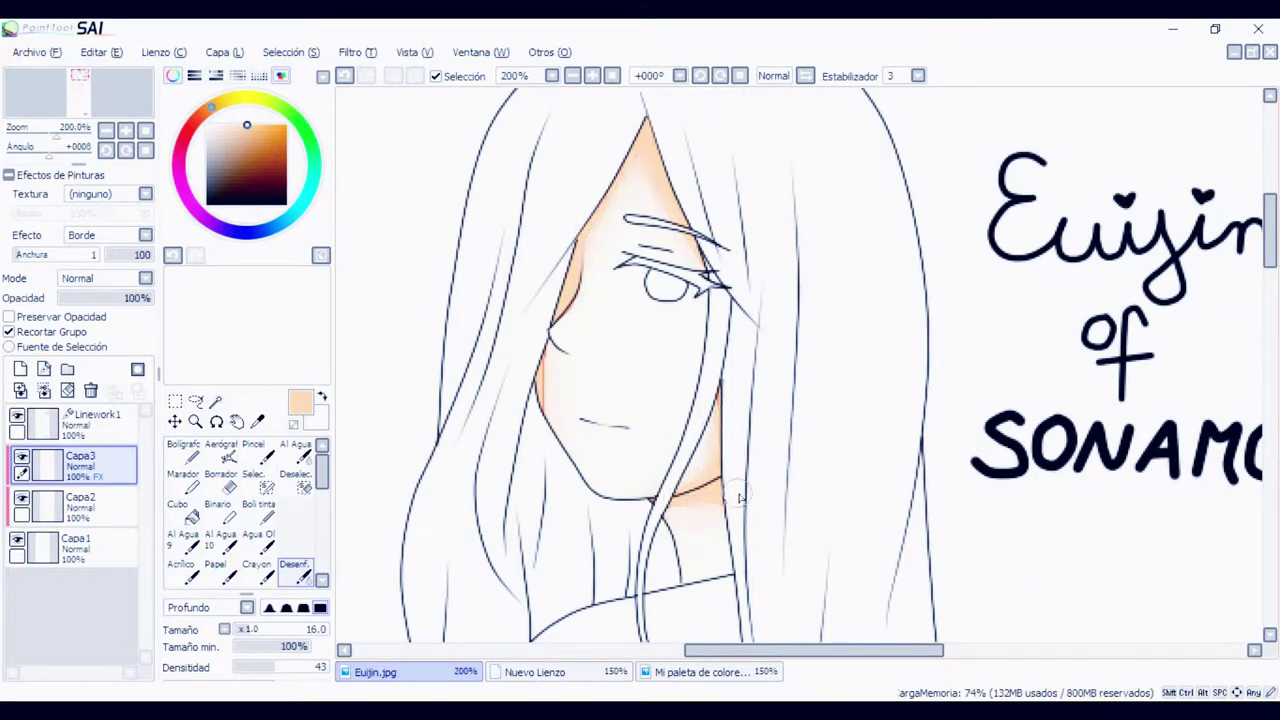
{"action": "left_click_drag", "start_coordinate": [118, 297], "coordinate": [87, 297]}
Paint a second shadow on the far arm beneath the hair tips and on the waist strip, and blur it
{"action": "left_click", "coordinate": [183, 450]}
{"action": "scroll", "coordinate": [768, 420], "scroll_direction": "down", "scroll_amount": 5}
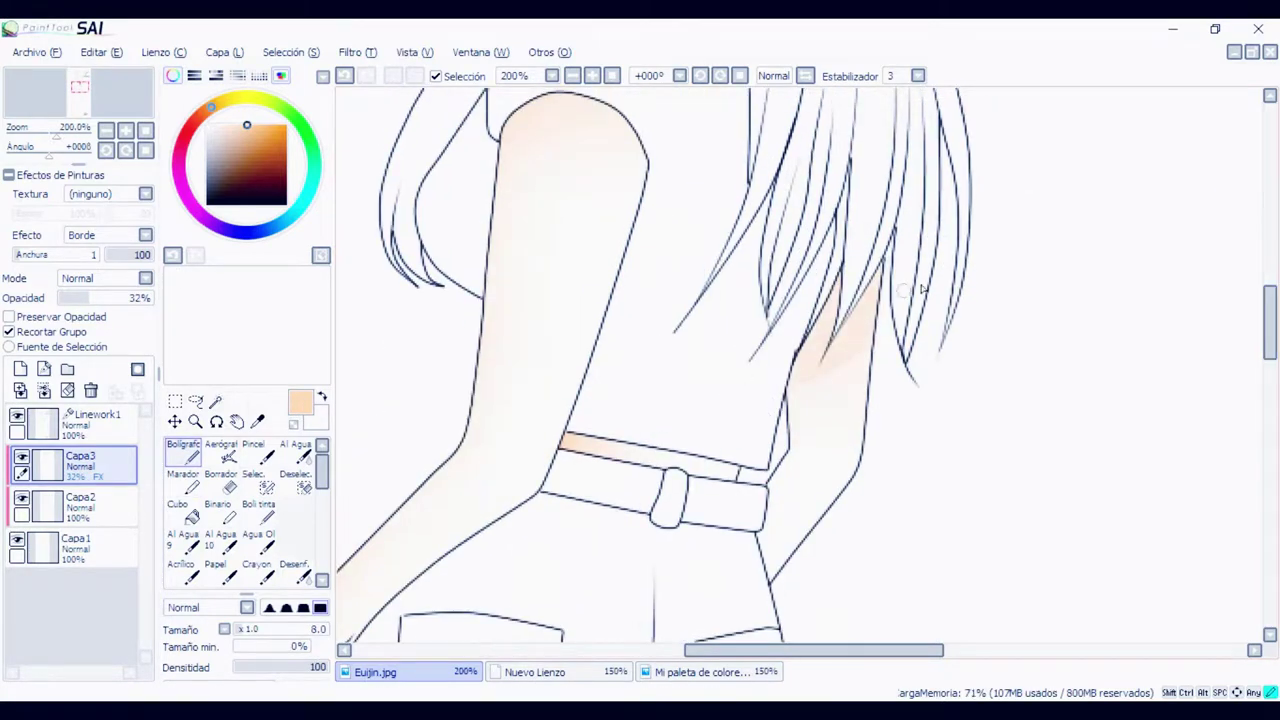
{"action": "left_click", "coordinate": [296, 570]}
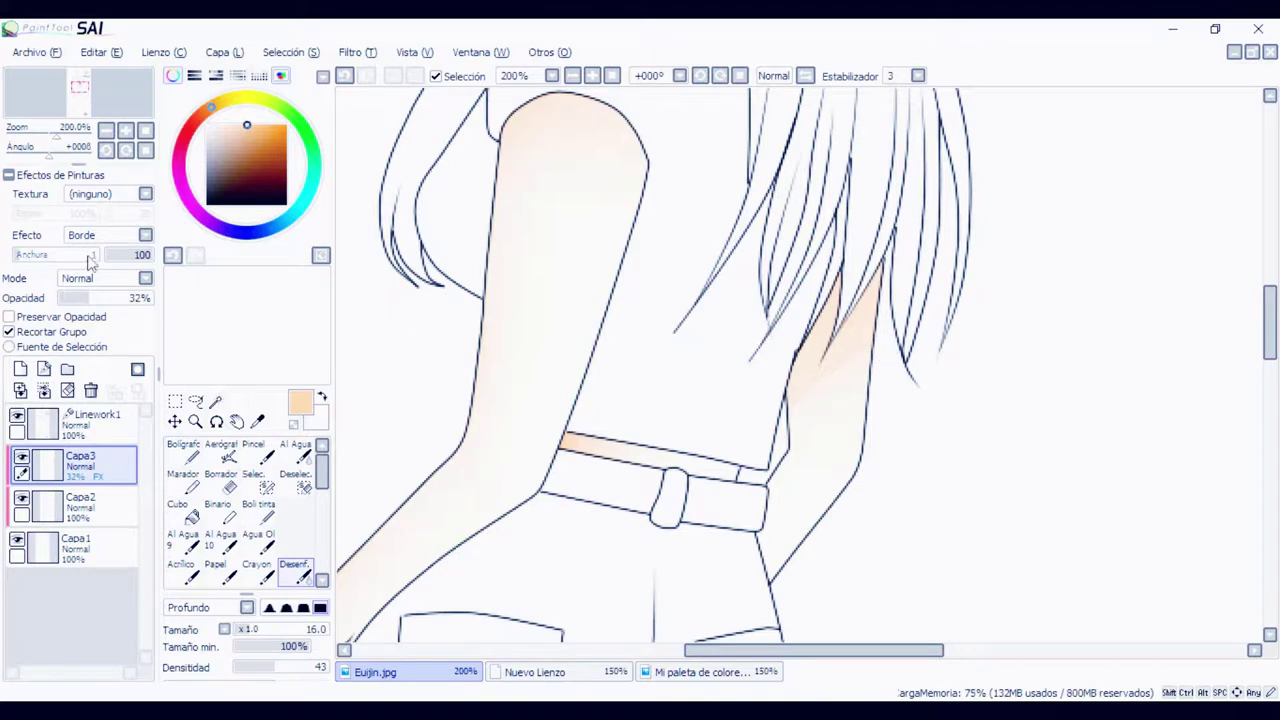
{"action": "left_click_drag", "start_coordinate": [795, 412], "coordinate": [862, 348]}
Paint a second shadow along the near arm from the shoulder to the hand and blur its edges
{"action": "scroll", "coordinate": [1054, 417], "scroll_direction": "down", "scroll_amount": 2}
{"action": "left_click", "coordinate": [188, 455]}
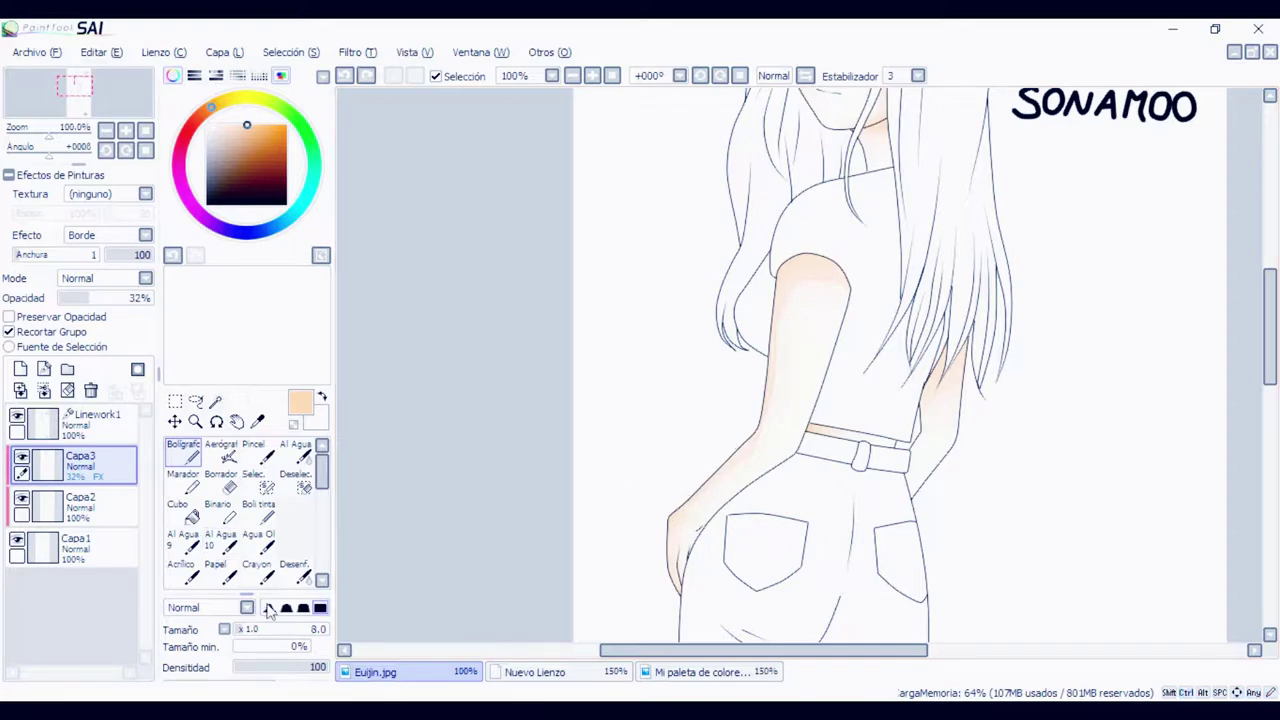
{"action": "key", "text": "b"}
{"action": "scroll", "coordinate": [953, 260], "scroll_direction": "up", "scroll_amount": 3}
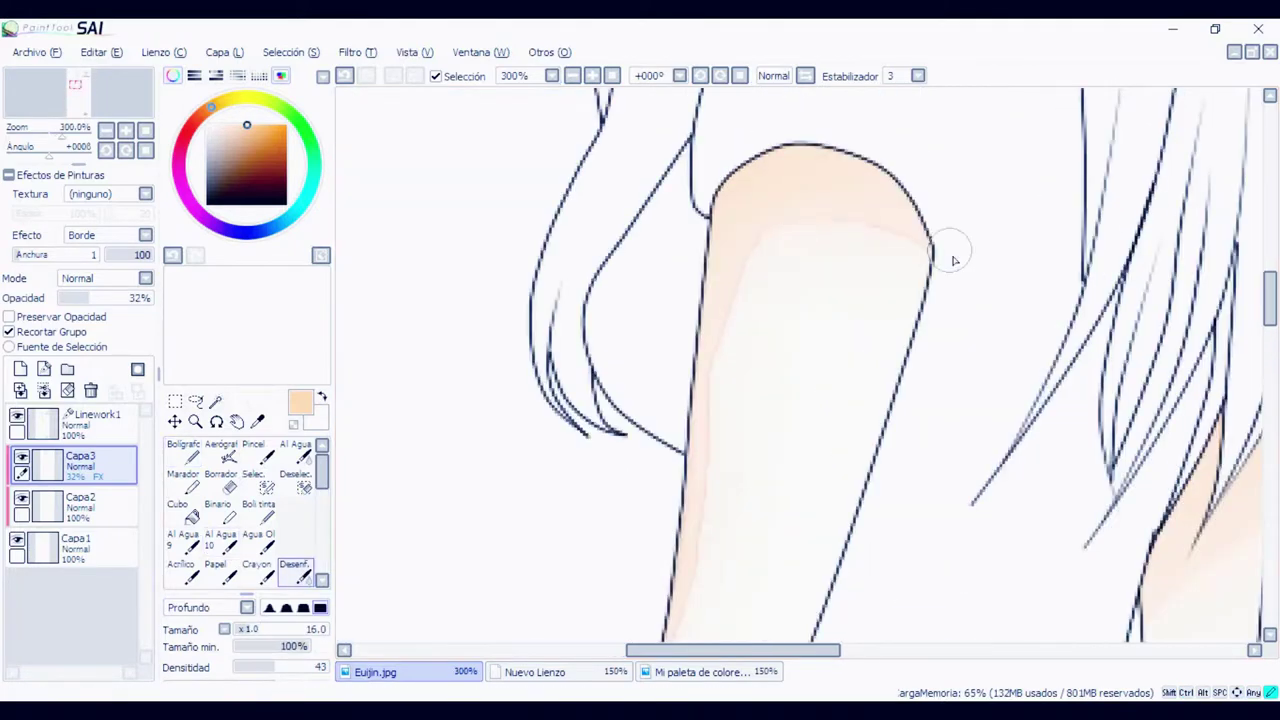
{"action": "left_click_drag", "start_coordinate": [1269, 306], "coordinate": [1269, 371]}
{"action": "scroll", "coordinate": [630, 248], "scroll_direction": "down", "scroll_amount": 1}
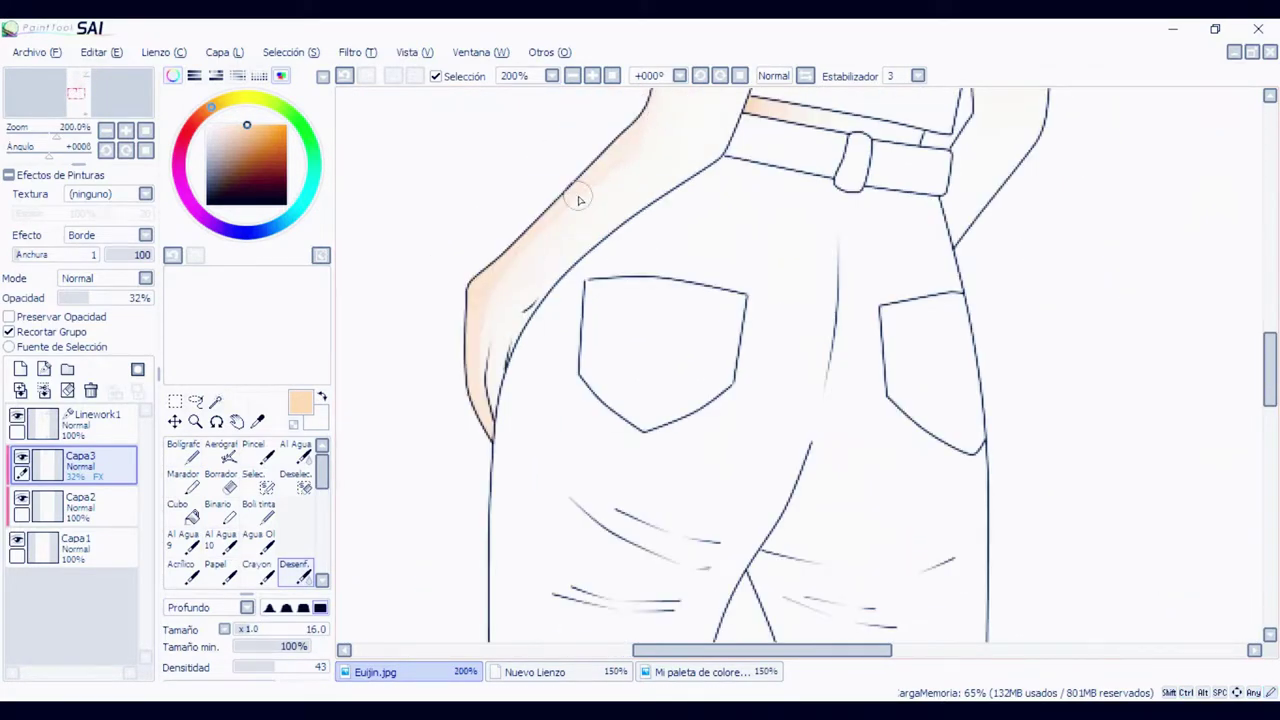
{"action": "scroll", "coordinate": [491, 313], "scroll_direction": "down", "scroll_amount": 3}
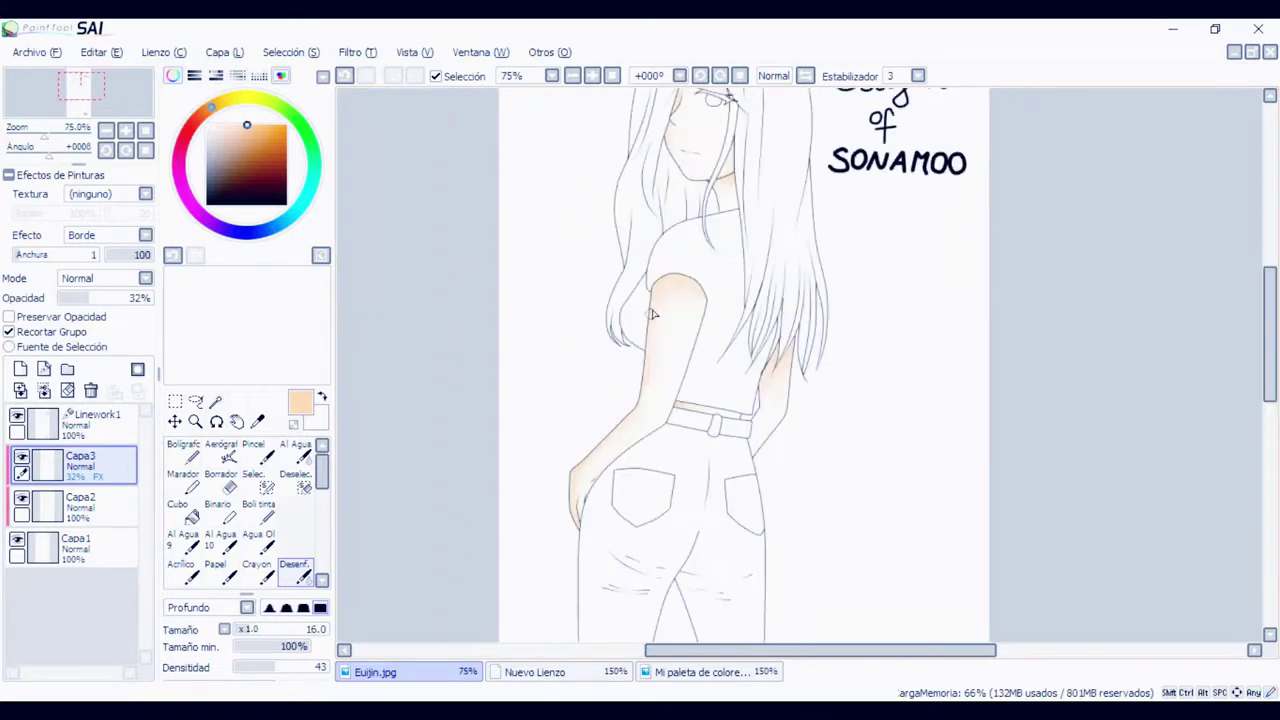
{"action": "scroll", "coordinate": [780, 345], "scroll_direction": "up", "scroll_amount": 3}
{"action": "scroll", "coordinate": [915, 425], "scroll_direction": "down", "scroll_amount": 1}
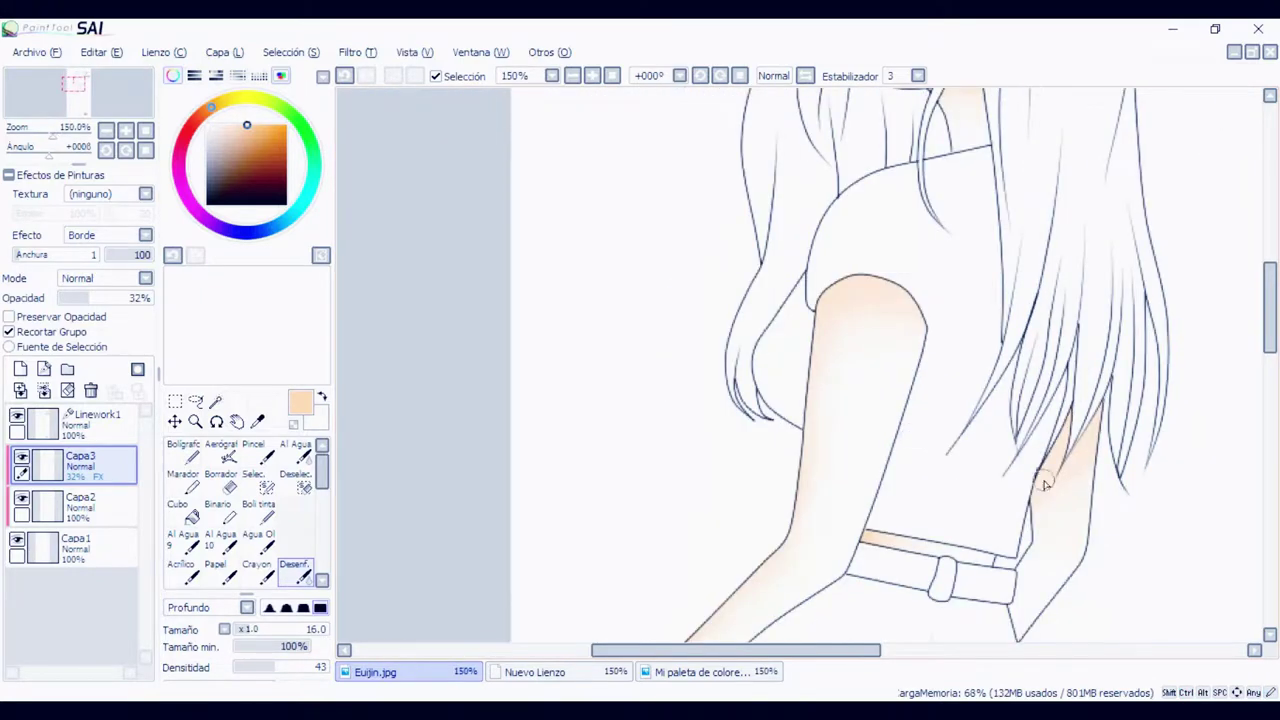
Add a clipped layer for the blush and sample the uppermost salmon "Rubor" swatch from the skin colour palette document
{"action": "left_click_drag", "start_coordinate": [1272, 346], "coordinate": [1276, 300]}
{"action": "left_click_drag", "start_coordinate": [720, 650], "coordinate": [736, 650]}
{"action": "left_click", "coordinate": [20, 369]}
{"action": "left_click", "coordinate": [702, 672]}
{"action": "left_click", "coordinate": [257, 421]}
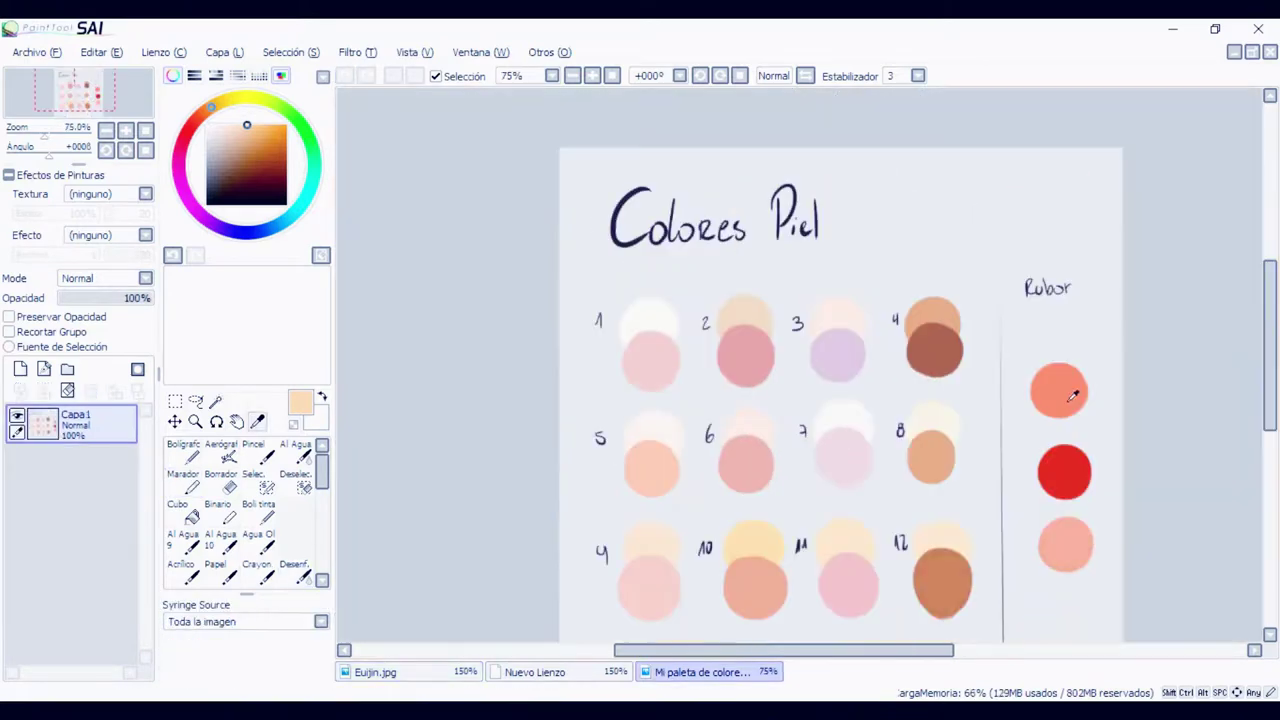
{"action": "left_click", "coordinate": [1070, 396]}
{"action": "left_click", "coordinate": [462, 678]}
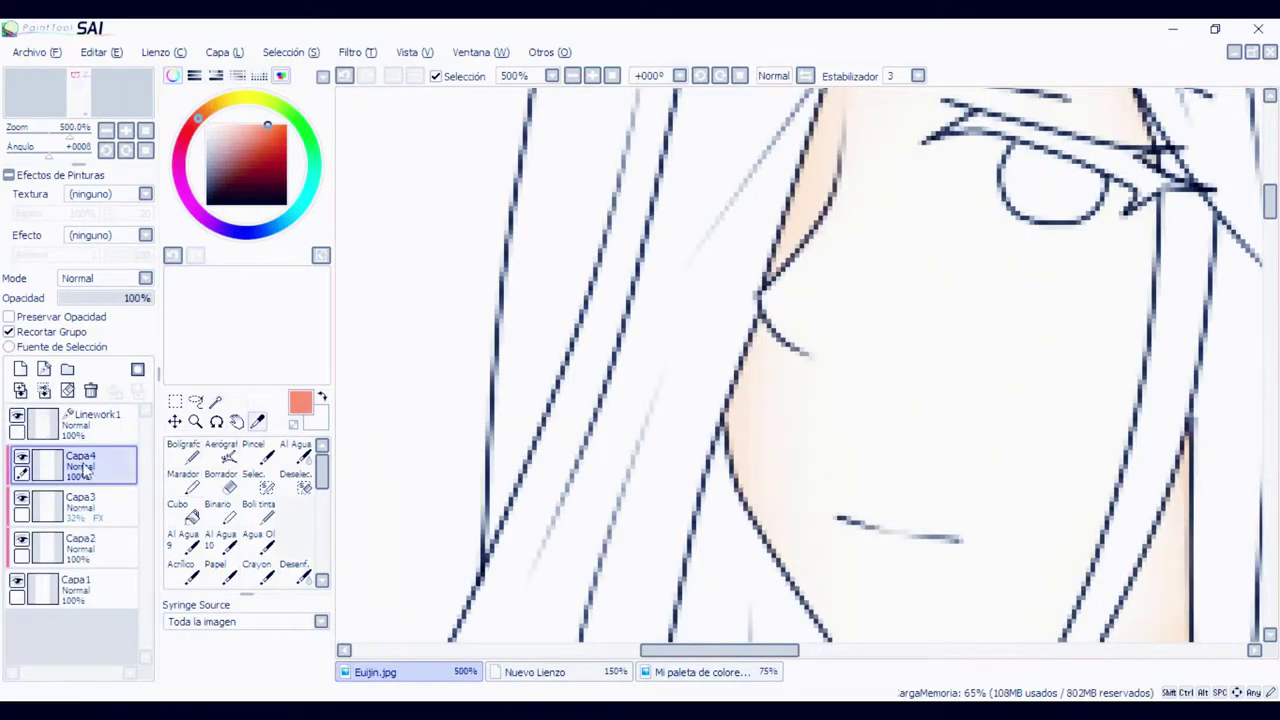
Airbrush a salmon blush on the cheek below the eye, blur it, and undo the last blur stroke
{"action": "left_click", "coordinate": [229, 452]}
{"action": "scroll", "coordinate": [946, 457], "scroll_direction": "down", "scroll_amount": 2}
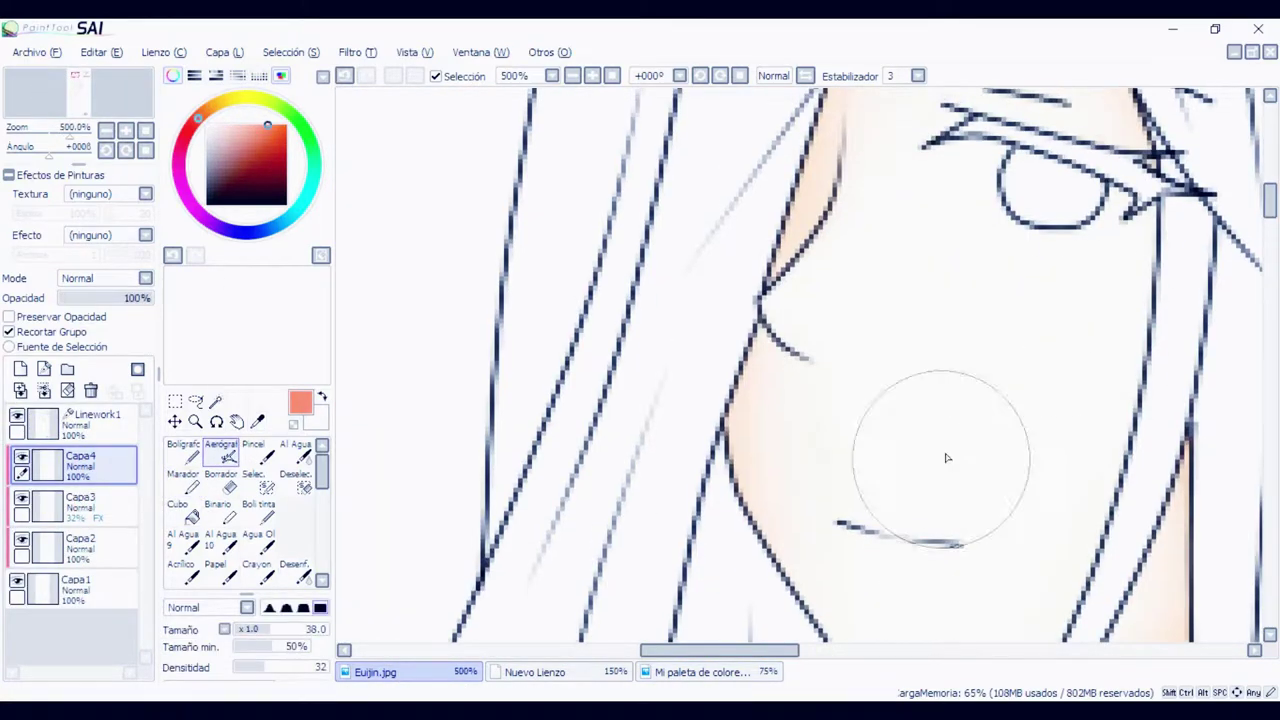
{"action": "mouse_move", "coordinate": [1100, 320]}
{"action": "left_mouse_down"}
{"action": "mouse_move", "coordinate": [1053, 327]}
{"action": "mouse_move", "coordinate": [1096, 385]}
{"action": "mouse_move", "coordinate": [1088, 362]}
{"action": "mouse_move", "coordinate": [1028, 403]}
{"action": "mouse_move", "coordinate": [1080, 280]}
{"action": "left_mouse_up"}
{"action": "left_click", "coordinate": [293, 566]}
{"action": "scroll", "coordinate": [706, 395], "scroll_direction": "down", "scroll_amount": 2}
{"action": "left_click_drag", "start_coordinate": [972, 452], "coordinate": [950, 430]}
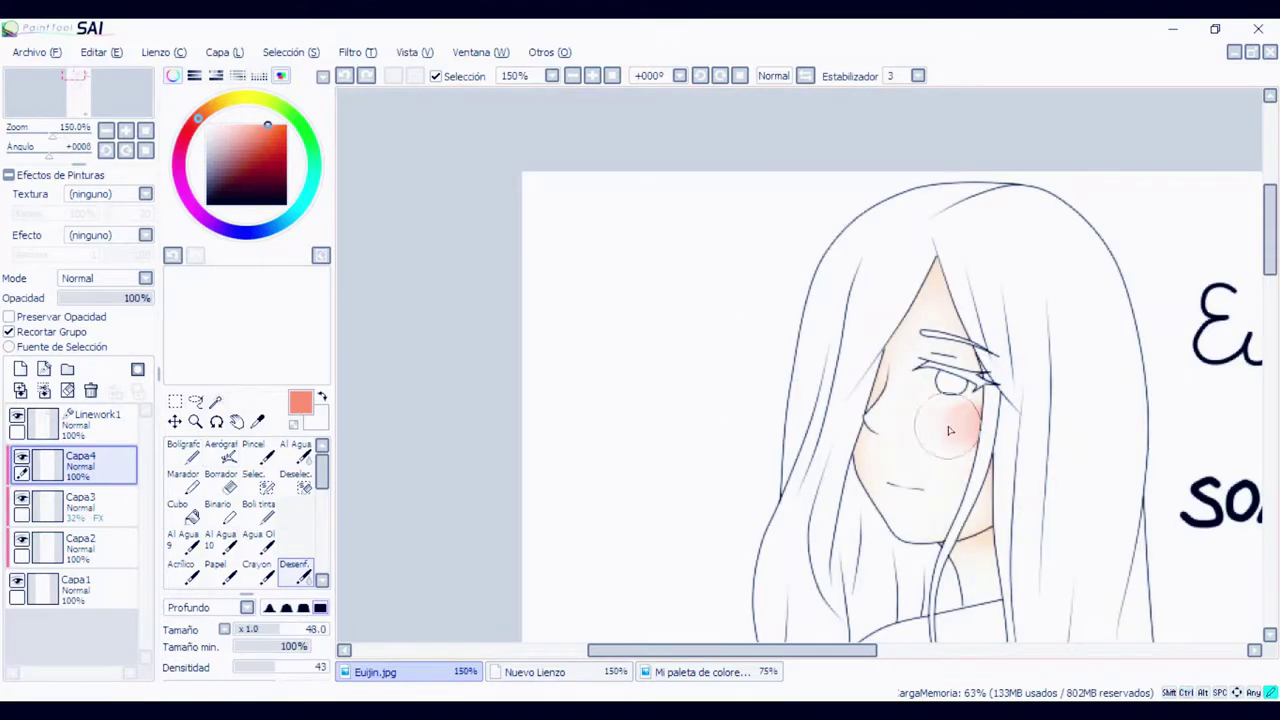
{"action": "key", "text": "ctrl+z"}
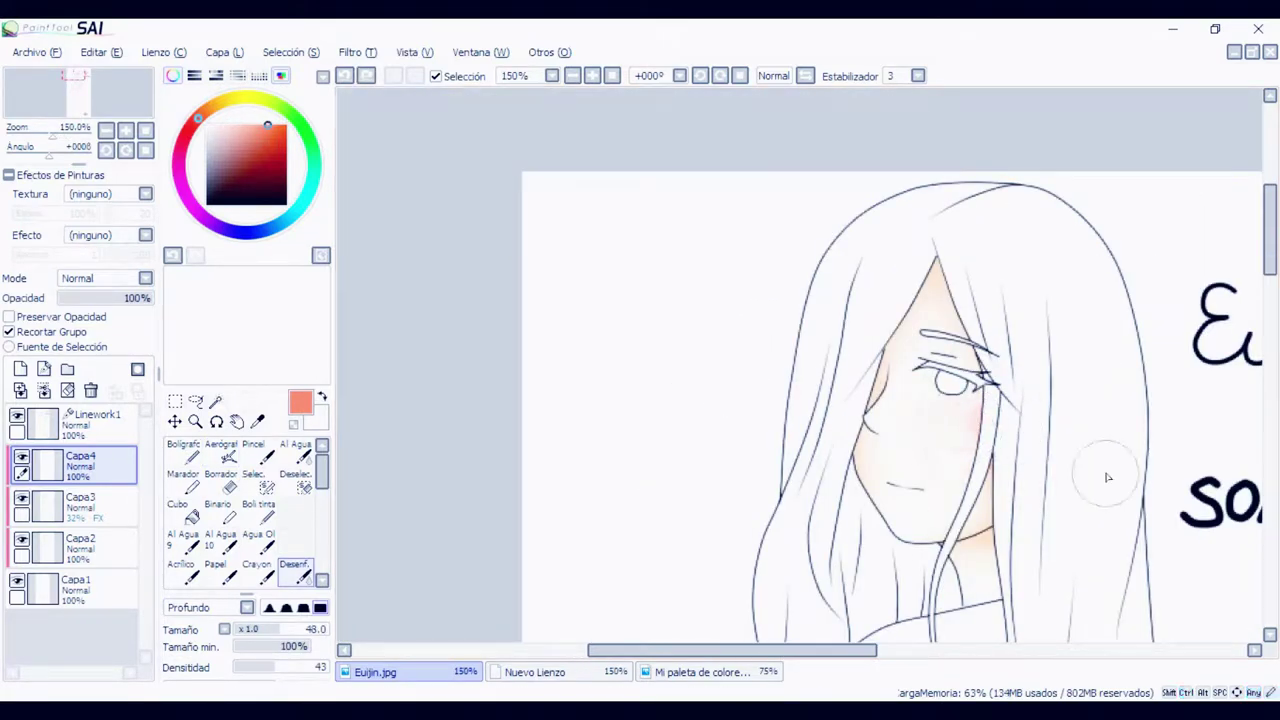
Add another clipped layer above the blush, choose white, reduce the brush size, and collapse the paint effects options
{"action": "scroll", "coordinate": [978, 462], "scroll_direction": "up", "scroll_amount": 5}
{"action": "left_click", "coordinate": [20, 369]}
{"action": "left_click", "coordinate": [207, 125]}
{"action": "left_click", "coordinate": [184, 452]}
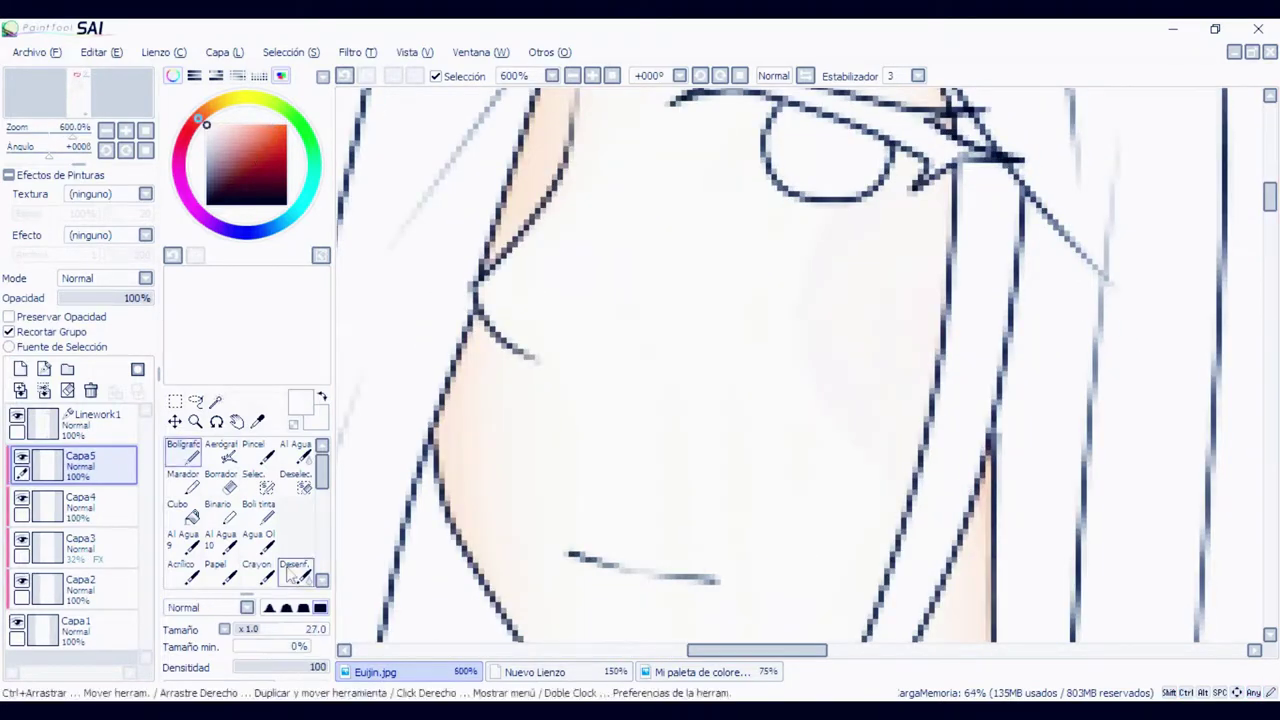
{"action": "left_click_drag", "start_coordinate": [264, 630], "coordinate": [240, 632]}
{"action": "left_click", "coordinate": [8, 175]}
{"action": "scroll", "coordinate": [927, 281], "scroll_direction": "down", "scroll_amount": 8}
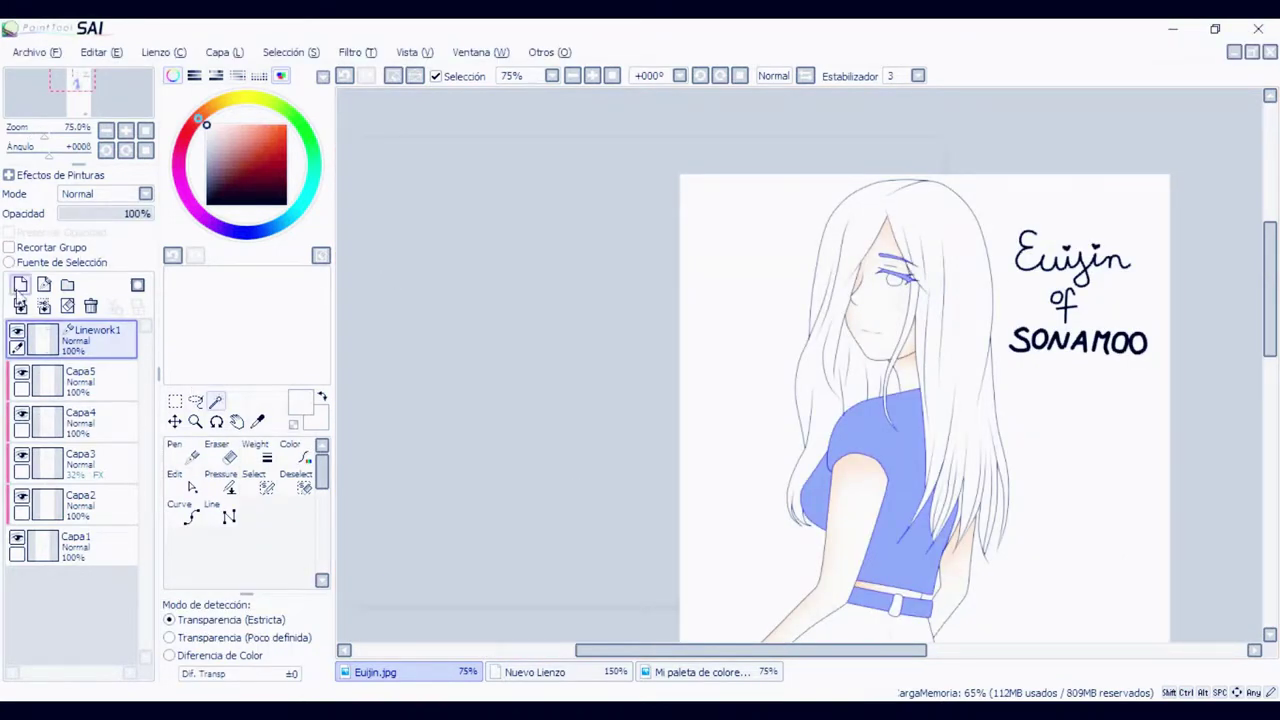
Add an unclipped layer beneath the linework and fill the selected shirt, belt, eyebrow and eyelashes with black
{"action": "left_click", "coordinate": [17, 291]}
{"action": "left_click_drag", "start_coordinate": [65, 342], "coordinate": [76, 394]}
{"action": "left_click", "coordinate": [184, 508]}
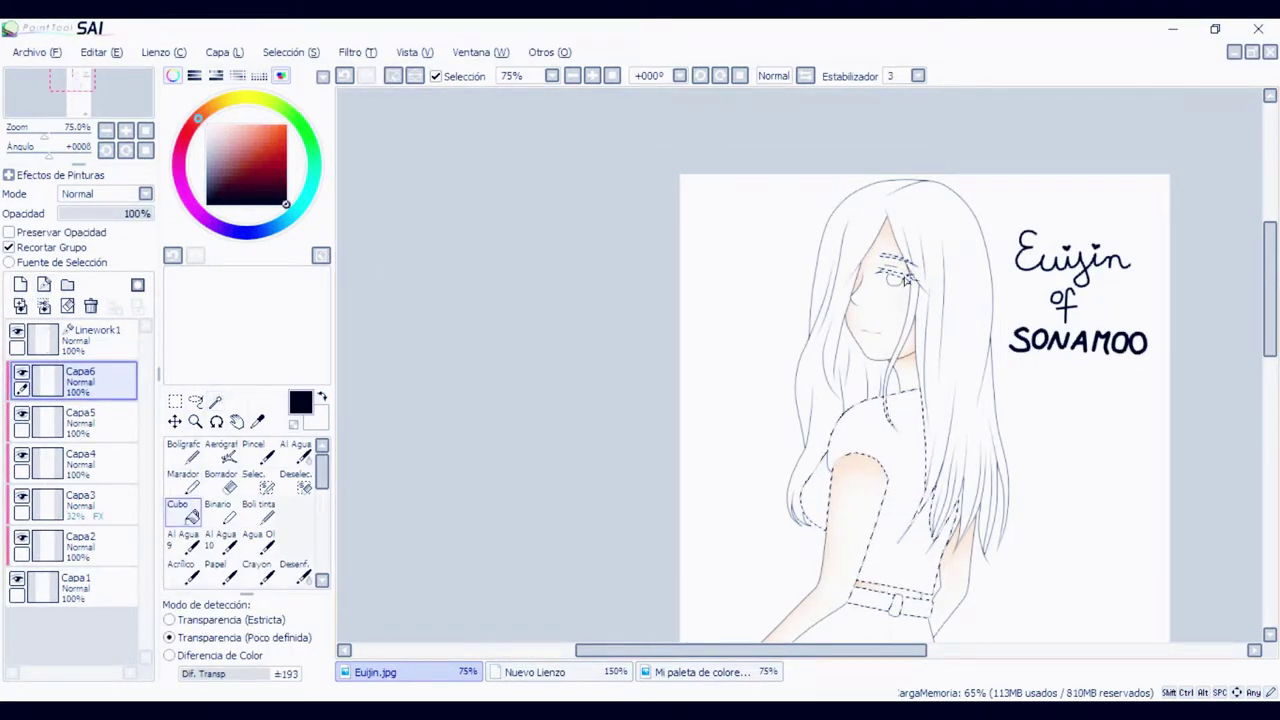
{"action": "left_click", "coordinate": [17, 248]}
{"action": "left_click", "coordinate": [891, 518]}
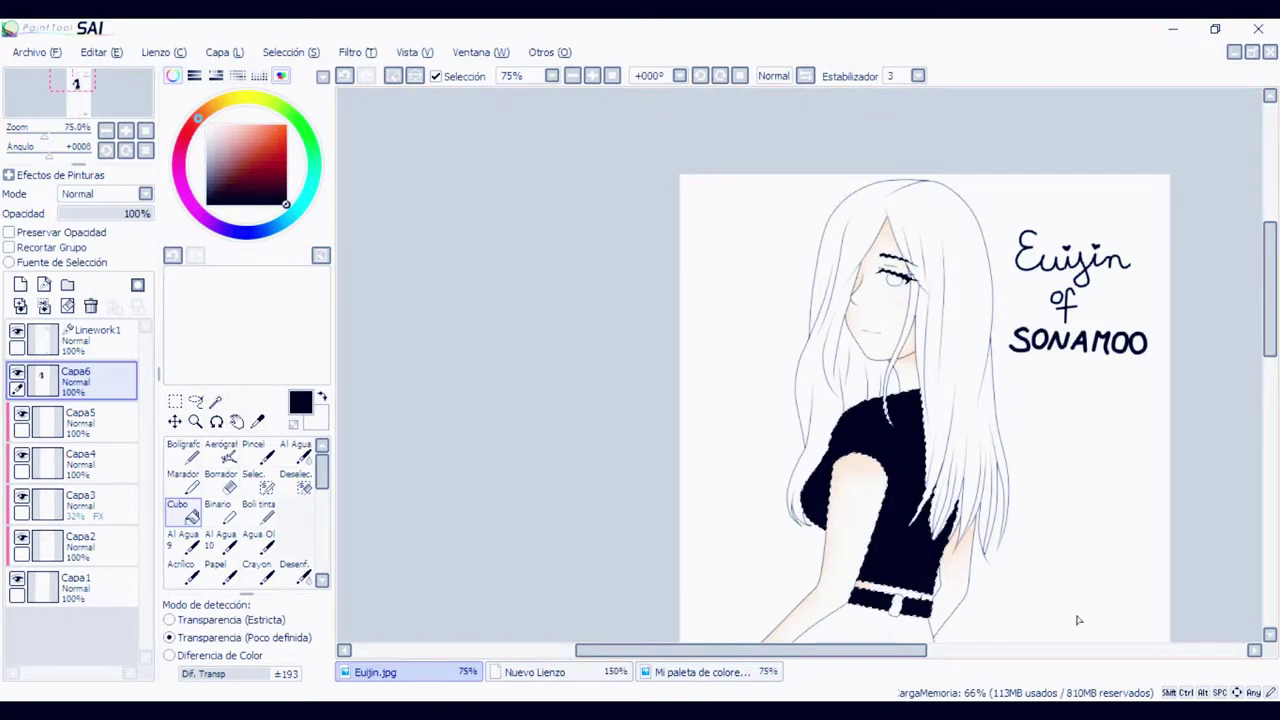
Clear the selection around the black areas with the Deselect brush at size 100
{"action": "left_click", "coordinate": [296, 482]}
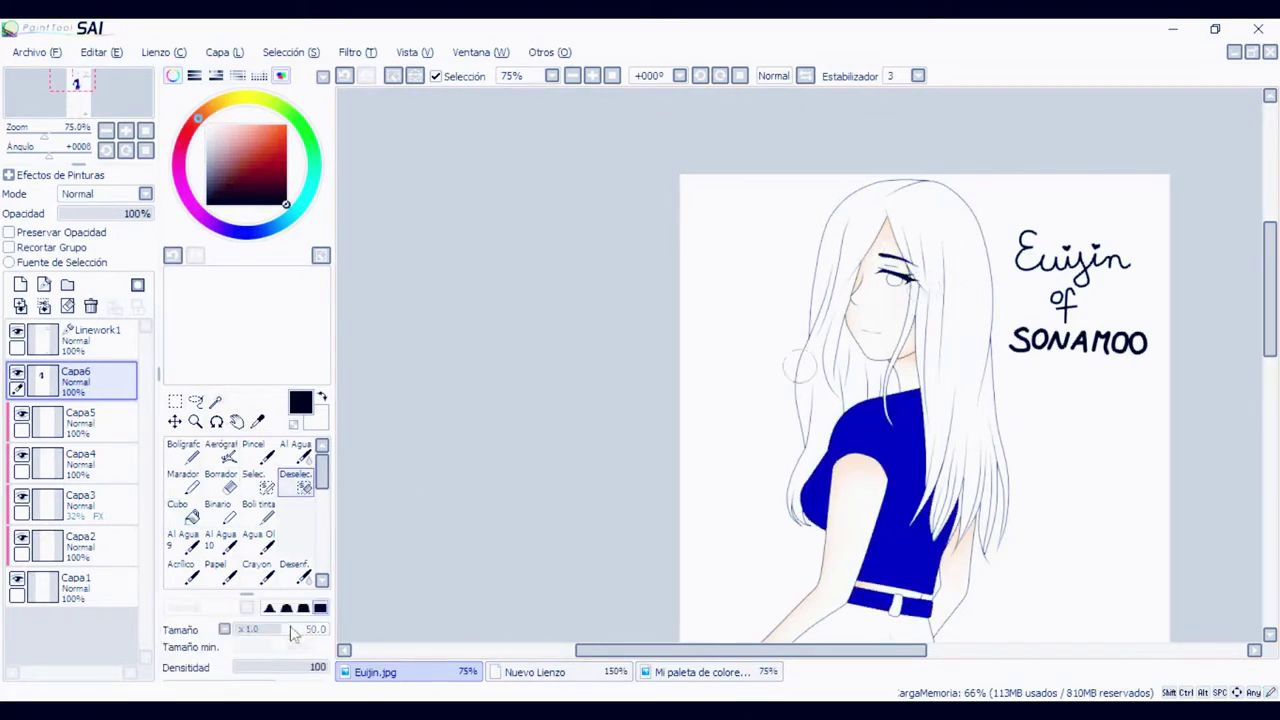
{"action": "left_click_drag", "start_coordinate": [291, 629], "coordinate": [327, 629]}
{"action": "mouse_move", "coordinate": [825, 450]}
{"action": "left_mouse_down"}
{"action": "mouse_move", "coordinate": [966, 480]}
{"action": "mouse_move", "coordinate": [925, 604]}
{"action": "left_mouse_up"}
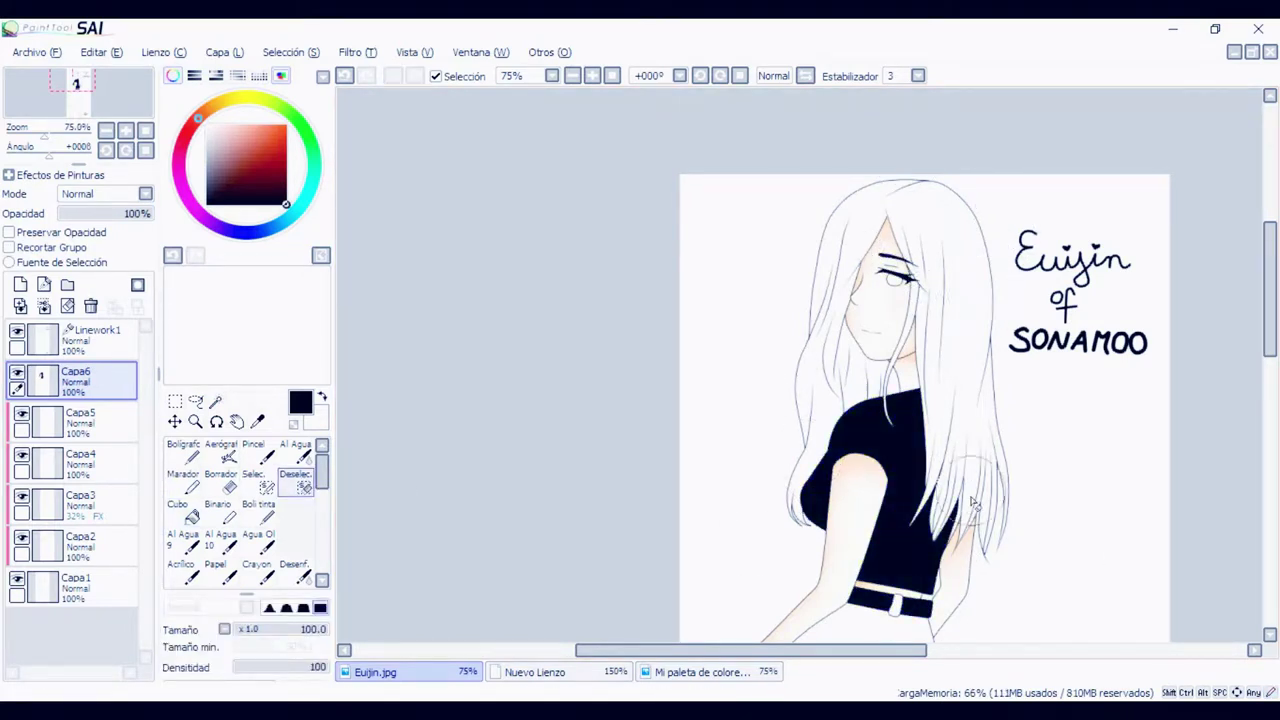
Add a layer above the black fill, fill the selected iris with greyish blue, and clear the selection
{"action": "scroll", "coordinate": [489, 535], "scroll_direction": "down", "scroll_amount": 2}
{"action": "scroll", "coordinate": [491, 523], "scroll_direction": "down", "scroll_amount": 5}
{"action": "scroll", "coordinate": [560, 525], "scroll_direction": "up", "scroll_amount": 4}
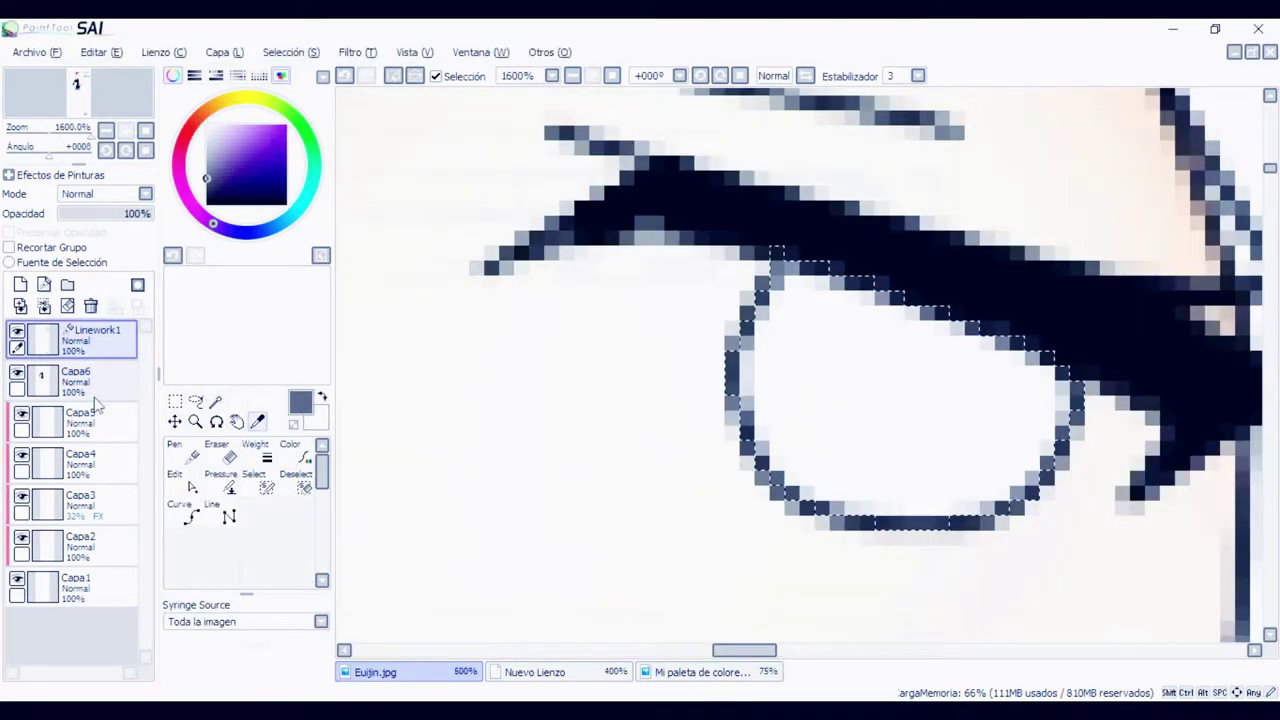
{"action": "left_click", "coordinate": [20, 285]}
{"action": "left_click", "coordinate": [183, 515]}
{"action": "left_click", "coordinate": [744, 445]}
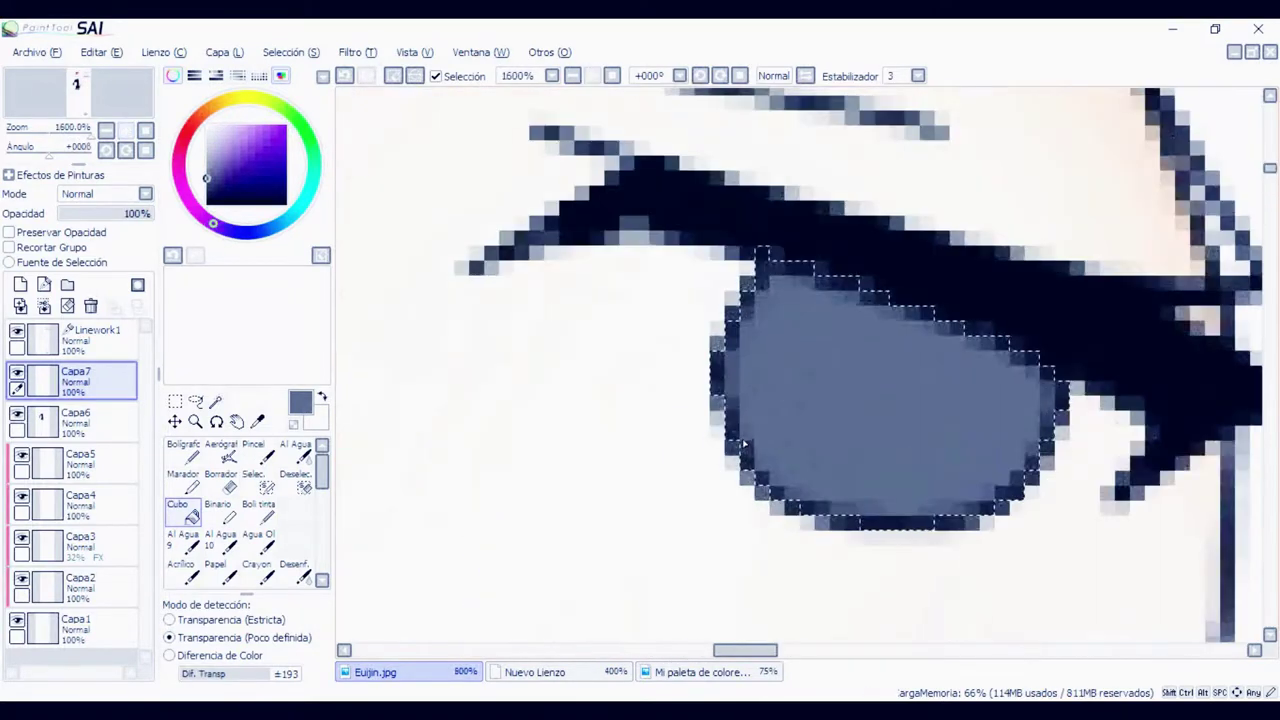
{"action": "left_click", "coordinate": [297, 484]}
{"action": "key", "text": "ctrl+d"}
Add a clipped layer above the iris fill and paint dark indigo over the upper iris with the size 4 pen
{"action": "left_click", "coordinate": [20, 285]}
{"action": "left_click", "coordinate": [9, 247]}
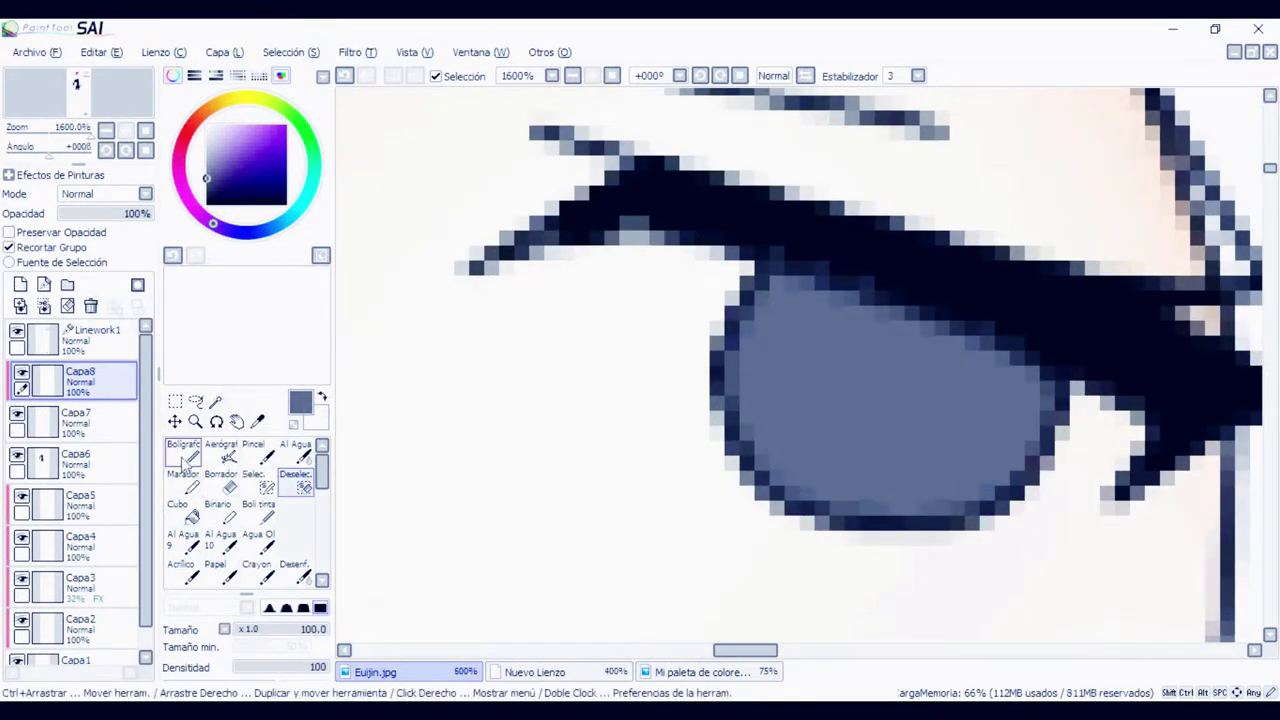
{"action": "left_click", "coordinate": [184, 454]}
{"action": "left_click", "coordinate": [214, 187]}
{"action": "mouse_move", "coordinate": [780, 285]}
{"action": "left_mouse_down"}
{"action": "mouse_move", "coordinate": [851, 303]}
{"action": "mouse_move", "coordinate": [911, 354]}
{"action": "mouse_move", "coordinate": [929, 389]}
{"action": "mouse_move", "coordinate": [916, 436]}
{"action": "mouse_move", "coordinate": [891, 434]}
{"action": "left_mouse_up"}
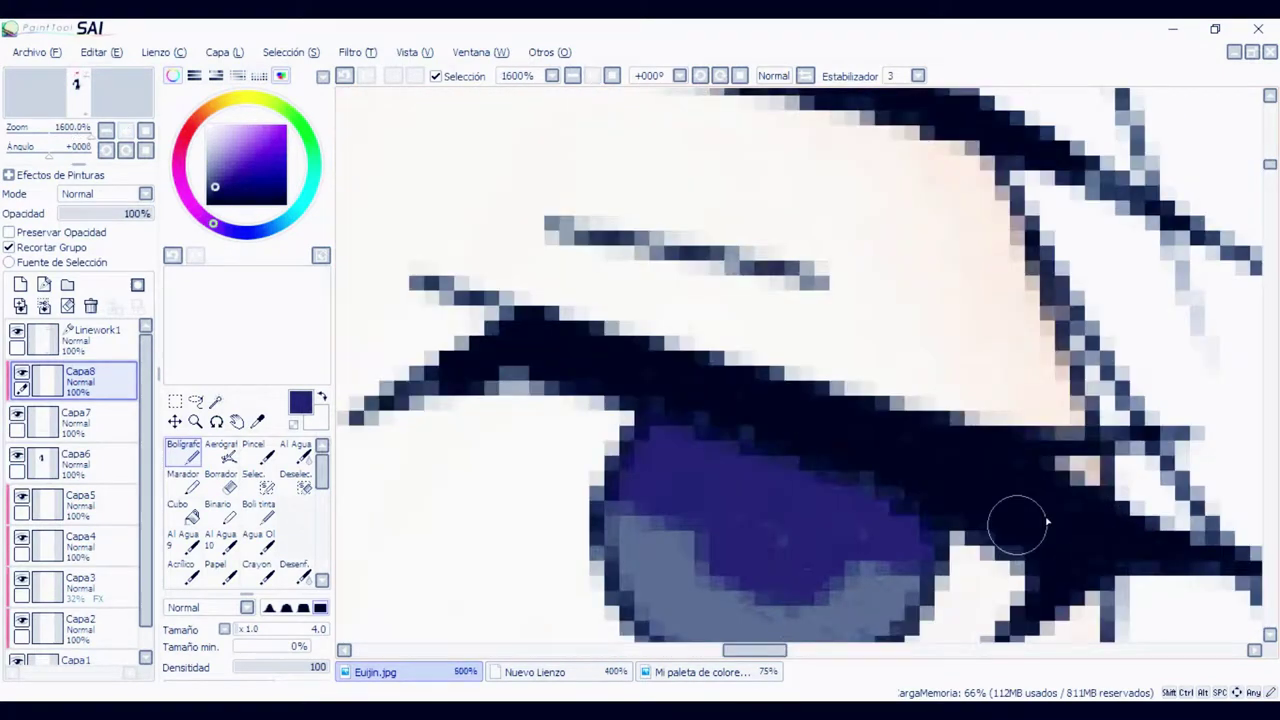
Blur the lower edge of the indigo iris shading with the blur brush at size 3
{"action": "left_click_drag", "start_coordinate": [1270, 164], "coordinate": [1270, 172]}
{"action": "left_click", "coordinate": [300, 573]}
{"action": "left_click", "coordinate": [242, 630]}
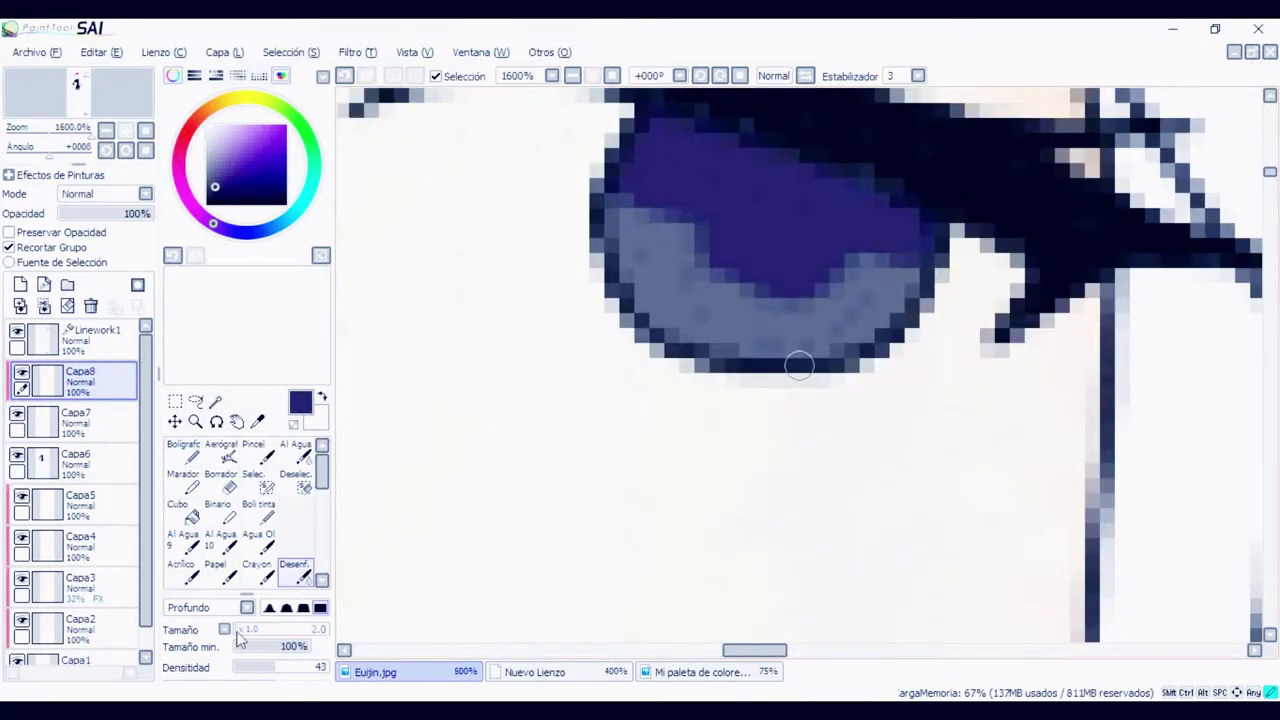
{"action": "mouse_move", "coordinate": [627, 224]}
{"action": "left_mouse_down"}
{"action": "mouse_move", "coordinate": [613, 194]}
{"action": "mouse_move", "coordinate": [687, 257]}
{"action": "mouse_move", "coordinate": [796, 313]}
{"action": "mouse_move", "coordinate": [891, 265]}
{"action": "mouse_move", "coordinate": [845, 228]}
{"action": "left_mouse_up"}
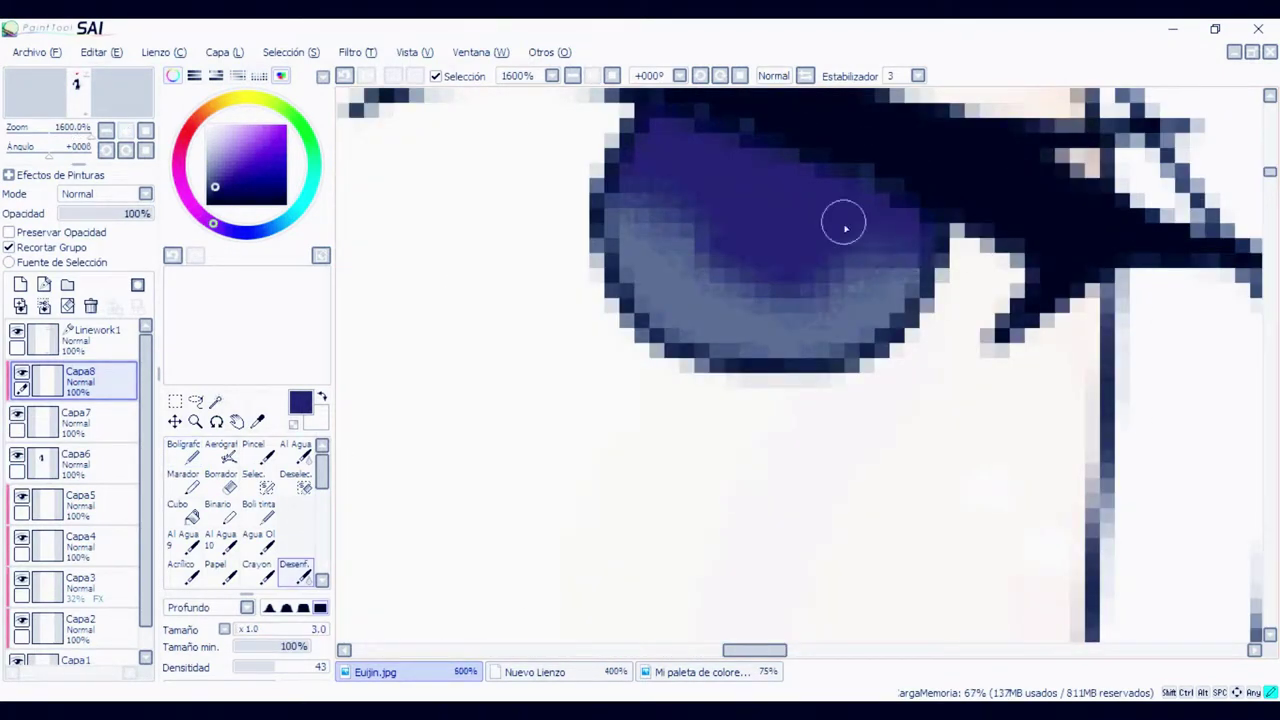
{"action": "left_click_drag", "start_coordinate": [688, 178], "coordinate": [915, 205]}
{"action": "scroll", "coordinate": [1022, 327], "scroll_direction": "down", "scroll_amount": 1}
{"action": "left_click_drag", "start_coordinate": [1270, 177], "coordinate": [1270, 171]}
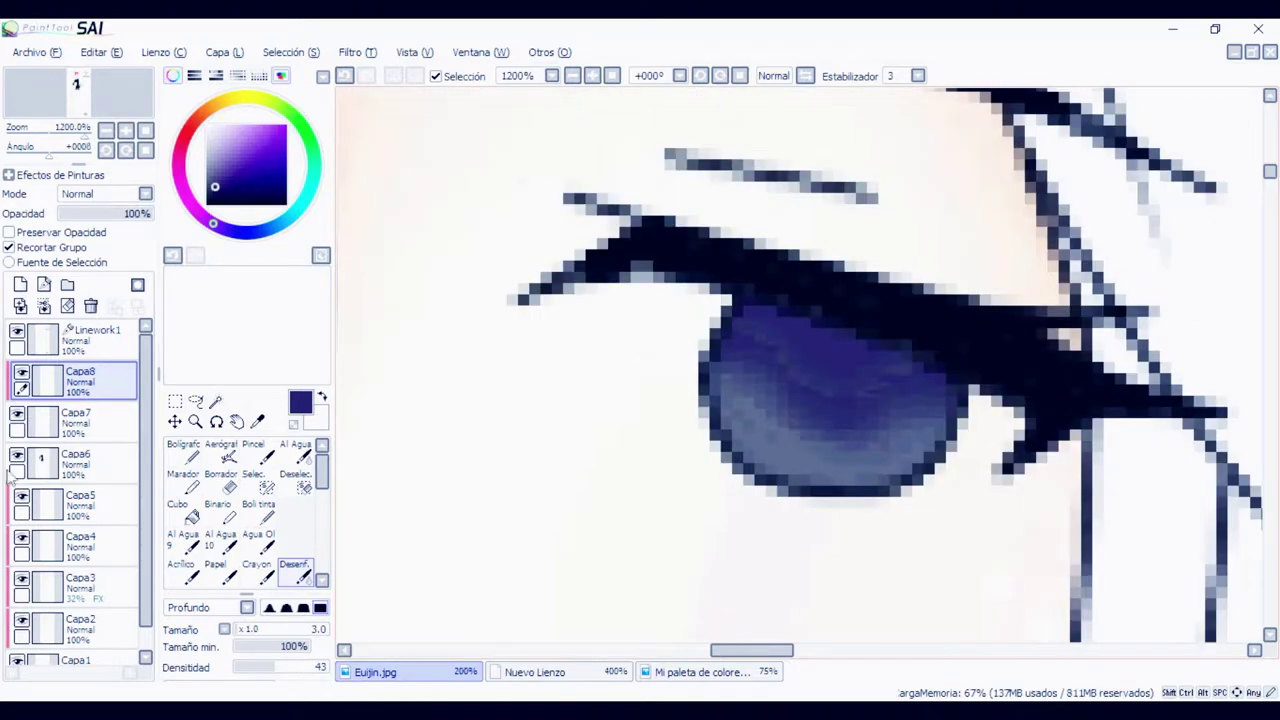
Add another clipped layer, paint a deep blue band along the top of the iris, and blur it
{"action": "left_click", "coordinate": [20, 307]}
{"action": "left_click", "coordinate": [183, 455]}
{"action": "left_click", "coordinate": [230, 190]}
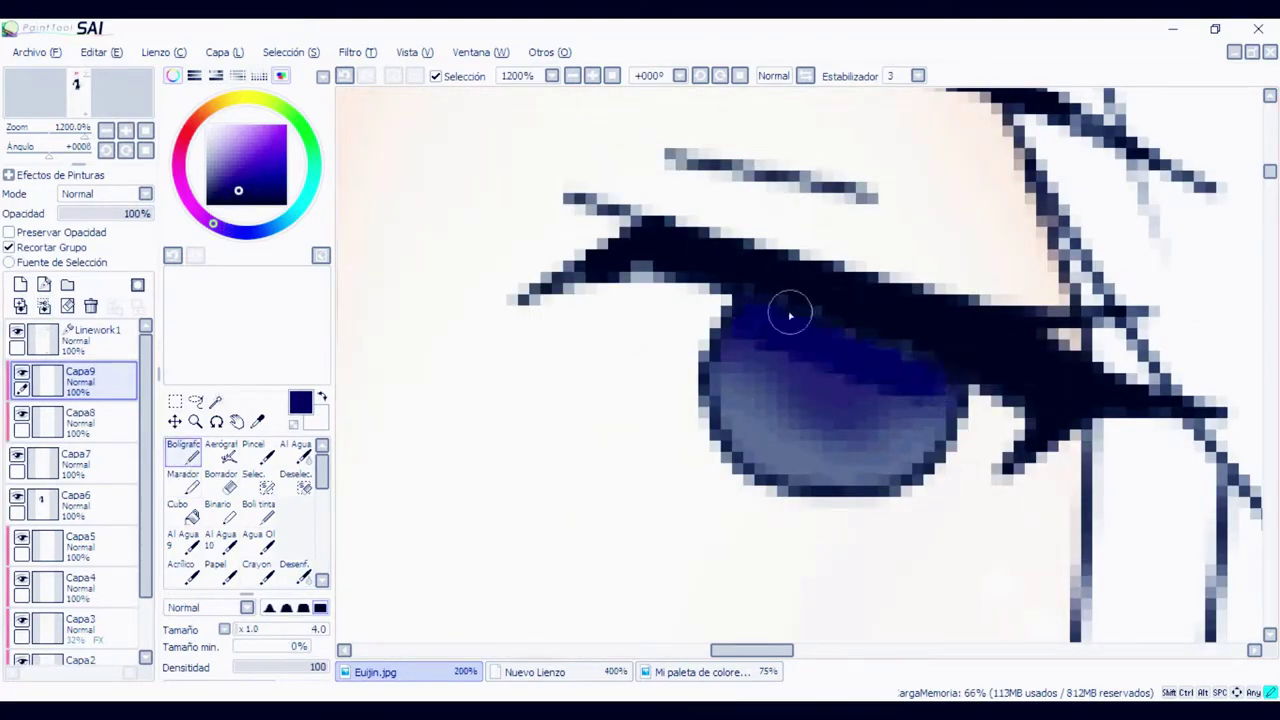
{"action": "left_click", "coordinate": [293, 567]}
{"action": "mouse_move", "coordinate": [835, 420]}
{"action": "left_mouse_down"}
{"action": "mouse_move", "coordinate": [872, 359]}
{"action": "mouse_move", "coordinate": [914, 423]}
{"action": "left_mouse_up"}
Paint near-black over the top of the iris and the pupil, and soften the edges with the blur brush
{"action": "left_click", "coordinate": [286, 204]}
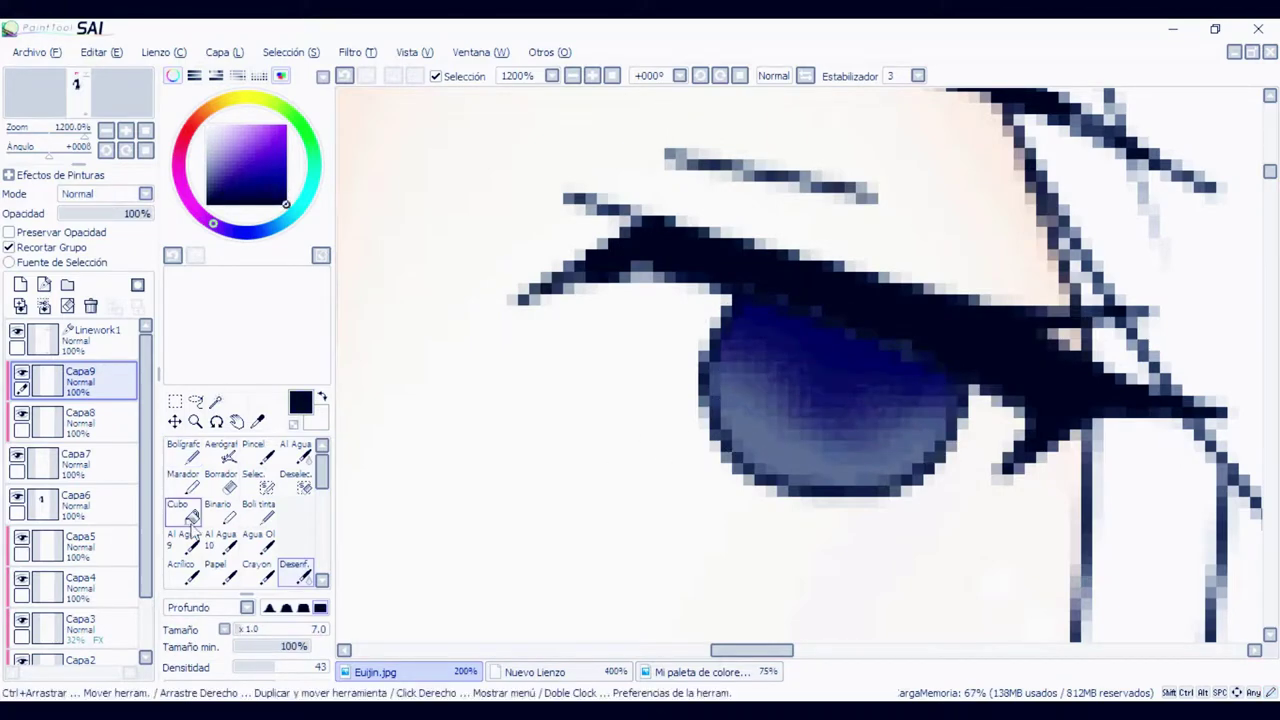
{"action": "left_click", "coordinate": [185, 455]}
{"action": "mouse_move", "coordinate": [745, 330]}
{"action": "left_mouse_down"}
{"action": "mouse_move", "coordinate": [834, 343]}
{"action": "mouse_move", "coordinate": [948, 406]}
{"action": "mouse_move", "coordinate": [837, 391]}
{"action": "left_mouse_up"}
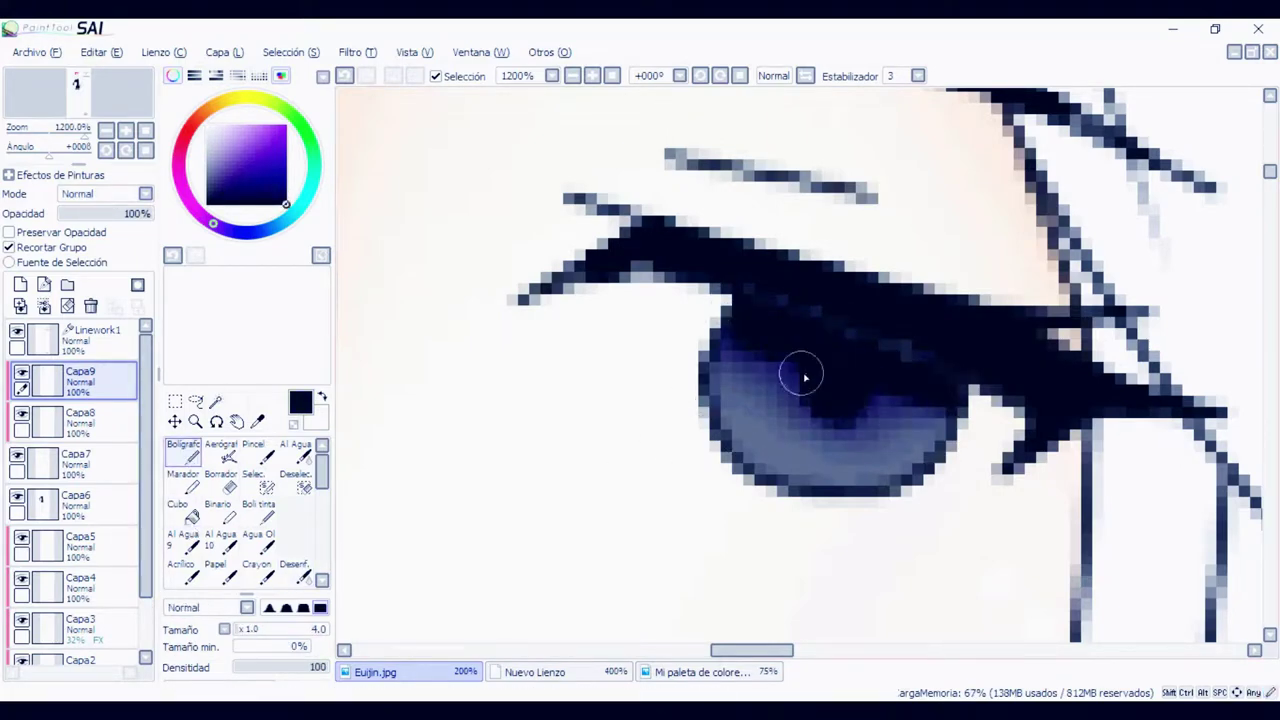
{"action": "left_click", "coordinate": [293, 567]}
{"action": "mouse_move", "coordinate": [700, 386]}
{"action": "left_mouse_down"}
{"action": "mouse_move", "coordinate": [908, 391]}
{"action": "mouse_move", "coordinate": [780, 488]}
{"action": "left_mouse_up"}
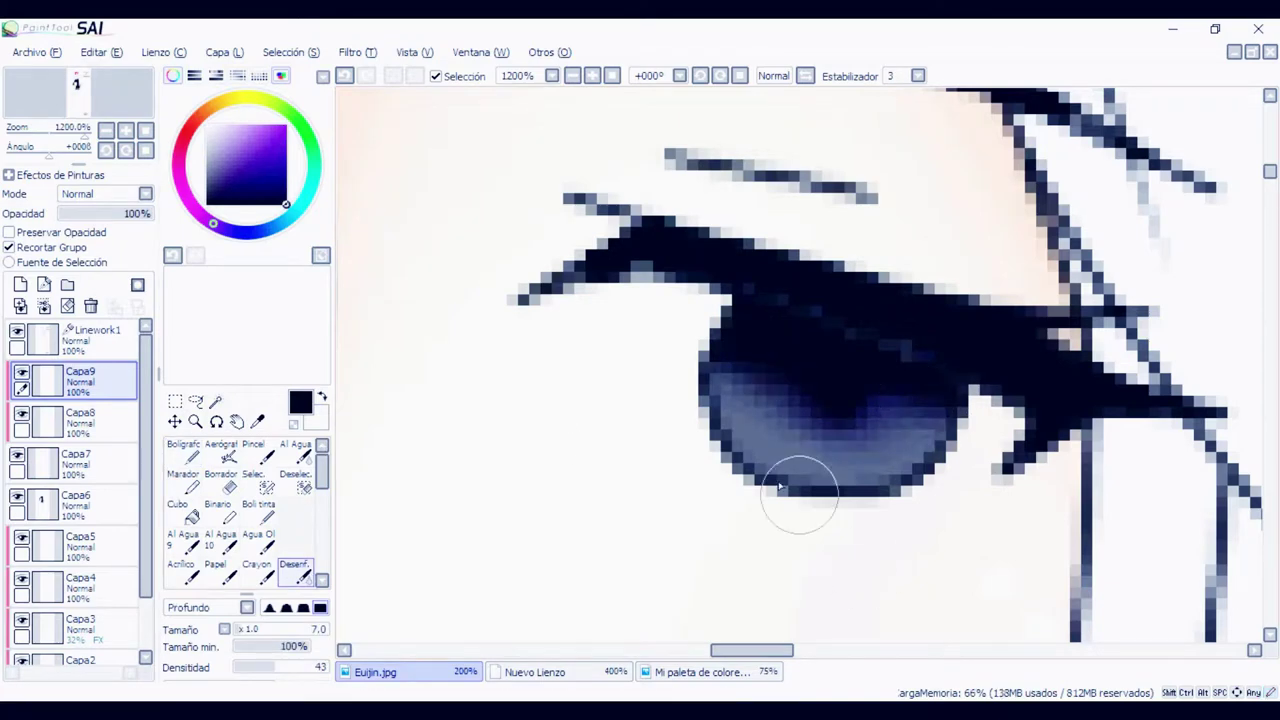
On layer Capa8, paint a dark blue-violet ring around the lower iris and blur it
{"action": "left_click", "coordinate": [80, 418]}
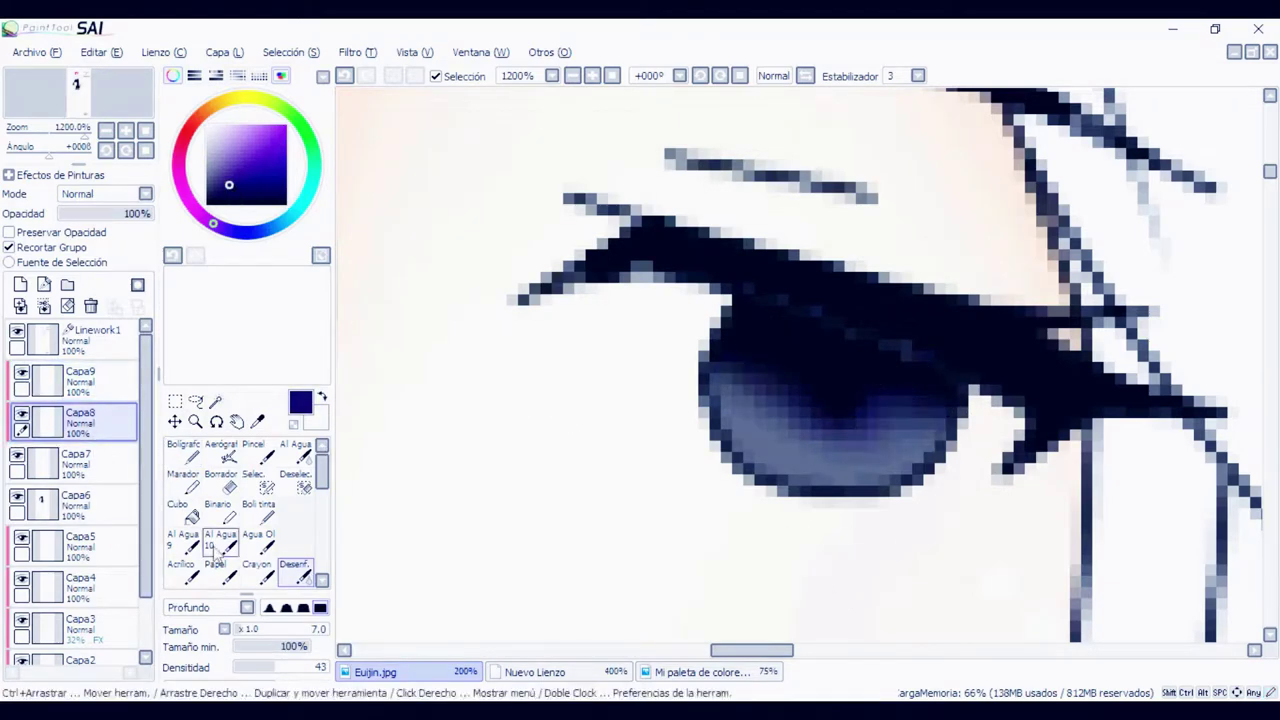
{"action": "left_click", "coordinate": [183, 452]}
{"action": "mouse_move", "coordinate": [748, 358]}
{"action": "left_mouse_down"}
{"action": "mouse_move", "coordinate": [747, 399]}
{"action": "mouse_move", "coordinate": [879, 452]}
{"action": "mouse_move", "coordinate": [915, 366]}
{"action": "left_mouse_up"}
{"action": "left_click", "coordinate": [293, 568]}
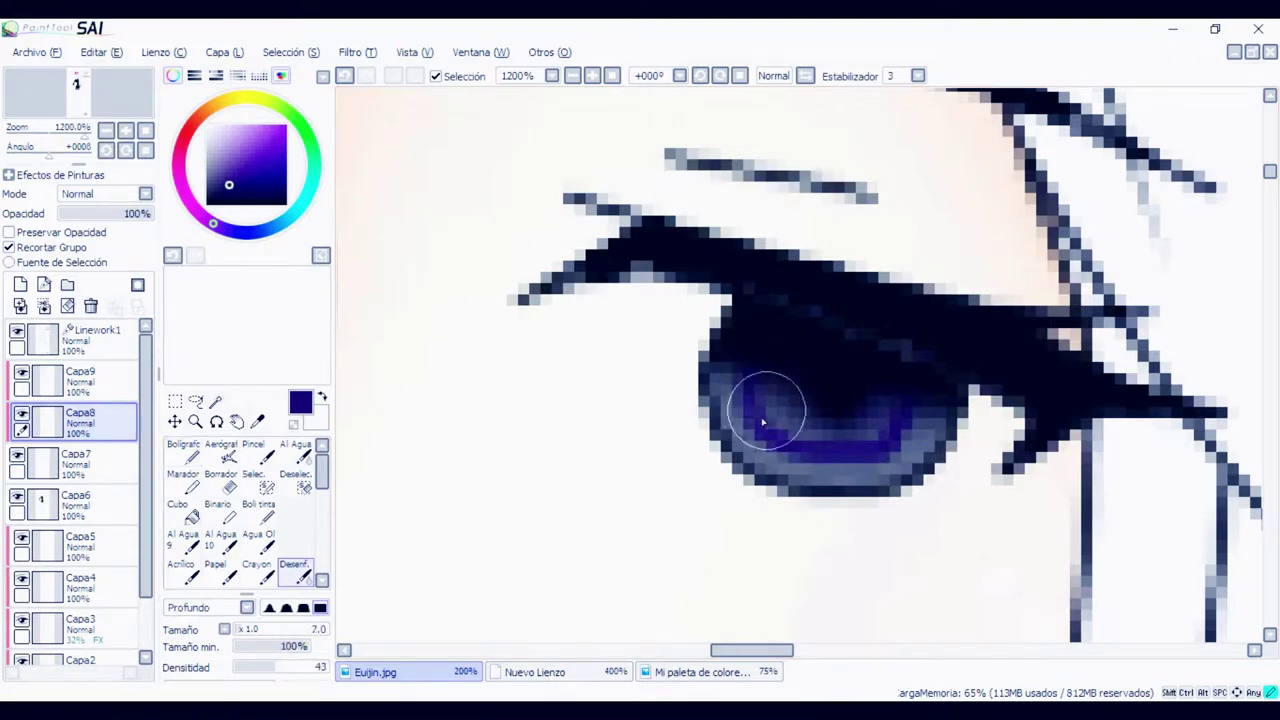
Add a clipped layer above Capa9 and set its blend mode to Pantalla
{"action": "left_click", "coordinate": [80, 380]}
{"action": "left_click", "coordinate": [20, 285]}
{"action": "left_click", "coordinate": [20, 248]}
{"action": "left_click", "coordinate": [105, 194]}
{"action": "left_click", "coordinate": [85, 238]}
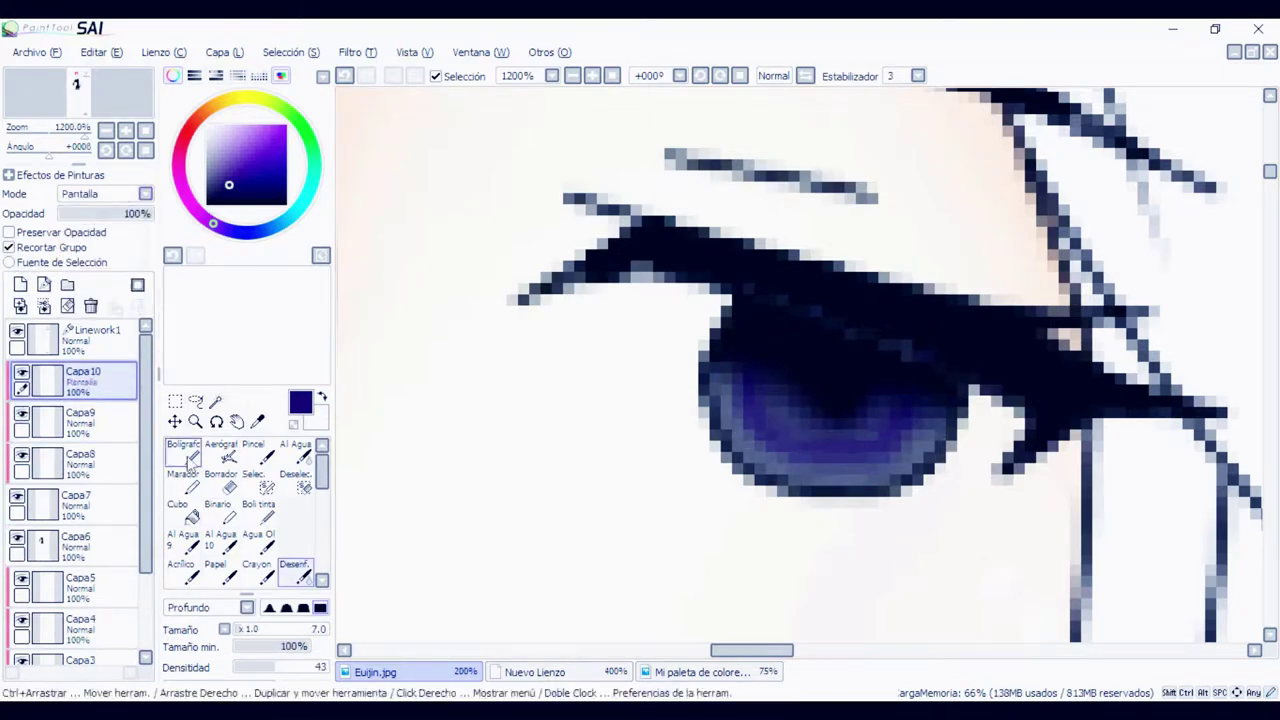
Paint a pale lilac arc across the lower iris with the size 2 pen, and undo the extra spot beside it
{"action": "left_click", "coordinate": [183, 452]}
{"action": "left_click", "coordinate": [228, 125]}
{"action": "left_click_drag", "start_coordinate": [741, 442], "coordinate": [912, 466]}
{"action": "left_click_drag", "start_coordinate": [905, 395], "coordinate": [932, 405]}
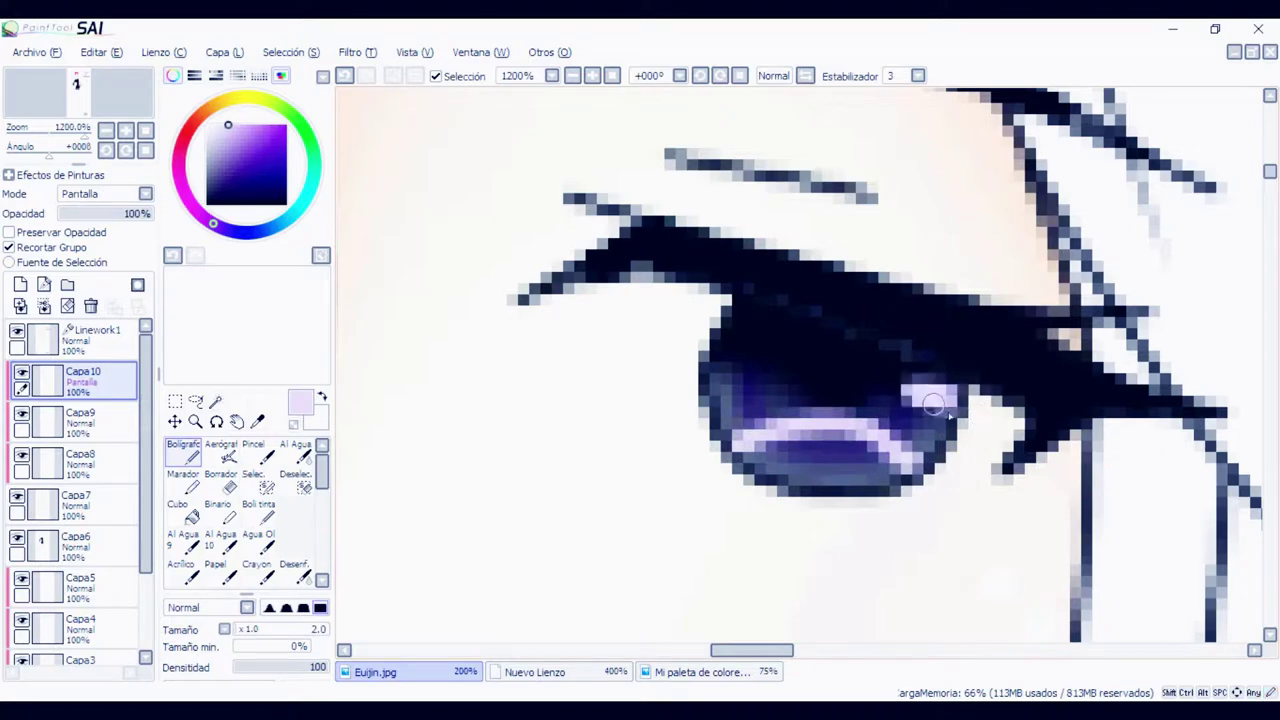
{"action": "key", "text": "ctrl+z"}
Examine the shaded iris and its lilac highlight both from a full-figure distance and up close
{"action": "scroll", "coordinate": [770, 500], "scroll_direction": "down", "scroll_amount": 9}
{"action": "scroll", "coordinate": [780, 520], "scroll_direction": "up", "scroll_amount": 4}
{"action": "scroll", "coordinate": [503, 400], "scroll_direction": "down", "scroll_amount": 7}
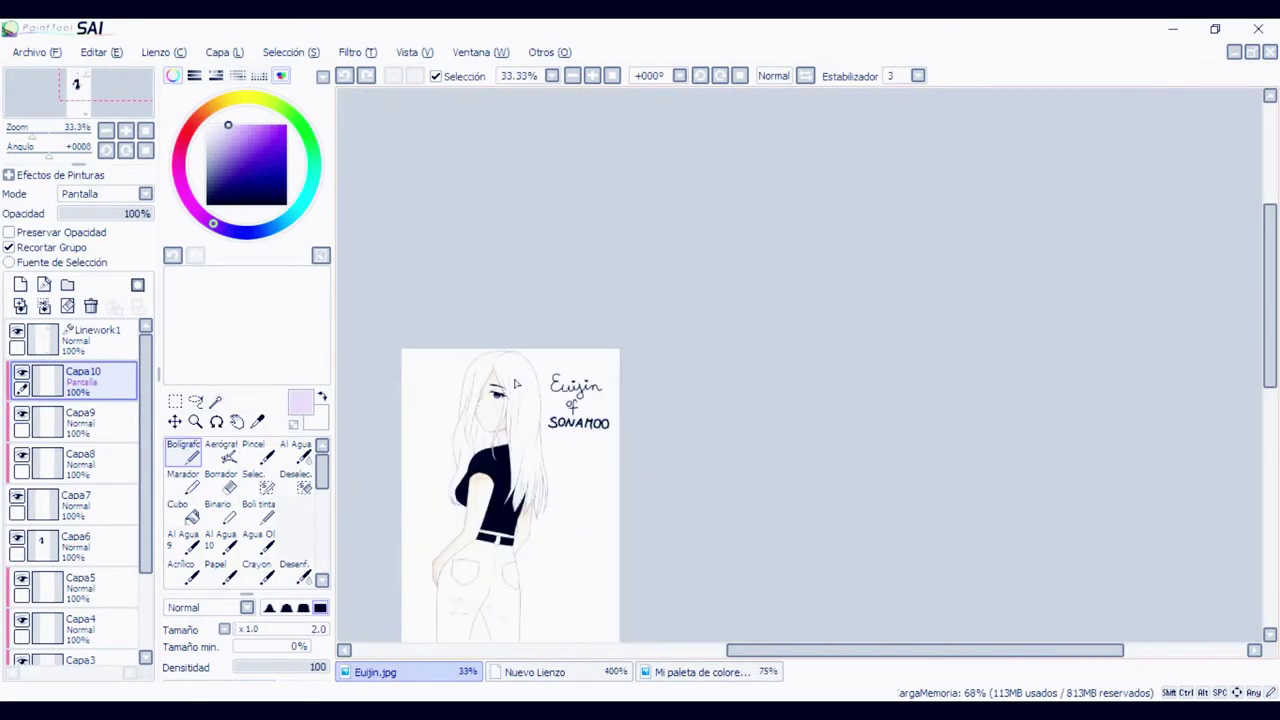
{"action": "scroll", "coordinate": [516, 380], "scroll_direction": "up", "scroll_amount": 8}
{"action": "scroll", "coordinate": [906, 637], "scroll_direction": "down", "scroll_amount": 3}
{"action": "scroll", "coordinate": [785, 607], "scroll_direction": "up", "scroll_amount": 3}
{"action": "scroll", "coordinate": [798, 599], "scroll_direction": "down", "scroll_amount": 7}
{"action": "scroll", "coordinate": [825, 620], "scroll_direction": "up", "scroll_amount": 8}
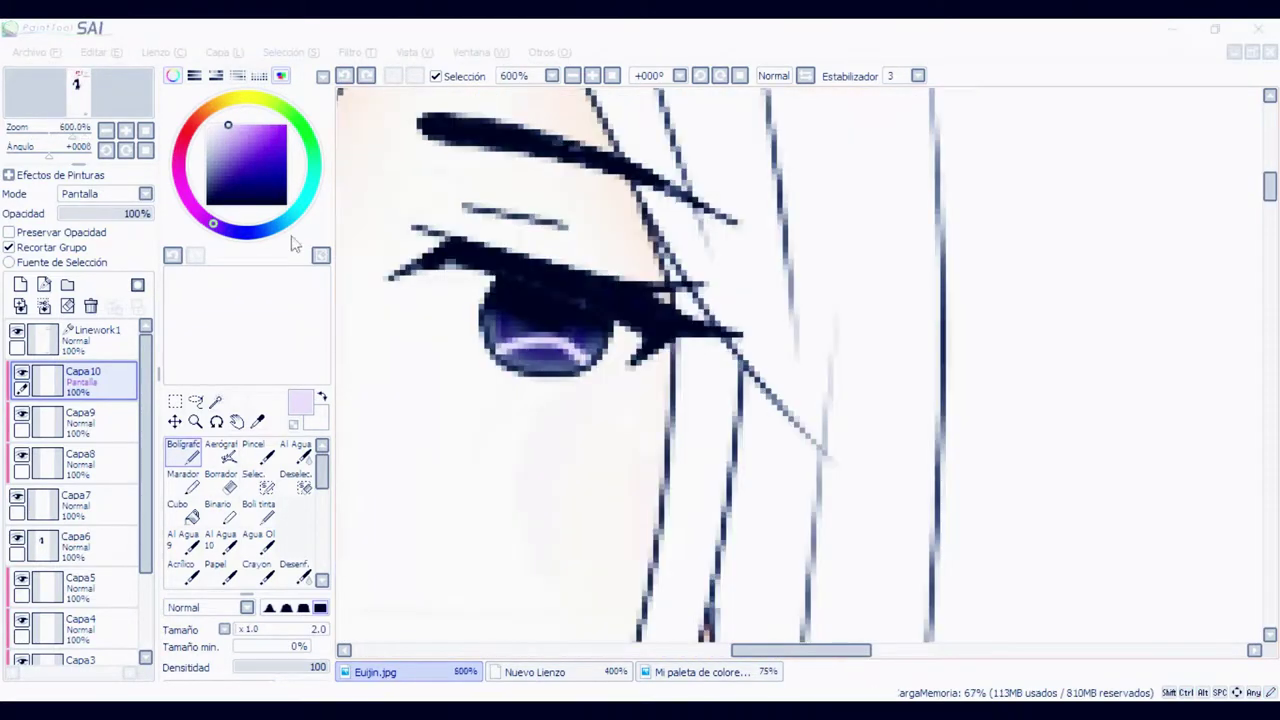
Hide the scratch pad and brush a selection over the whole eye opening on the Linework1 layer, trimming its edges
{"action": "left_click", "coordinate": [282, 77]}
{"action": "scroll", "coordinate": [412, 445], "scroll_direction": "down", "scroll_amount": 2}
{"action": "left_click", "coordinate": [88, 340]}
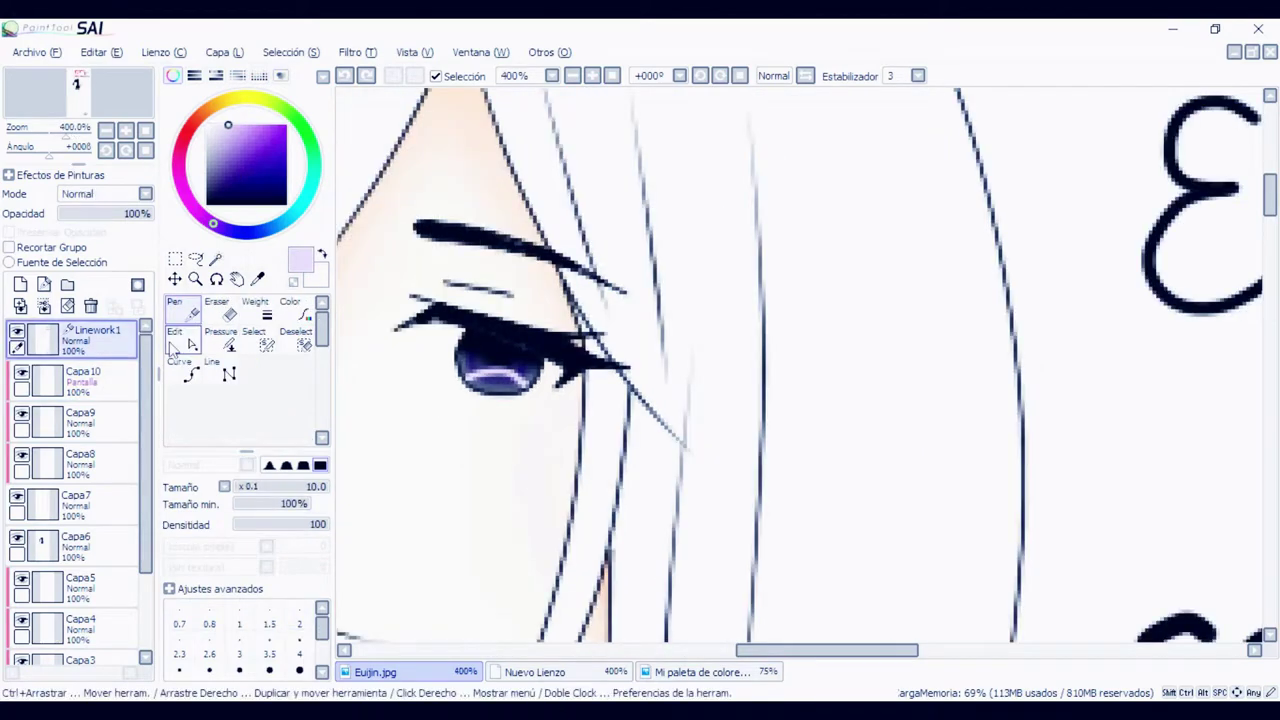
{"action": "left_click", "coordinate": [294, 341]}
{"action": "scroll", "coordinate": [475, 335], "scroll_direction": "up", "scroll_amount": 6}
{"action": "left_click_drag", "start_coordinate": [745, 652], "coordinate": [728, 658]}
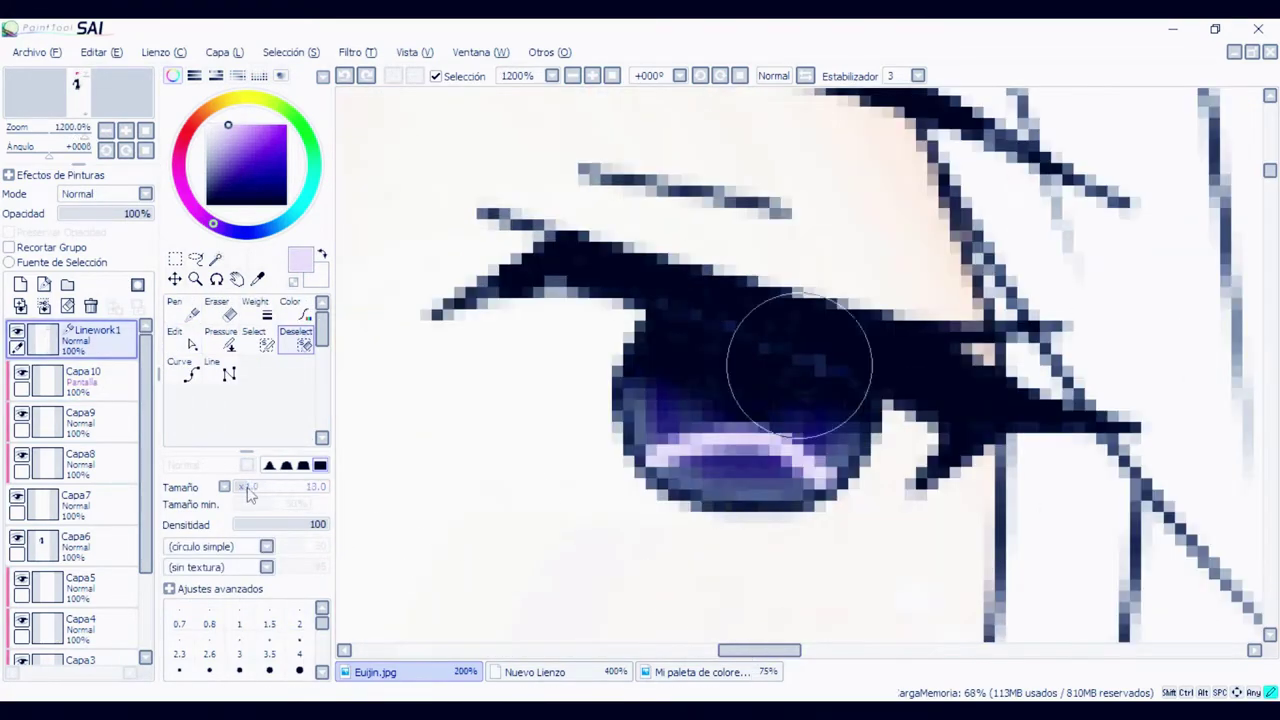
{"action": "left_click", "coordinate": [254, 332]}
{"action": "mouse_move", "coordinate": [504, 315]}
{"action": "left_mouse_down"}
{"action": "mouse_move", "coordinate": [536, 387]}
{"action": "mouse_move", "coordinate": [531, 406]}
{"action": "mouse_move", "coordinate": [665, 494]}
{"action": "mouse_move", "coordinate": [896, 497]}
{"action": "mouse_move", "coordinate": [895, 418]}
{"action": "mouse_move", "coordinate": [876, 465]}
{"action": "mouse_move", "coordinate": [639, 460]}
{"action": "mouse_move", "coordinate": [585, 439]}
{"action": "mouse_move", "coordinate": [542, 301]}
{"action": "mouse_move", "coordinate": [706, 331]}
{"action": "mouse_move", "coordinate": [649, 356]}
{"action": "mouse_move", "coordinate": [626, 392]}
{"action": "mouse_move", "coordinate": [733, 402]}
{"action": "left_mouse_up"}
{"action": "left_click", "coordinate": [296, 340]}
{"action": "mouse_move", "coordinate": [477, 308]}
{"action": "left_mouse_down"}
{"action": "mouse_move", "coordinate": [482, 357]}
{"action": "mouse_move", "coordinate": [590, 496]}
{"action": "left_mouse_up"}
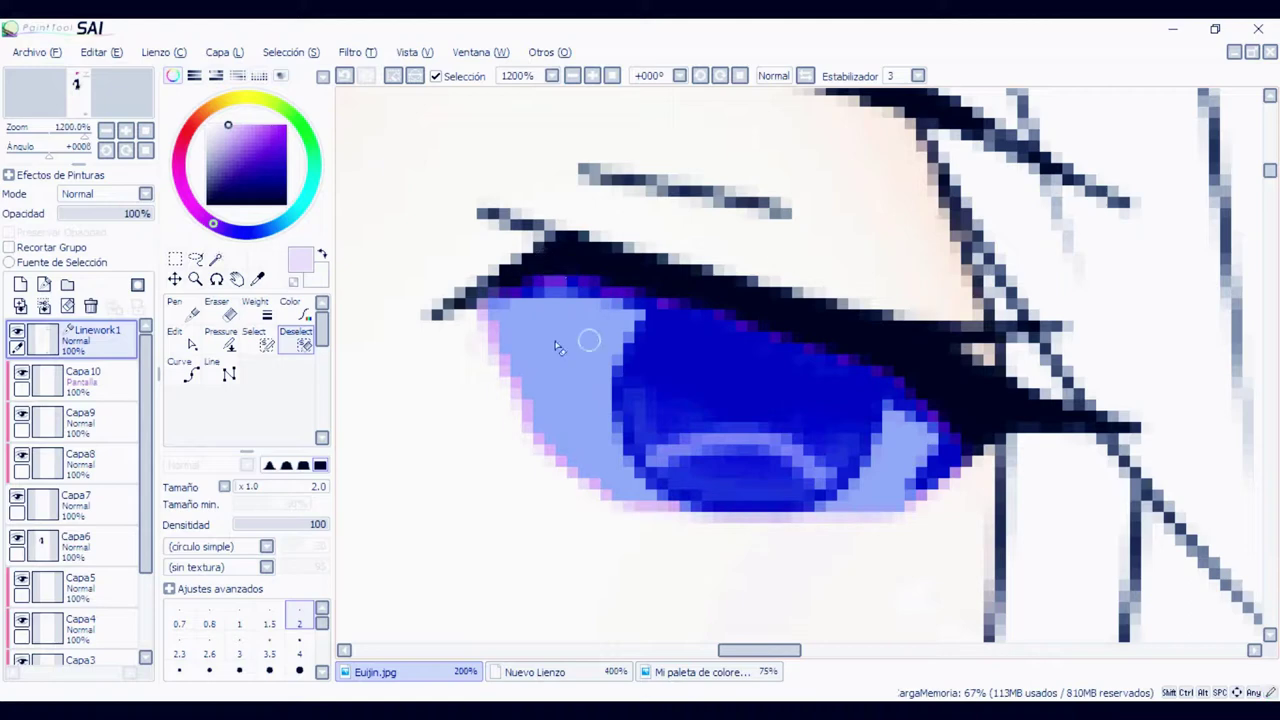
Add a layer above Capa10 and paint the white of the eye inside the selection, undoing one stray stroke
{"action": "left_click", "coordinate": [100, 383]}
{"action": "left_click", "coordinate": [20, 285]}
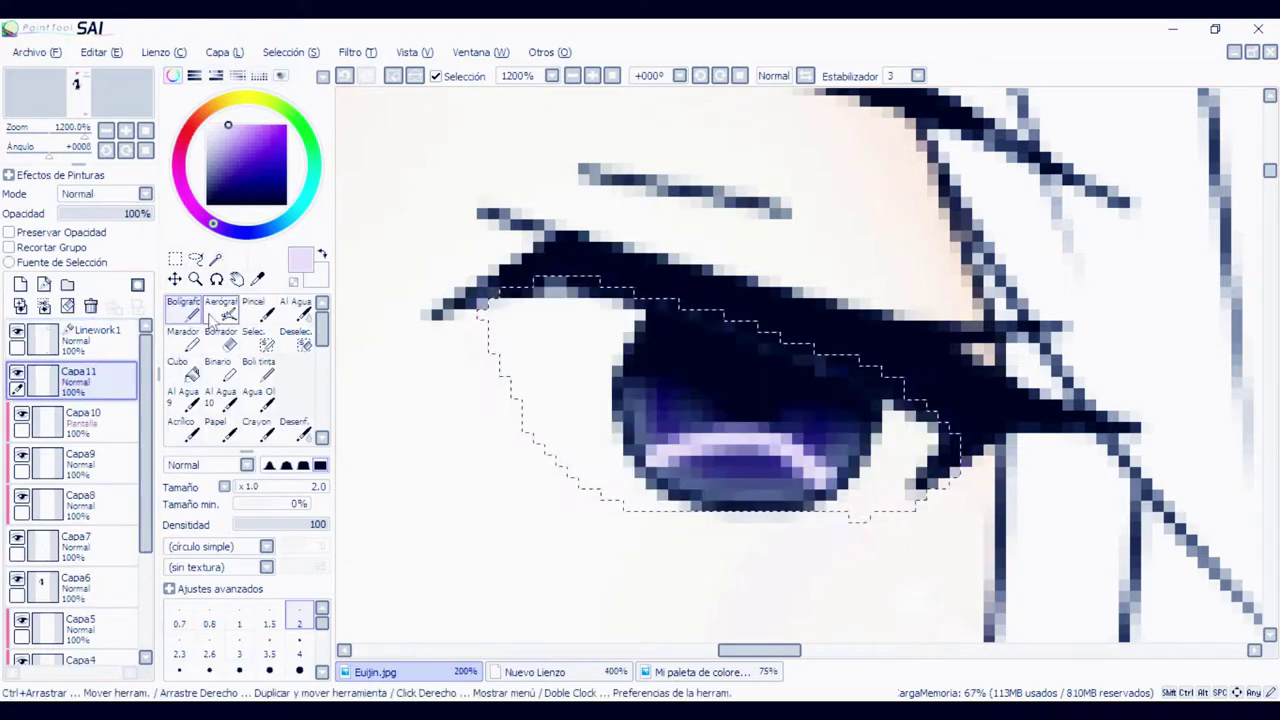
{"action": "left_click", "coordinate": [207, 125]}
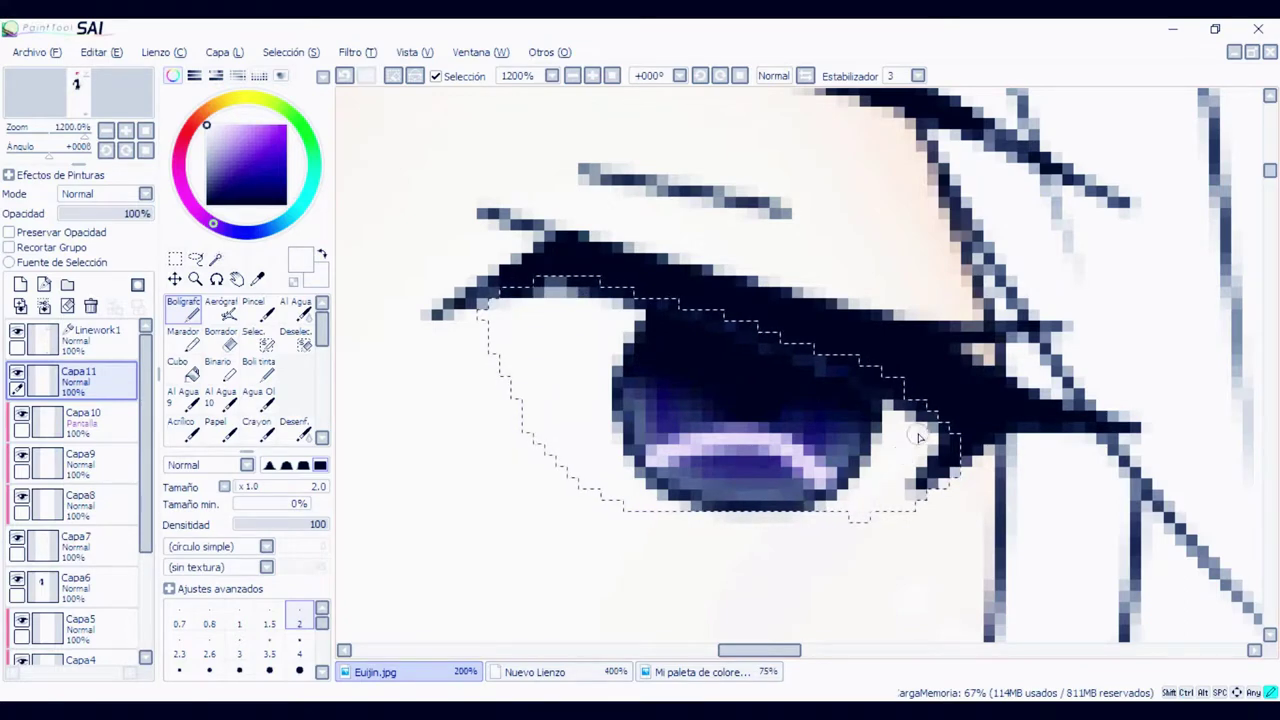
{"action": "left_click_drag", "start_coordinate": [932, 494], "coordinate": [917, 480]}
{"action": "key", "text": "ctrl+z"}
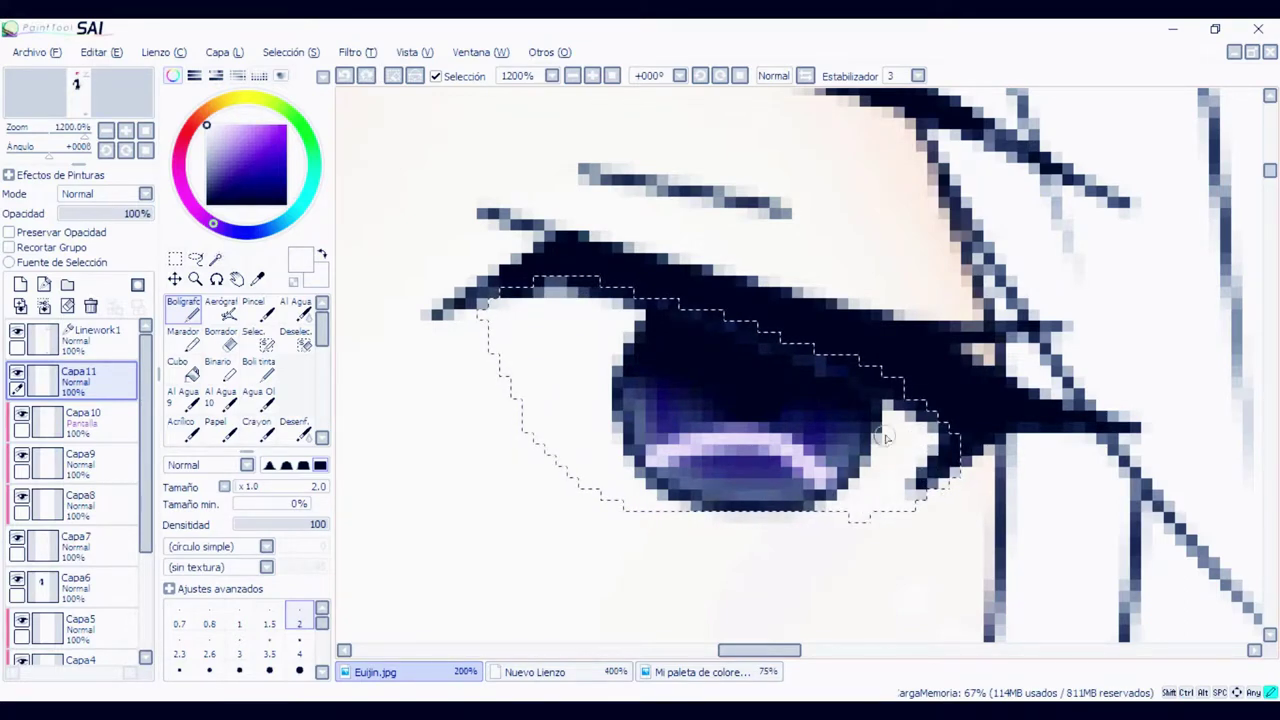
{"action": "left_click_drag", "start_coordinate": [884, 437], "coordinate": [916, 424]}
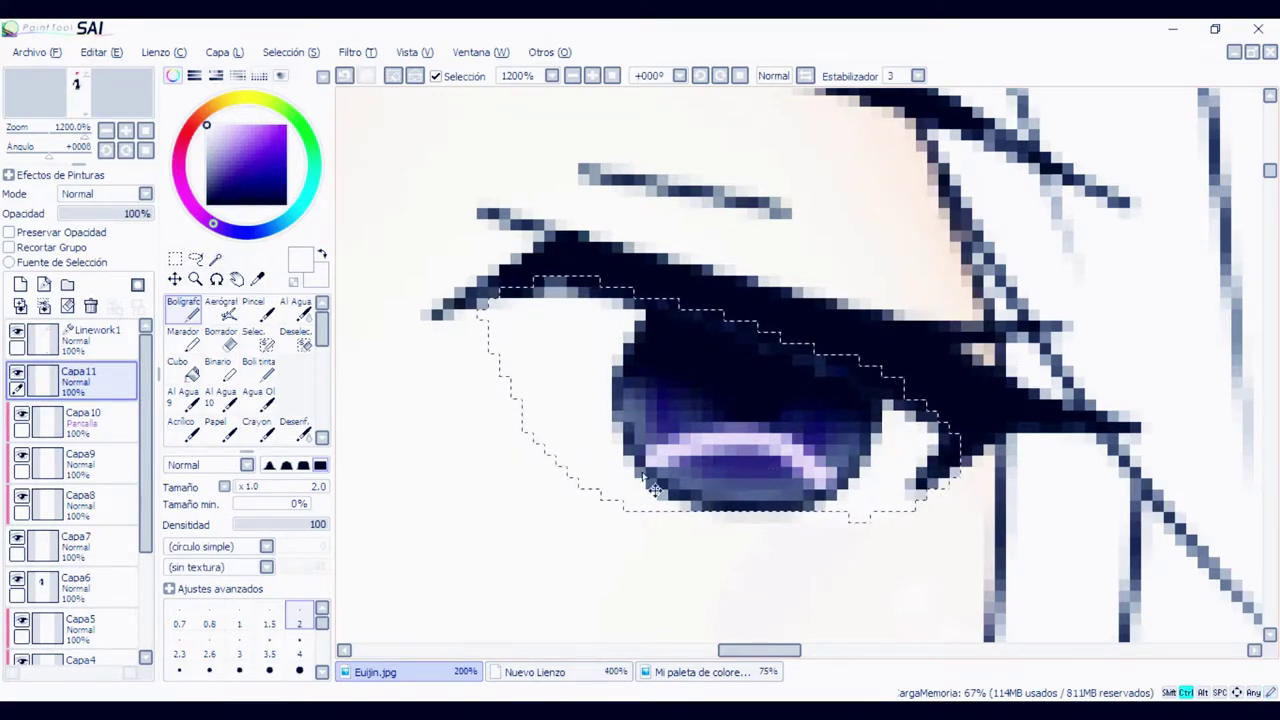
Move layer Capa11 above the linework and shape white highlights on the iris with the pen and eraser
{"action": "left_click_drag", "start_coordinate": [78, 378], "coordinate": [85, 338]}
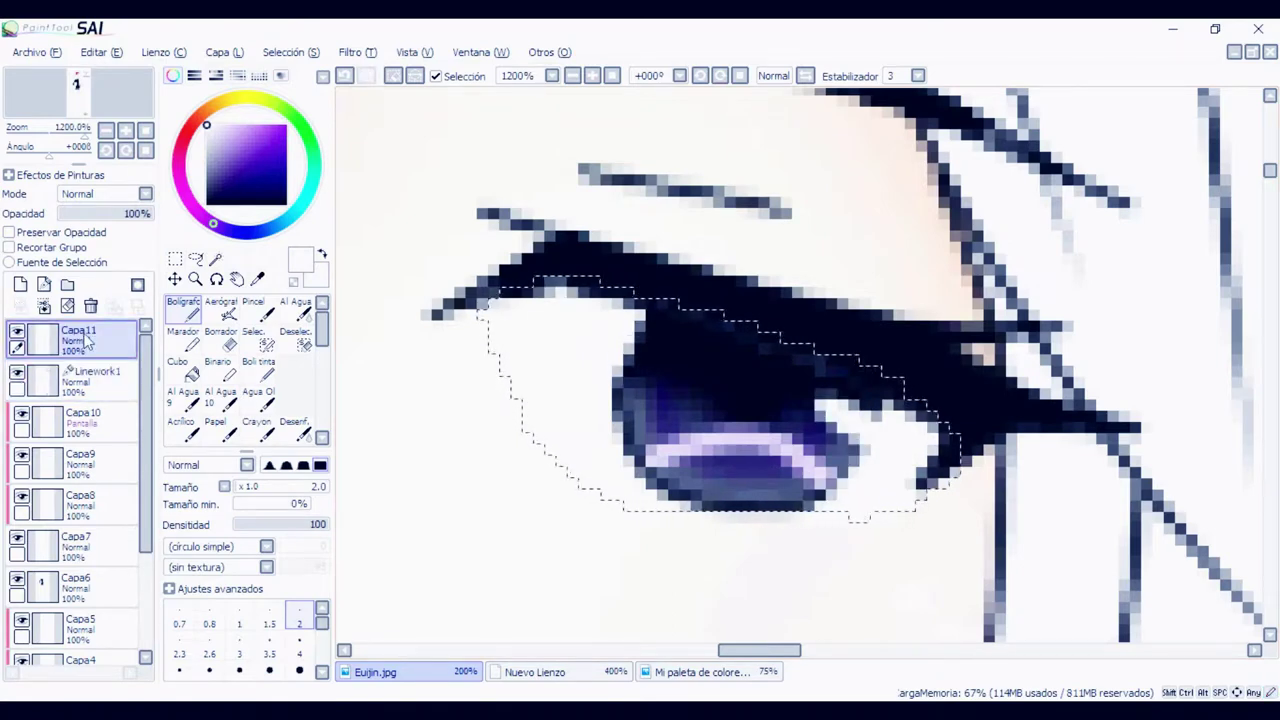
{"action": "scroll", "coordinate": [812, 385], "scroll_direction": "down", "scroll_amount": 4}
{"action": "scroll", "coordinate": [765, 340], "scroll_direction": "up", "scroll_amount": 4}
{"action": "key", "text": "e"}
{"action": "left_click", "coordinate": [243, 488]}
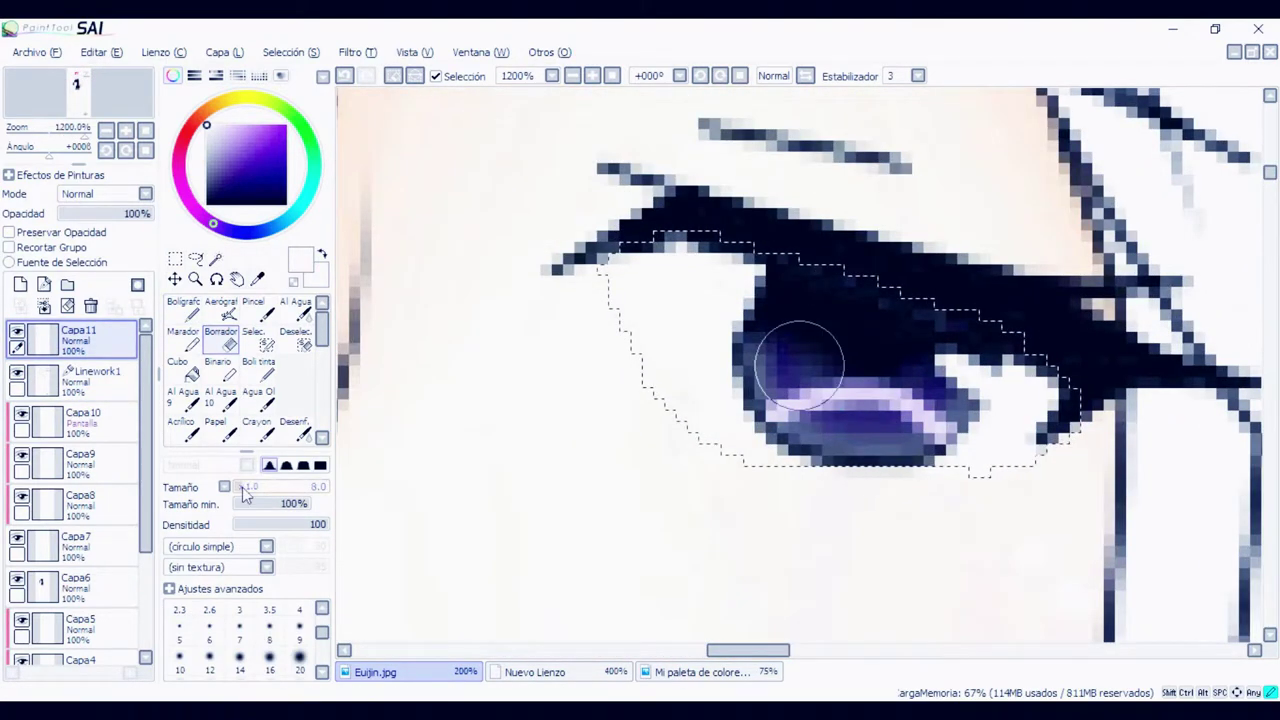
{"action": "left_click_drag", "start_coordinate": [690, 230], "coordinate": [682, 218]}
{"action": "key", "text": "n"}
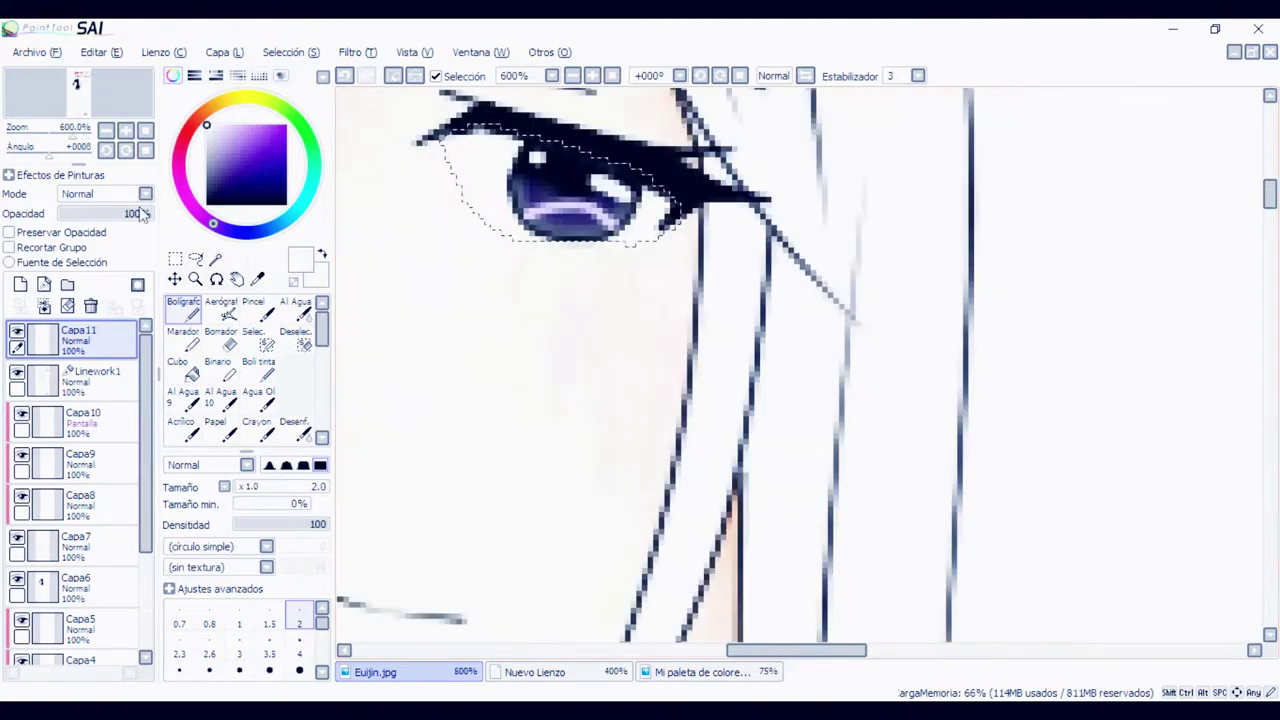
Set the opacity of layer Capa11 to 96%
{"action": "mouse_move", "coordinate": [141, 213]}
{"action": "left_mouse_down"}
{"action": "mouse_move", "coordinate": [111, 213]}
{"action": "mouse_move", "coordinate": [142, 224]}
{"action": "left_mouse_up"}
{"action": "scroll", "coordinate": [474, 382], "scroll_direction": "down", "scroll_amount": 4}
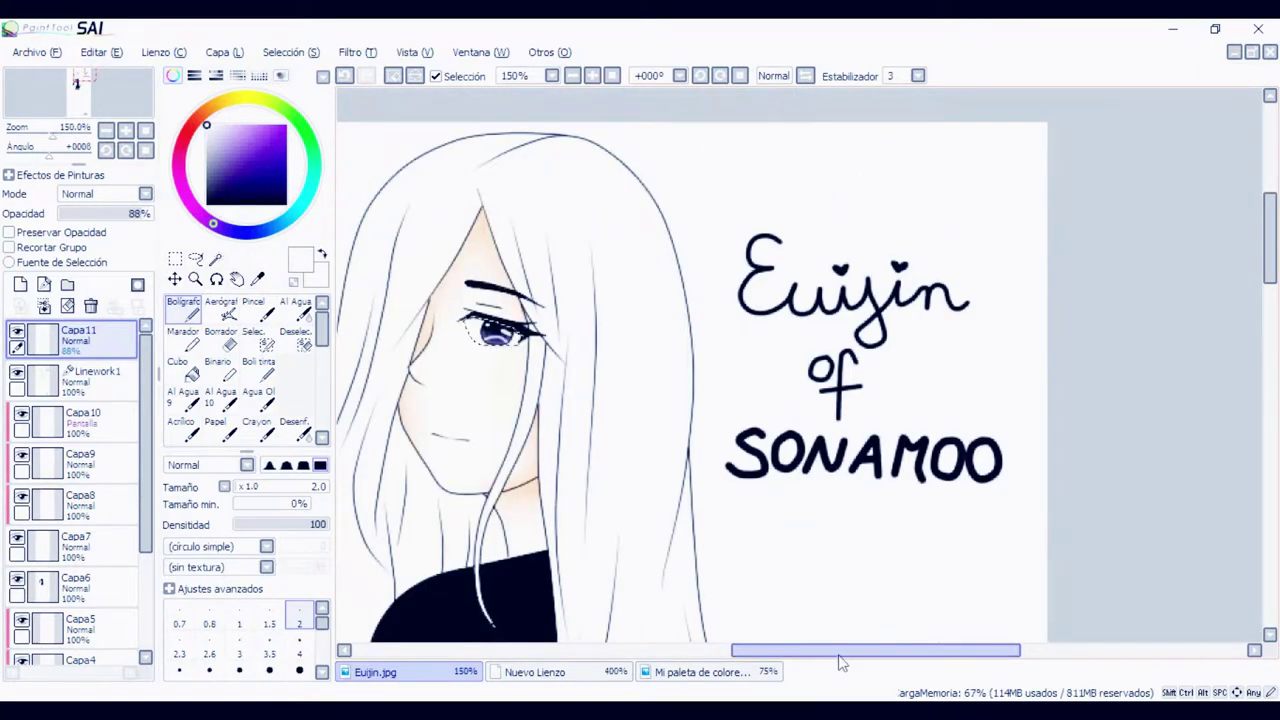
{"action": "left_click_drag", "start_coordinate": [838, 652], "coordinate": [760, 675]}
{"action": "scroll", "coordinate": [760, 354], "scroll_direction": "up", "scroll_amount": 6}
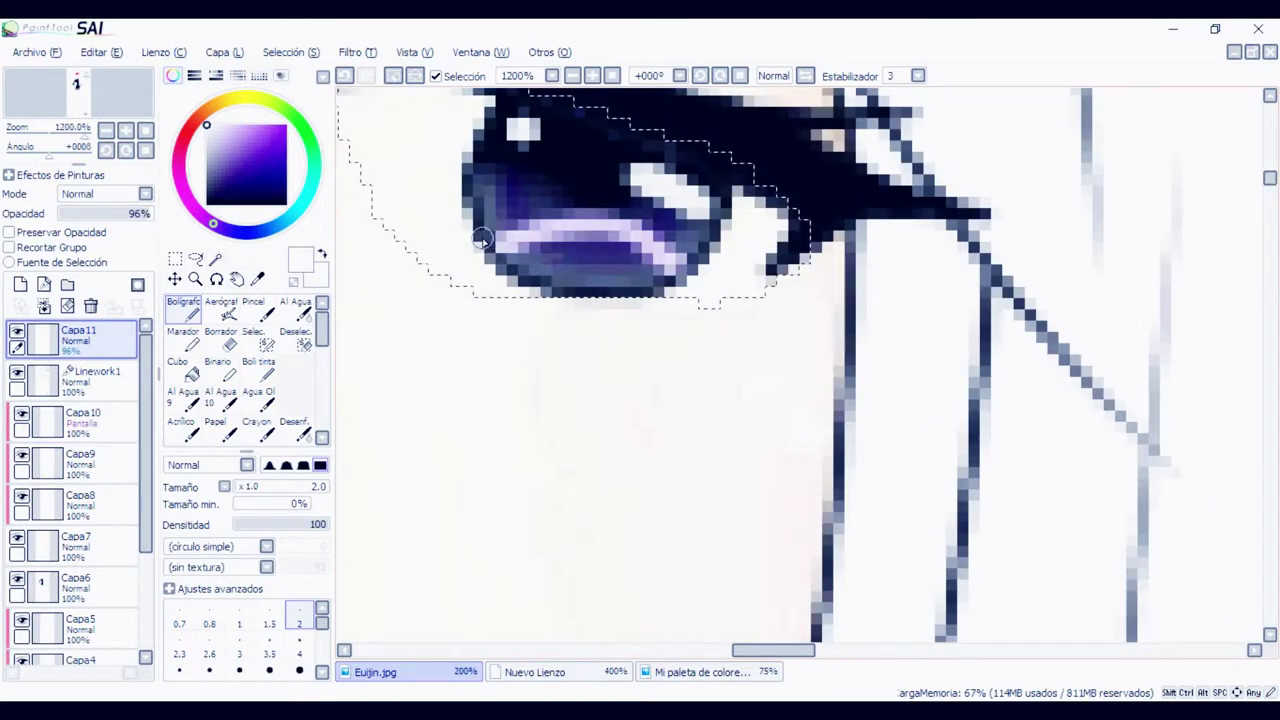
Clear the selection around the eye, add a clipped layer above Capa11, and choose the pen for it
{"action": "left_click", "coordinate": [296, 340]}
{"action": "left_click", "coordinate": [551, 177]}
{"action": "left_click", "coordinate": [20, 284]}
{"action": "left_click", "coordinate": [30, 249]}
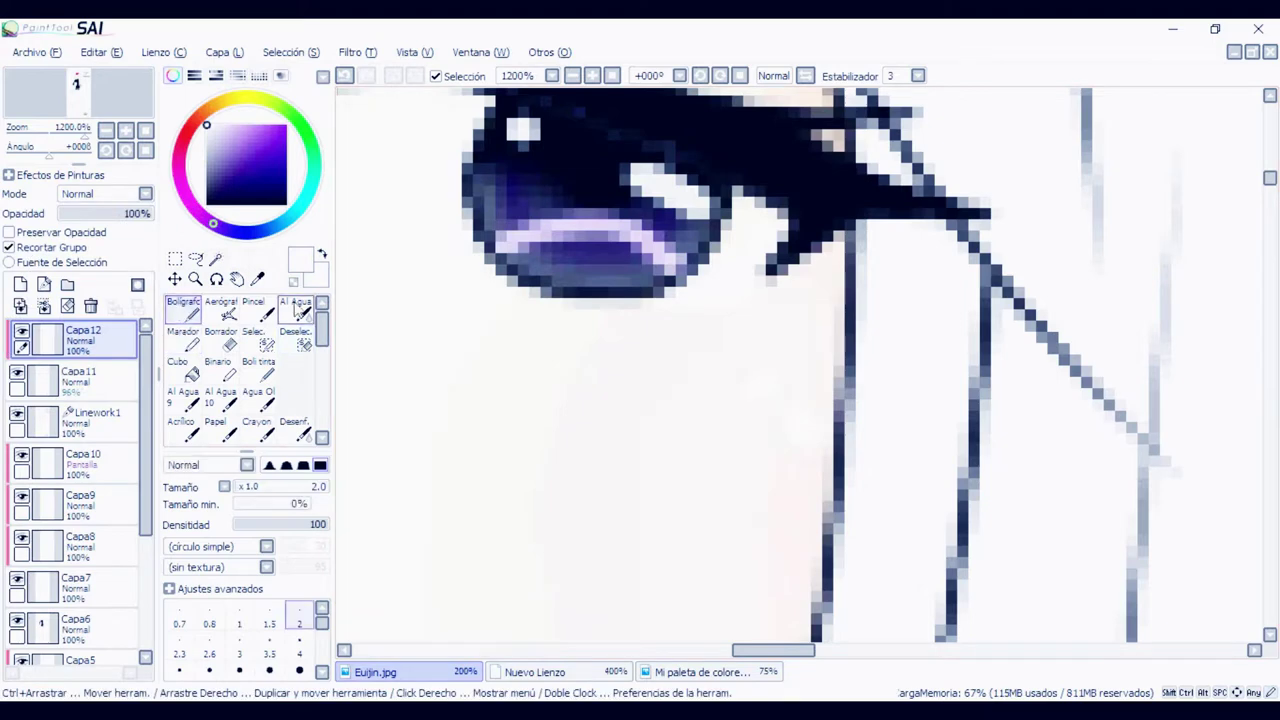
{"action": "key", "text": "n"}
{"action": "scroll", "coordinate": [800, 365], "scroll_direction": "up", "scroll_amount": 3}
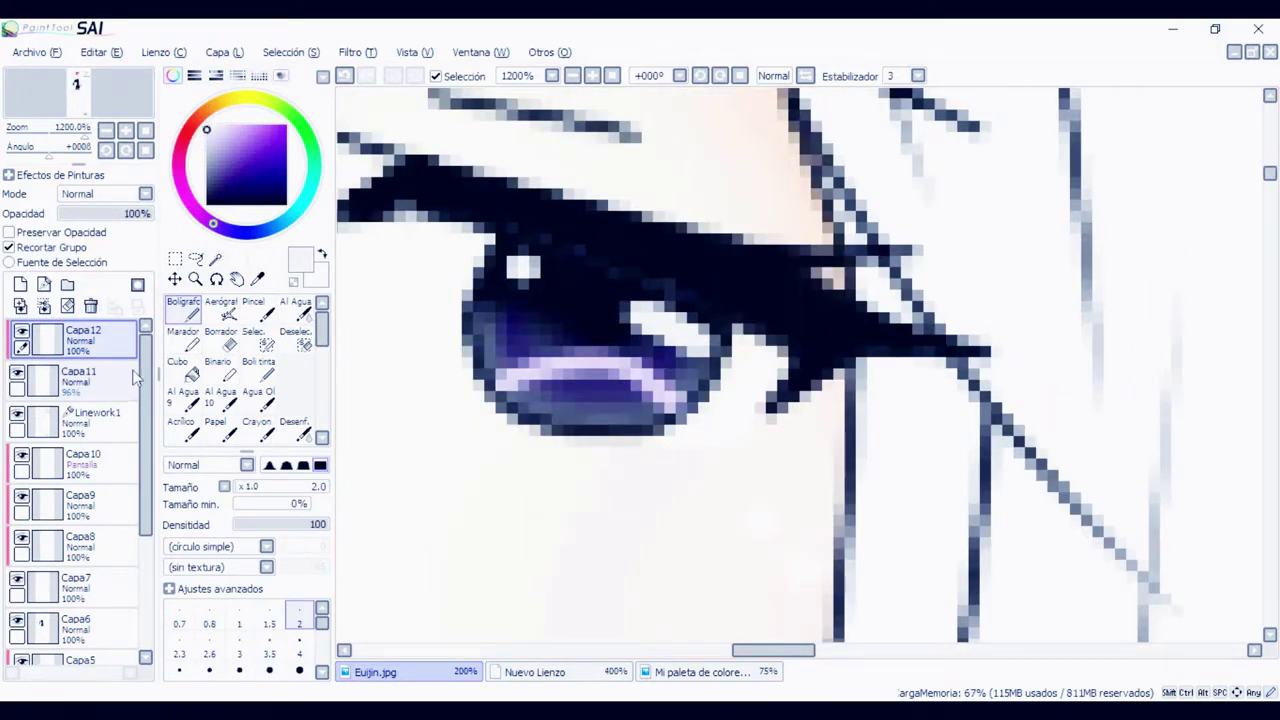
Undo the latest changes, including the added clipped layer and the cleared selection, to return to the eye selection on Capa11
{"action": "key", "text": "ctrl+z"}
{"action": "key", "text": "ctrl+z"}
{"action": "key", "text": "ctrl+z"}
{"action": "left_click_drag", "start_coordinate": [386, 230], "coordinate": [484, 220]}
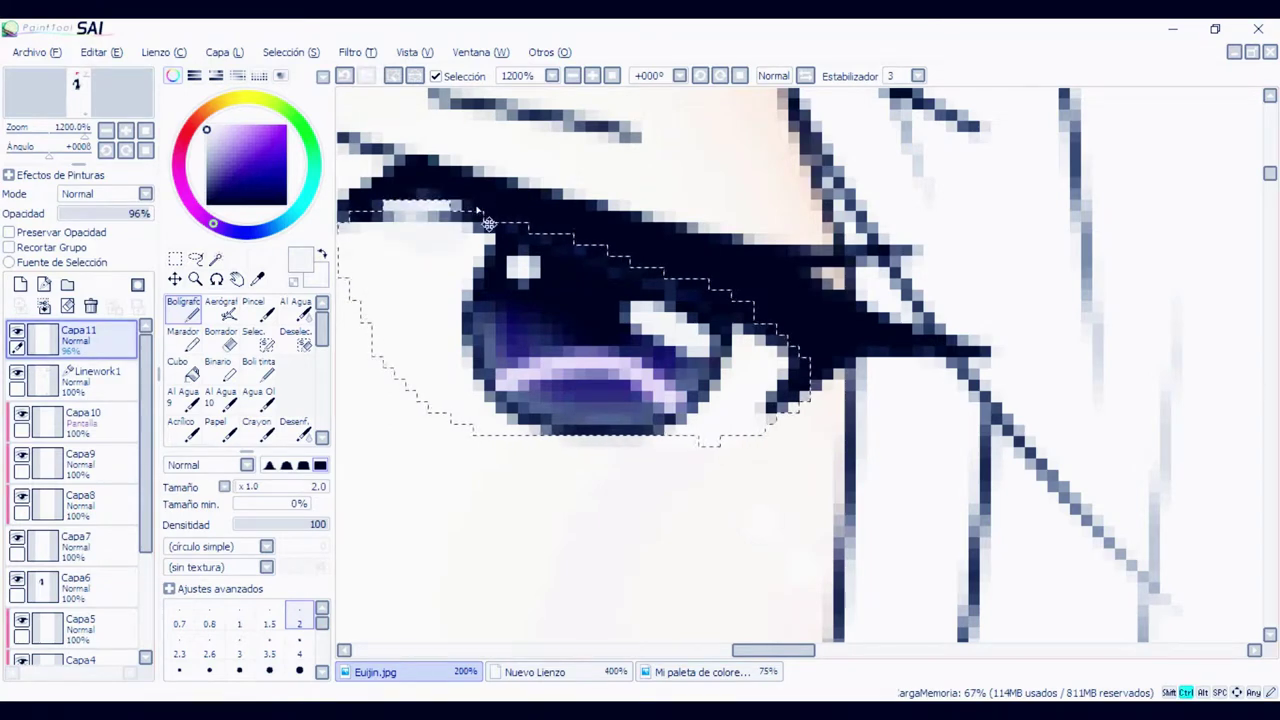
{"action": "key", "text": "ctrl+z"}
{"action": "key", "text": "ctrl+z"}
Touch up the upper lash line and the outer eye corner in black inside the selection, and clear the selection
{"action": "left_click_drag", "start_coordinate": [434, 278], "coordinate": [463, 334]}
{"action": "scroll", "coordinate": [463, 334], "scroll_direction": "up", "scroll_amount": 1}
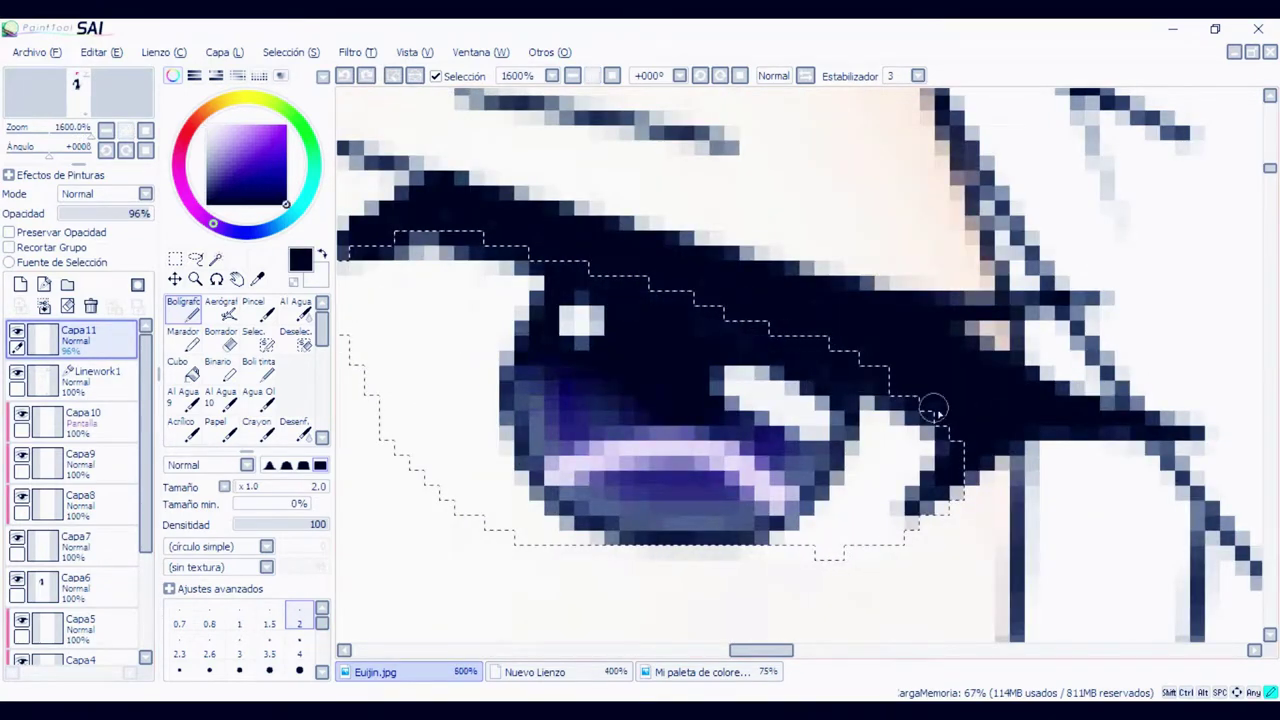
{"action": "left_click_drag", "start_coordinate": [933, 408], "coordinate": [956, 460]}
{"action": "mouse_move", "coordinate": [449, 231]}
{"action": "left_mouse_down"}
{"action": "mouse_move", "coordinate": [606, 298]}
{"action": "mouse_move", "coordinate": [694, 309]}
{"action": "left_mouse_up"}
{"action": "scroll", "coordinate": [949, 365], "scroll_direction": "down", "scroll_amount": 3}
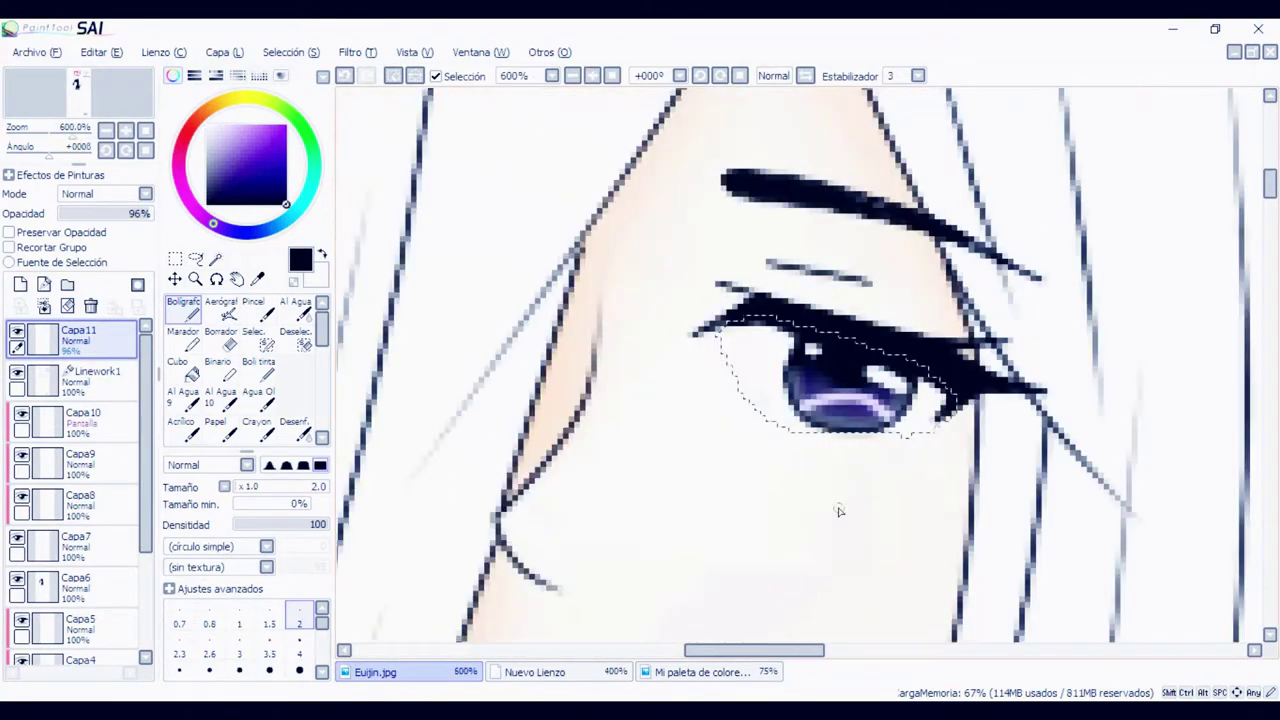
{"action": "key", "text": "ctrl+z"}
{"action": "key", "text": "d"}
{"action": "key", "text": "ctrl+d"}
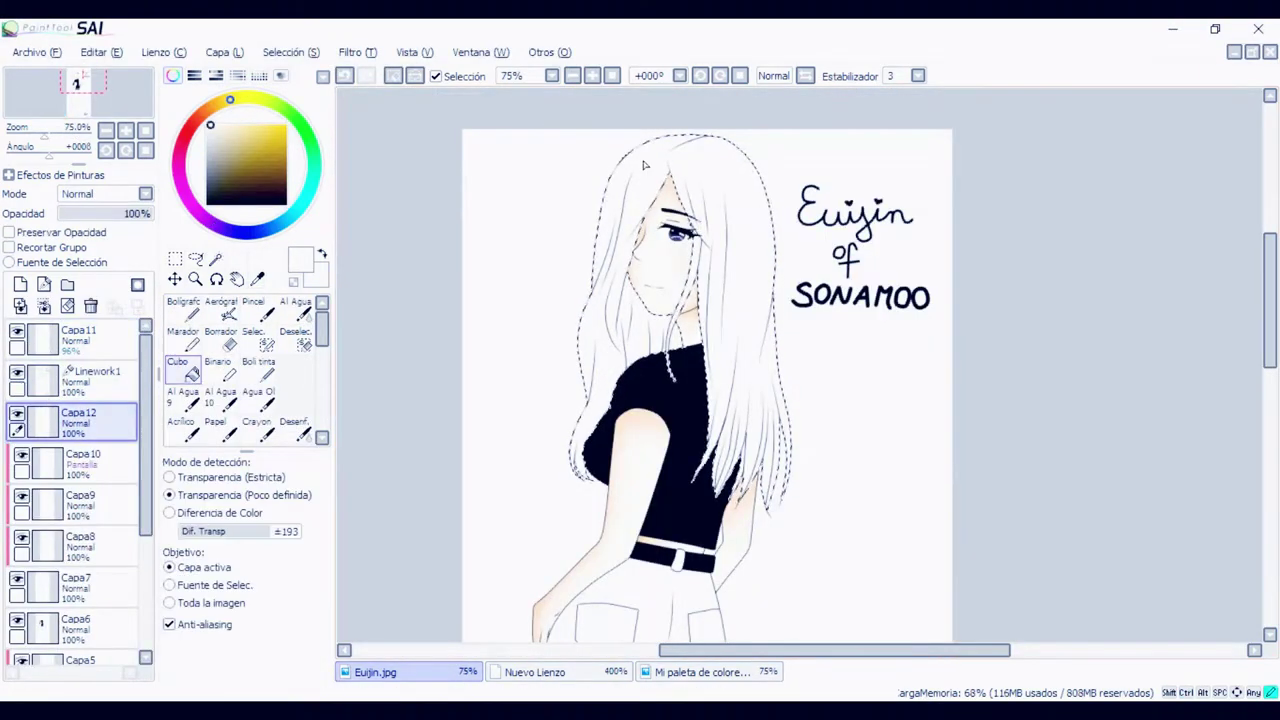
Fill the selected hair on layer Capa12 with a pale cream yellow
{"action": "left_click", "coordinate": [645, 165]}
{"action": "left_click", "coordinate": [242, 98]}
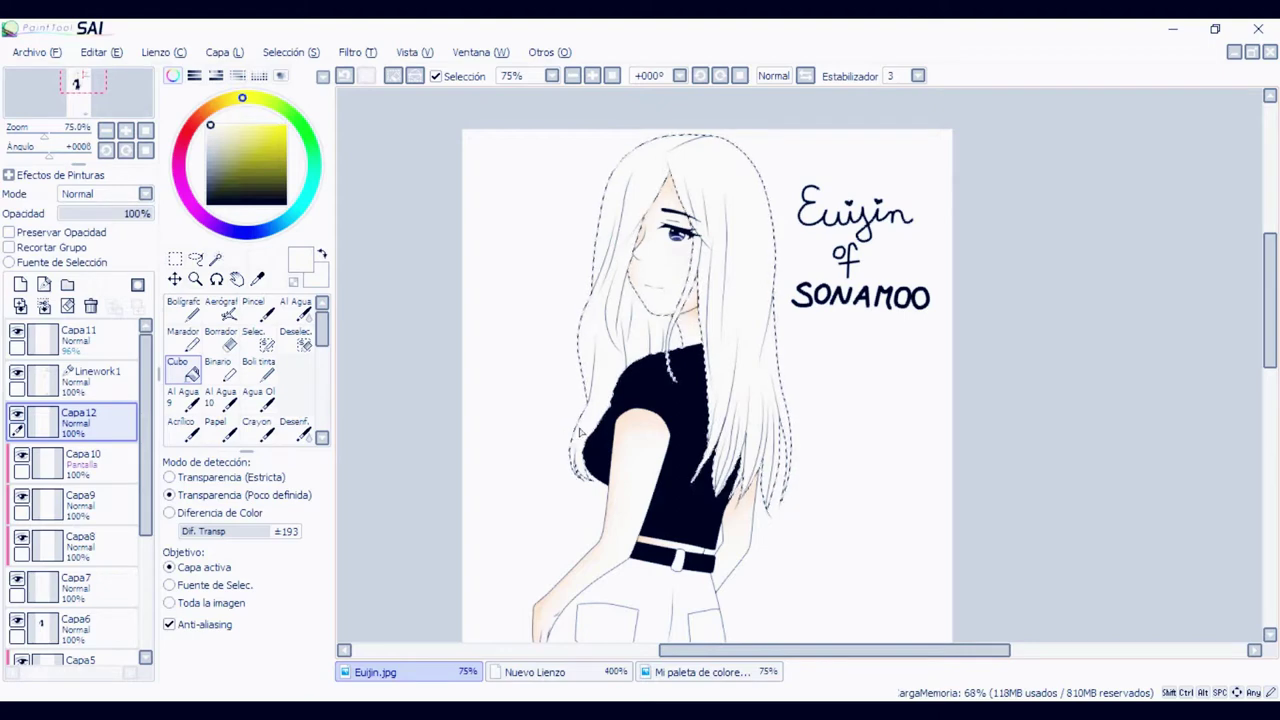
{"action": "left_click", "coordinate": [218, 125]}
{"action": "left_click", "coordinate": [612, 290]}
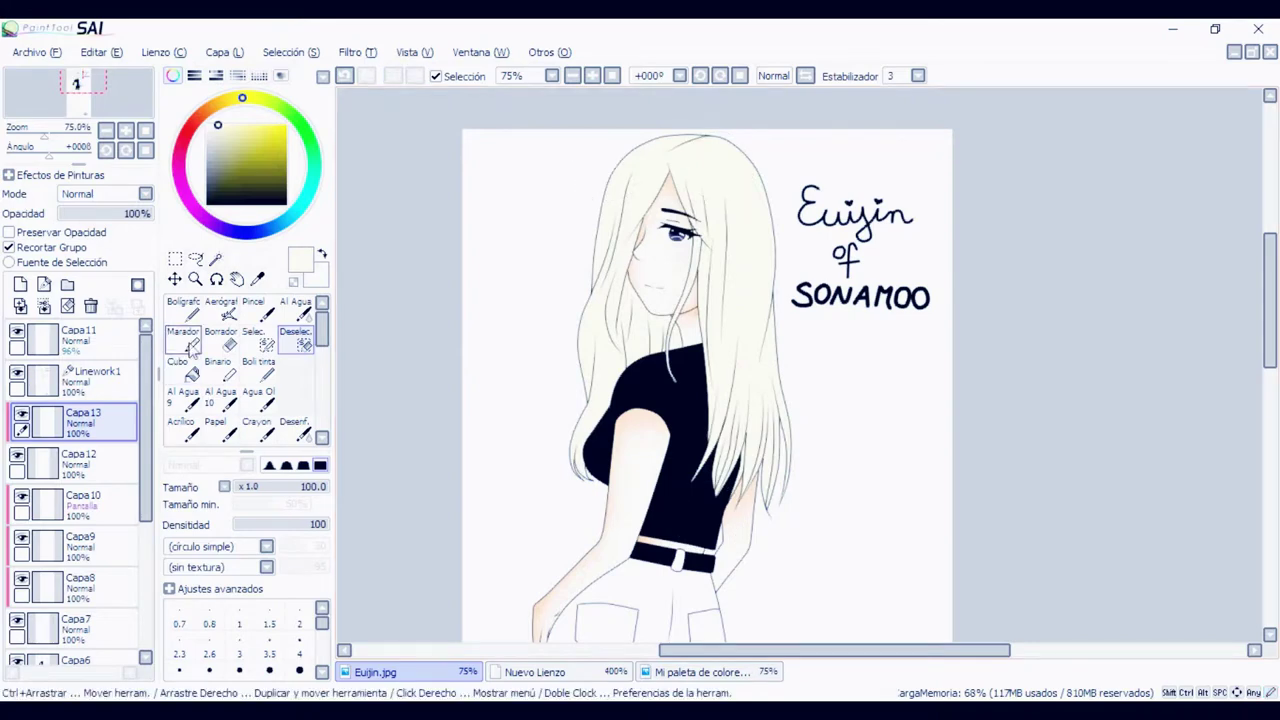
Paint the hair under the chin and behind the neck in light yellow on clipped layer Capa13, using the pen at size 15
{"action": "left_click", "coordinate": [183, 308]}
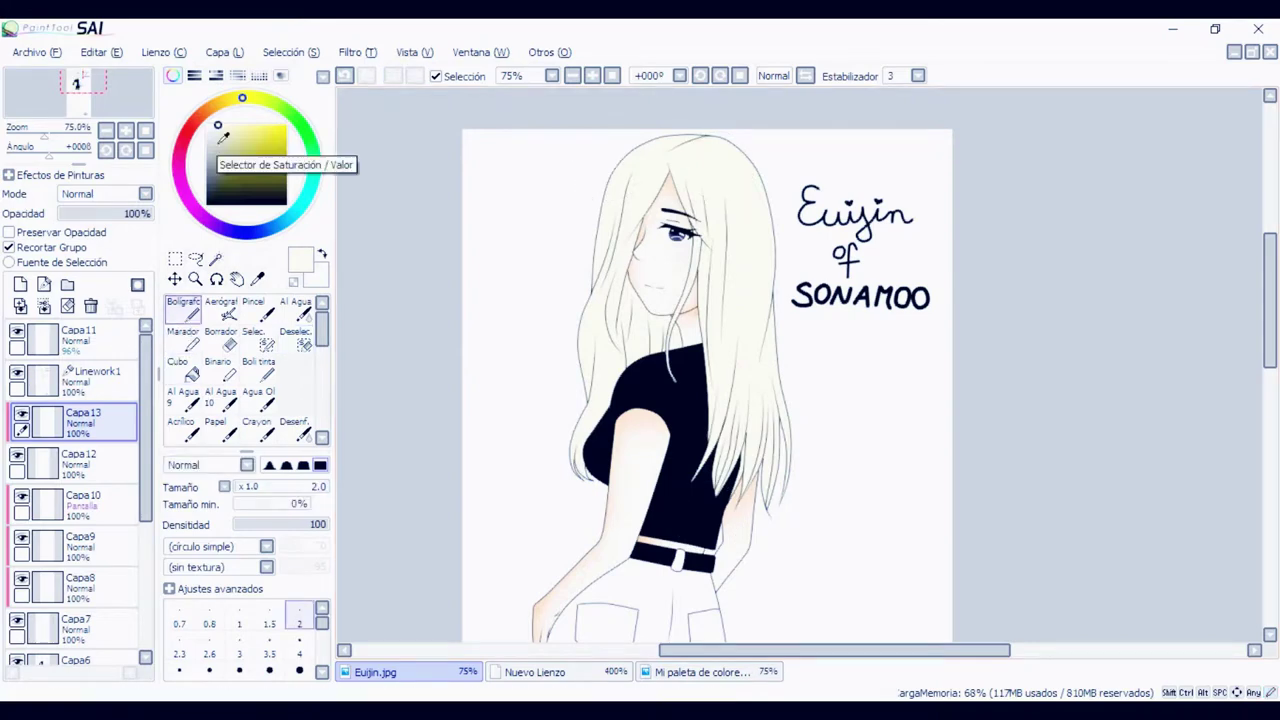
{"action": "left_click", "coordinate": [229, 134]}
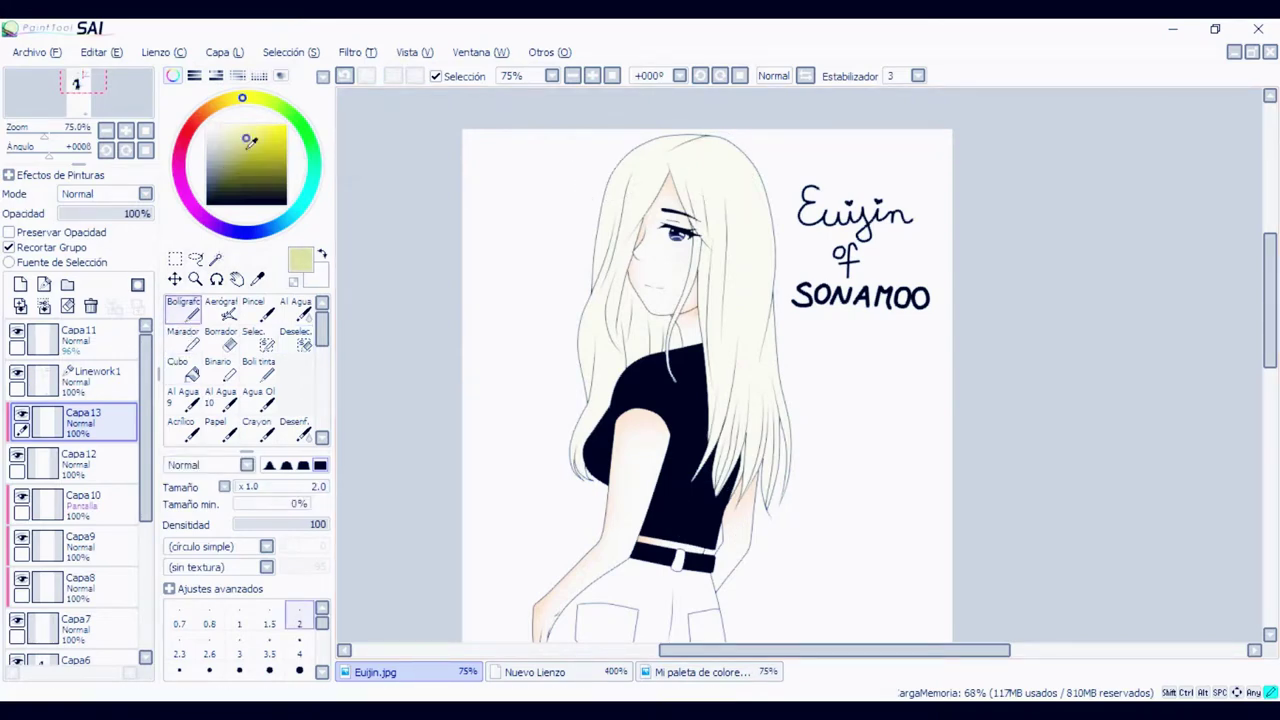
{"action": "left_click_drag", "start_coordinate": [247, 147], "coordinate": [238, 134]}
{"action": "scroll", "coordinate": [654, 247], "scroll_direction": "up", "scroll_amount": 5}
{"action": "left_click", "coordinate": [246, 487]}
{"action": "scroll", "coordinate": [757, 384], "scroll_direction": "down", "scroll_amount": 3}
{"action": "scroll", "coordinate": [763, 335], "scroll_direction": "up", "scroll_amount": 2}
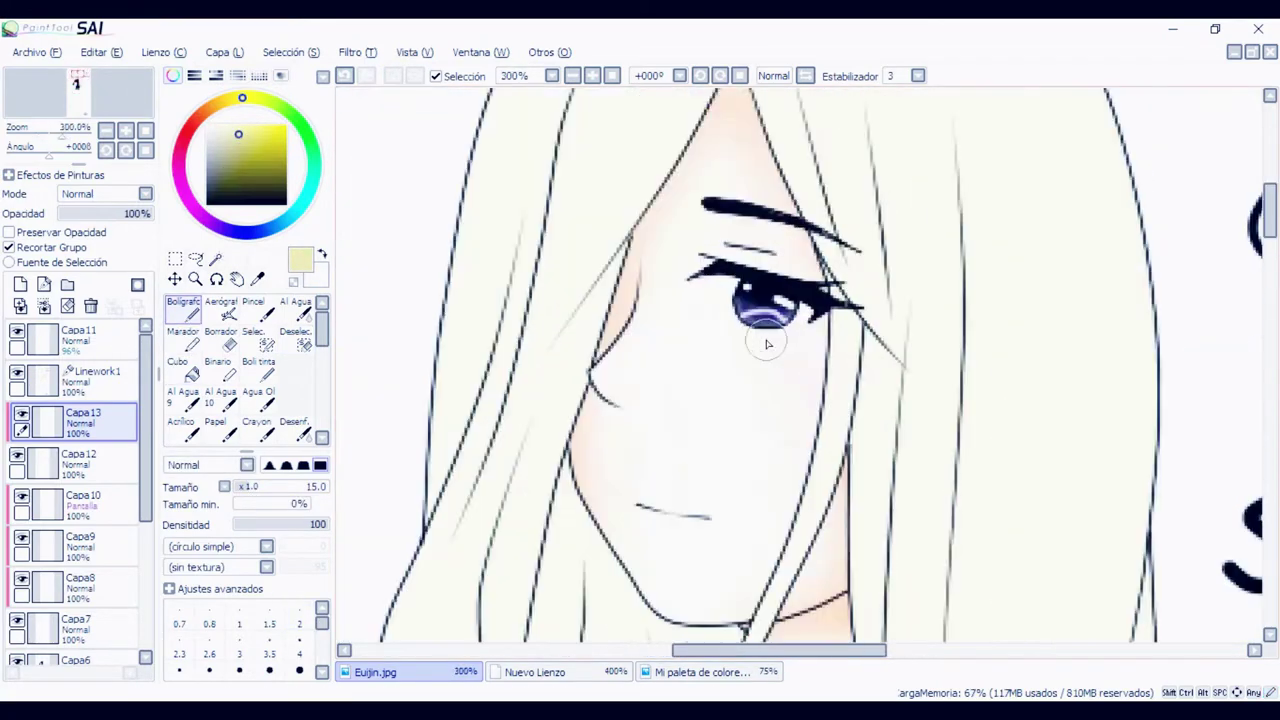
{"action": "key", "text": "ctrl+z"}
{"action": "scroll", "coordinate": [797, 178], "scroll_direction": "down", "scroll_amount": 2}
{"action": "mouse_move", "coordinate": [1274, 253]}
{"action": "left_mouse_down"}
{"action": "mouse_move", "coordinate": [1274, 240]}
{"action": "mouse_move", "coordinate": [1272, 252]}
{"action": "left_mouse_up"}
{"action": "scroll", "coordinate": [765, 480], "scroll_direction": "up", "scroll_amount": 1}
{"action": "scroll", "coordinate": [757, 523], "scroll_direction": "up", "scroll_amount": 2}
{"action": "mouse_move", "coordinate": [841, 357]}
{"action": "left_mouse_down"}
{"action": "mouse_move", "coordinate": [795, 520]}
{"action": "mouse_move", "coordinate": [835, 491]}
{"action": "left_mouse_up"}
{"action": "left_click_drag", "start_coordinate": [748, 300], "coordinate": [746, 374]}
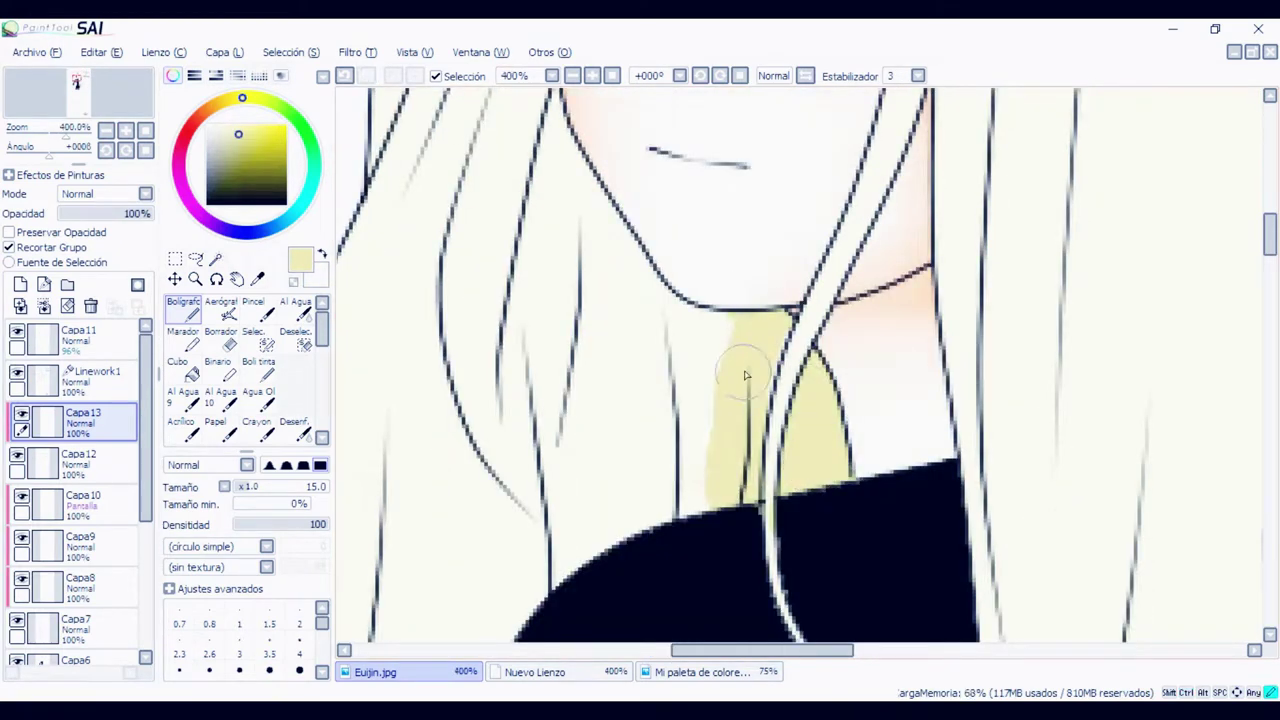
{"action": "left_click_drag", "start_coordinate": [697, 318], "coordinate": [668, 552]}
Extend the light yellow shading over the back hair beside the jaw and down along the shoulder
{"action": "scroll", "coordinate": [677, 425], "scroll_direction": "down", "scroll_amount": 1}
{"action": "mouse_move", "coordinate": [590, 174]}
{"action": "left_mouse_down"}
{"action": "mouse_move", "coordinate": [603, 212]}
{"action": "mouse_move", "coordinate": [571, 282]}
{"action": "mouse_move", "coordinate": [549, 476]}
{"action": "left_mouse_up"}
{"action": "key", "text": "ctrl+z"}
{"action": "left_click_drag", "start_coordinate": [602, 245], "coordinate": [578, 525]}
{"action": "mouse_move", "coordinate": [625, 265]}
{"action": "left_mouse_down"}
{"action": "mouse_move", "coordinate": [622, 502]}
{"action": "mouse_move", "coordinate": [520, 630]}
{"action": "left_mouse_up"}
{"action": "scroll", "coordinate": [599, 425], "scroll_direction": "down", "scroll_amount": 2}
{"action": "scroll", "coordinate": [560, 262], "scroll_direction": "up", "scroll_amount": 1}
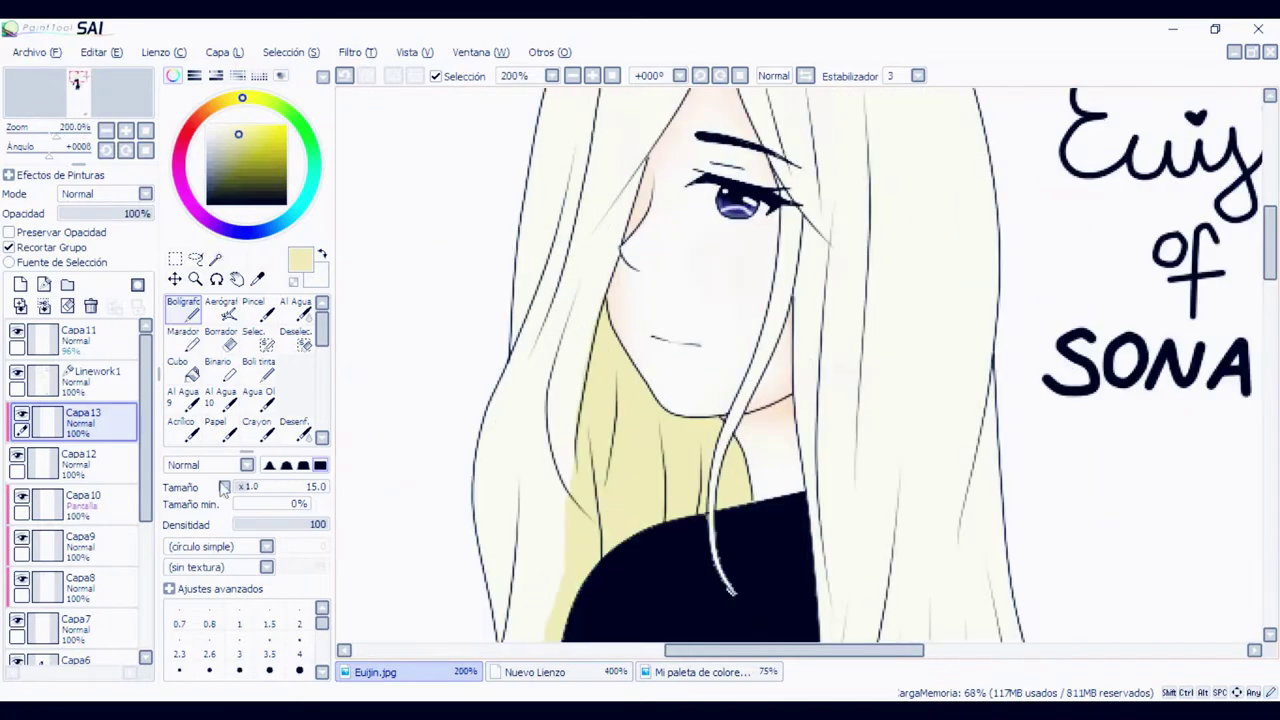
Shade the strands beside the nose and cheek in light yellow with the pen at size 8
{"action": "mouse_move", "coordinate": [540, 421]}
{"action": "left_mouse_down"}
{"action": "mouse_move", "coordinate": [555, 579]}
{"action": "mouse_move", "coordinate": [542, 439]}
{"action": "mouse_move", "coordinate": [570, 545]}
{"action": "left_mouse_up"}
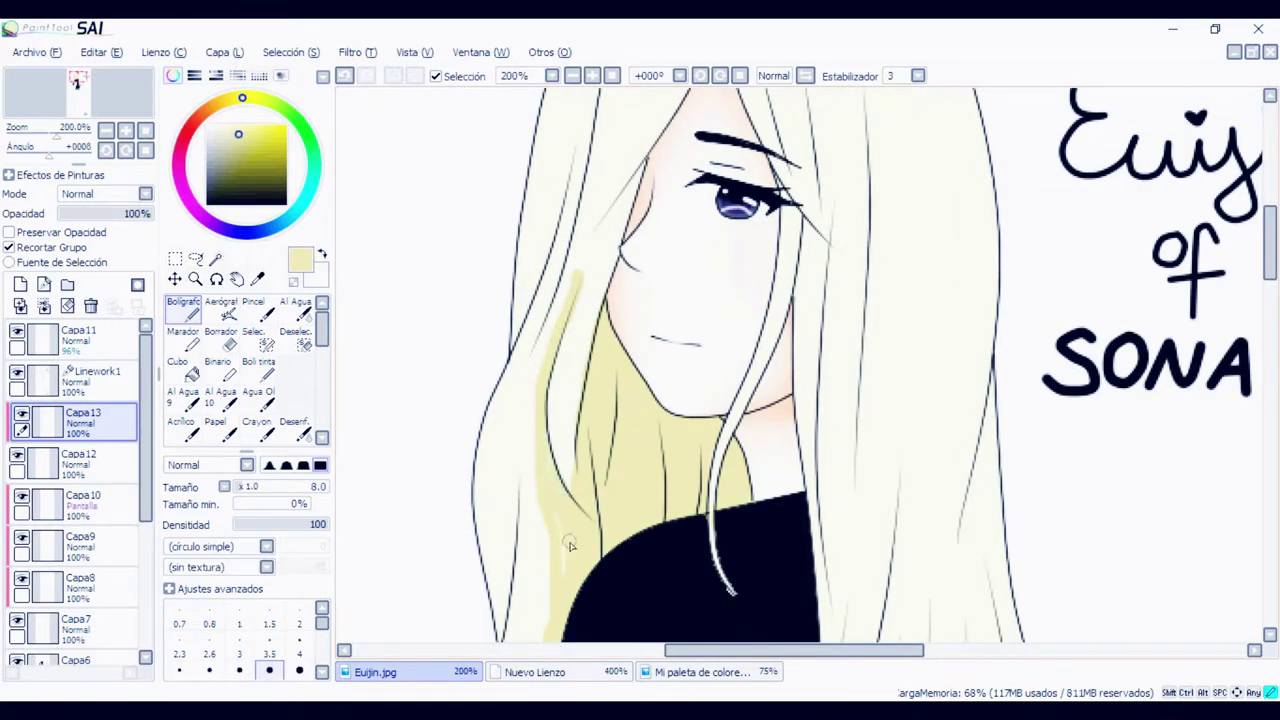
{"action": "left_click_drag", "start_coordinate": [644, 170], "coordinate": [575, 225]}
{"action": "key", "text": "ctrl+z"}
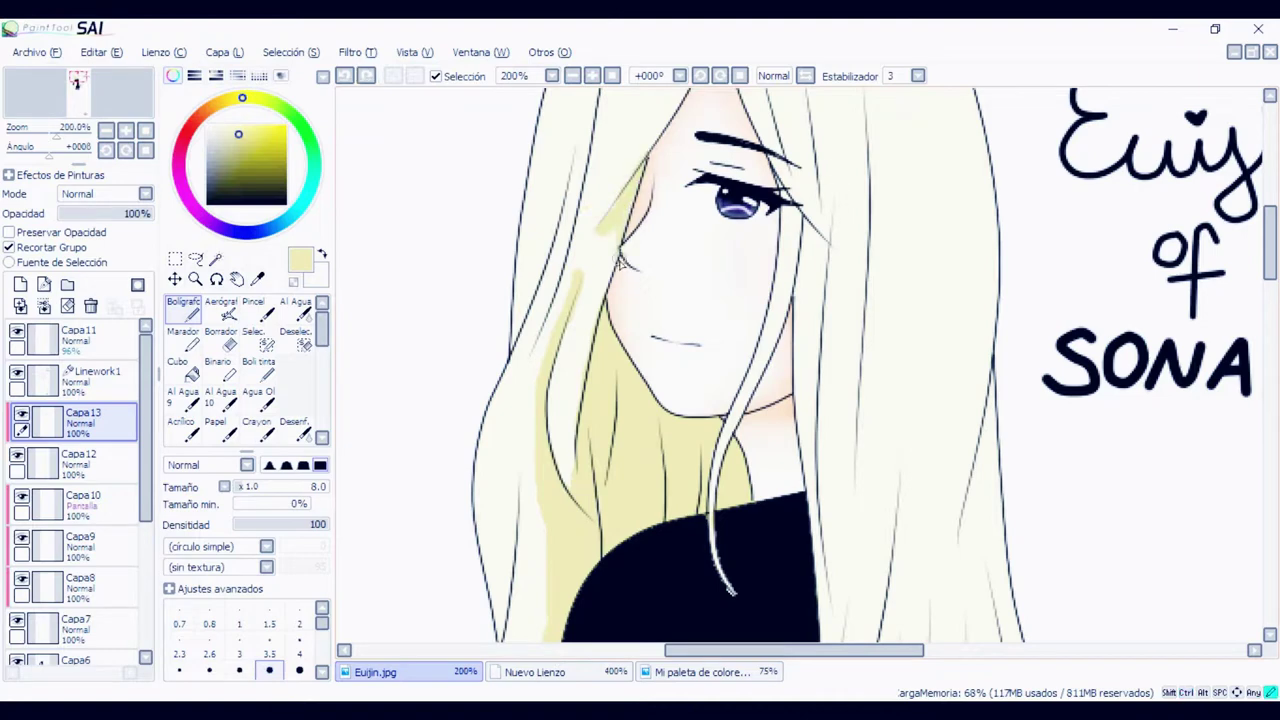
{"action": "scroll", "coordinate": [733, 355], "scroll_direction": "down", "scroll_amount": 2}
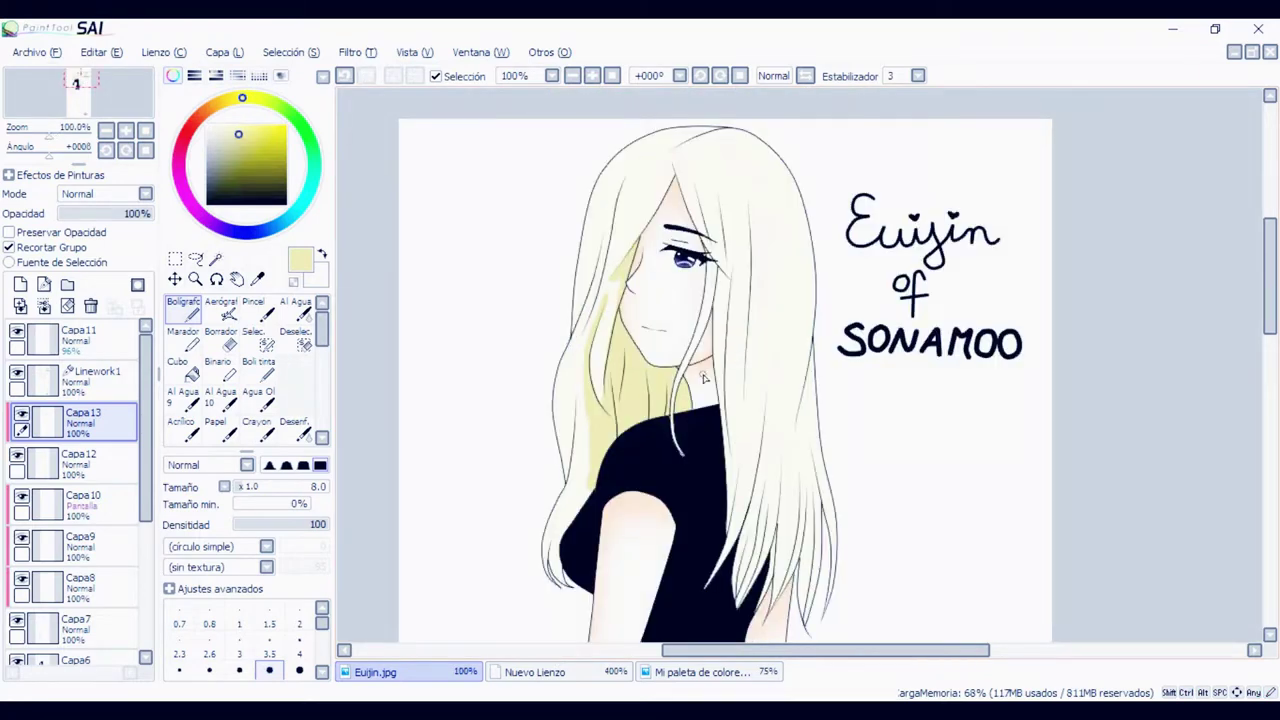
{"action": "scroll", "coordinate": [766, 151], "scroll_direction": "up", "scroll_amount": 3}
{"action": "mouse_move", "coordinate": [590, 210]}
{"action": "left_mouse_down"}
{"action": "mouse_move", "coordinate": [790, 135]}
{"action": "mouse_move", "coordinate": [543, 157]}
{"action": "mouse_move", "coordinate": [594, 170]}
{"action": "mouse_move", "coordinate": [533, 263]}
{"action": "mouse_move", "coordinate": [607, 338]}
{"action": "left_mouse_up"}
{"action": "left_click_drag", "start_coordinate": [607, 289], "coordinate": [436, 616]}
Shade the crown, the parting and the front strands falling beside the eye and over the shoulder in light yellow
{"action": "scroll", "coordinate": [693, 323], "scroll_direction": "down", "scroll_amount": 2}
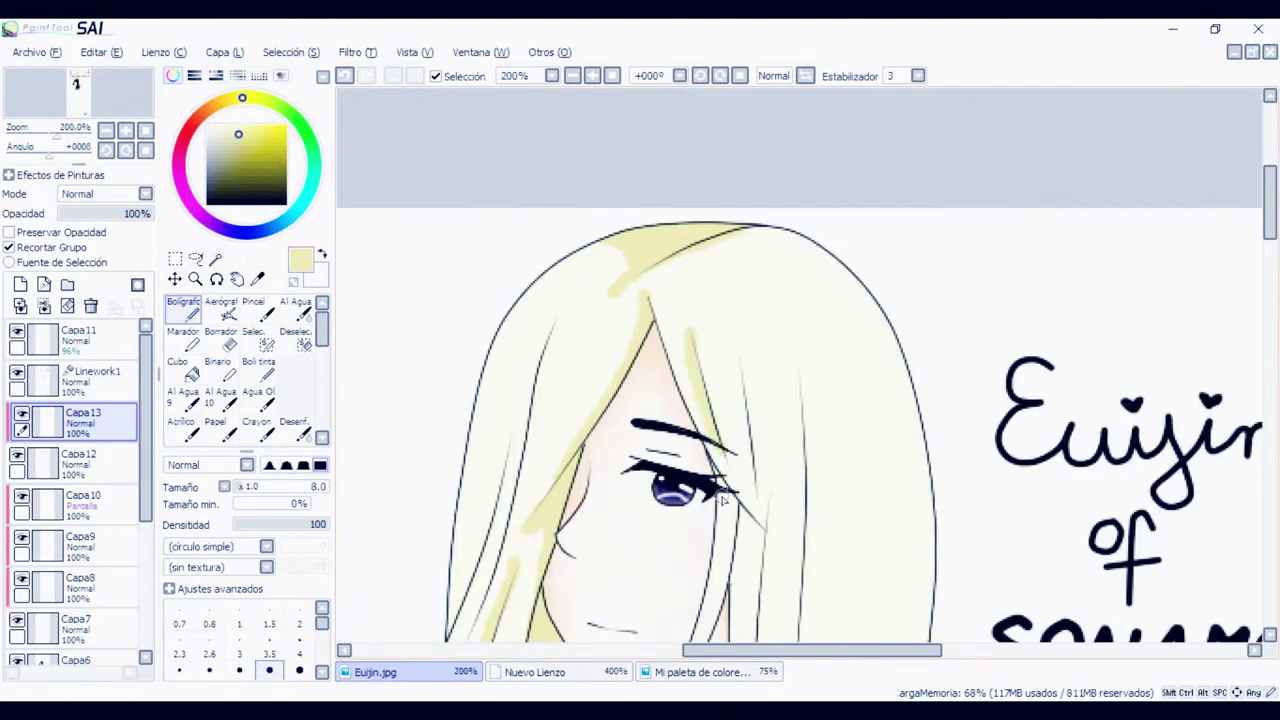
{"action": "left_click_drag", "start_coordinate": [737, 343], "coordinate": [762, 518]}
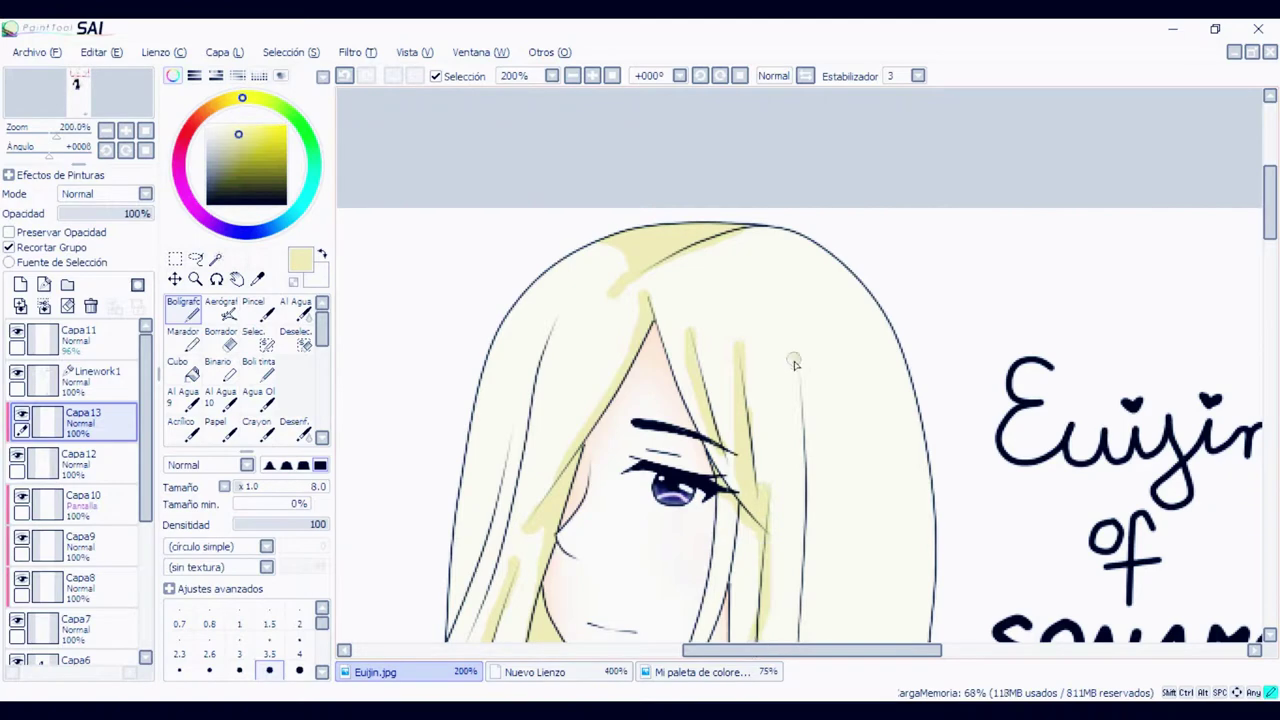
{"action": "left_click_drag", "start_coordinate": [789, 358], "coordinate": [806, 640]}
{"action": "scroll", "coordinate": [714, 213], "scroll_direction": "down", "scroll_amount": 3}
{"action": "left_click_drag", "start_coordinate": [720, 176], "coordinate": [756, 322]}
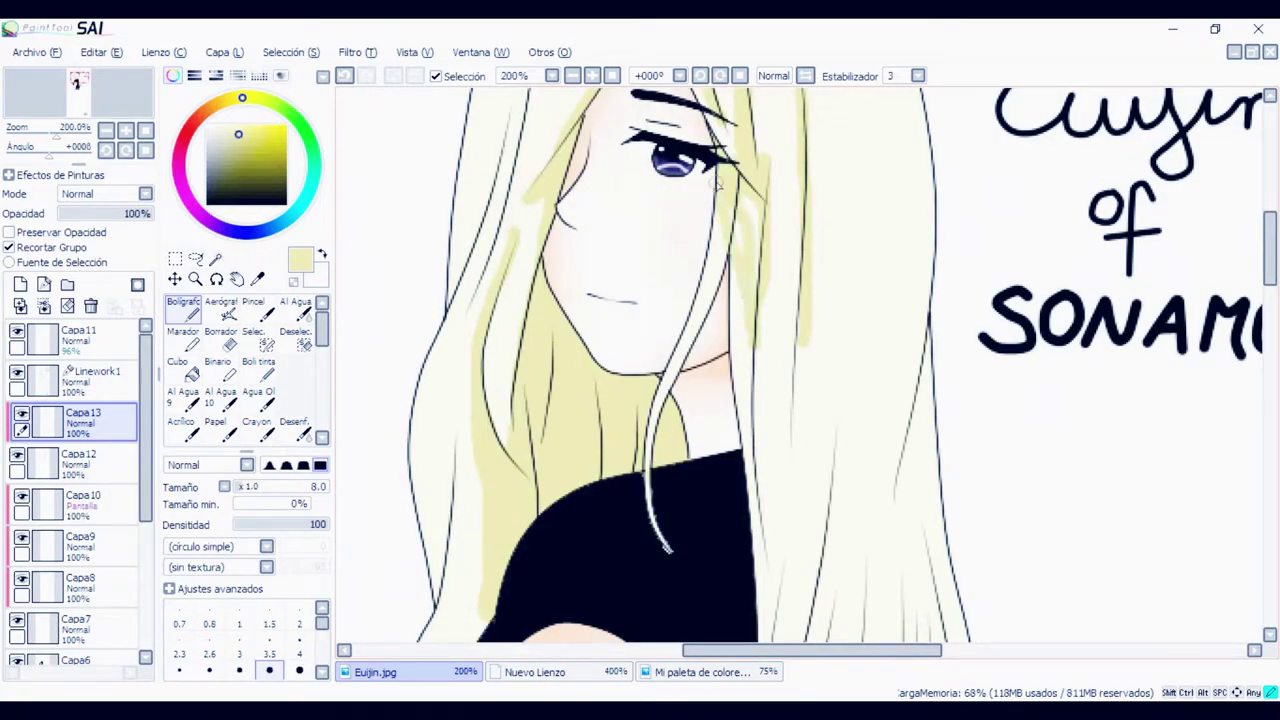
{"action": "left_click_drag", "start_coordinate": [749, 385], "coordinate": [772, 575]}
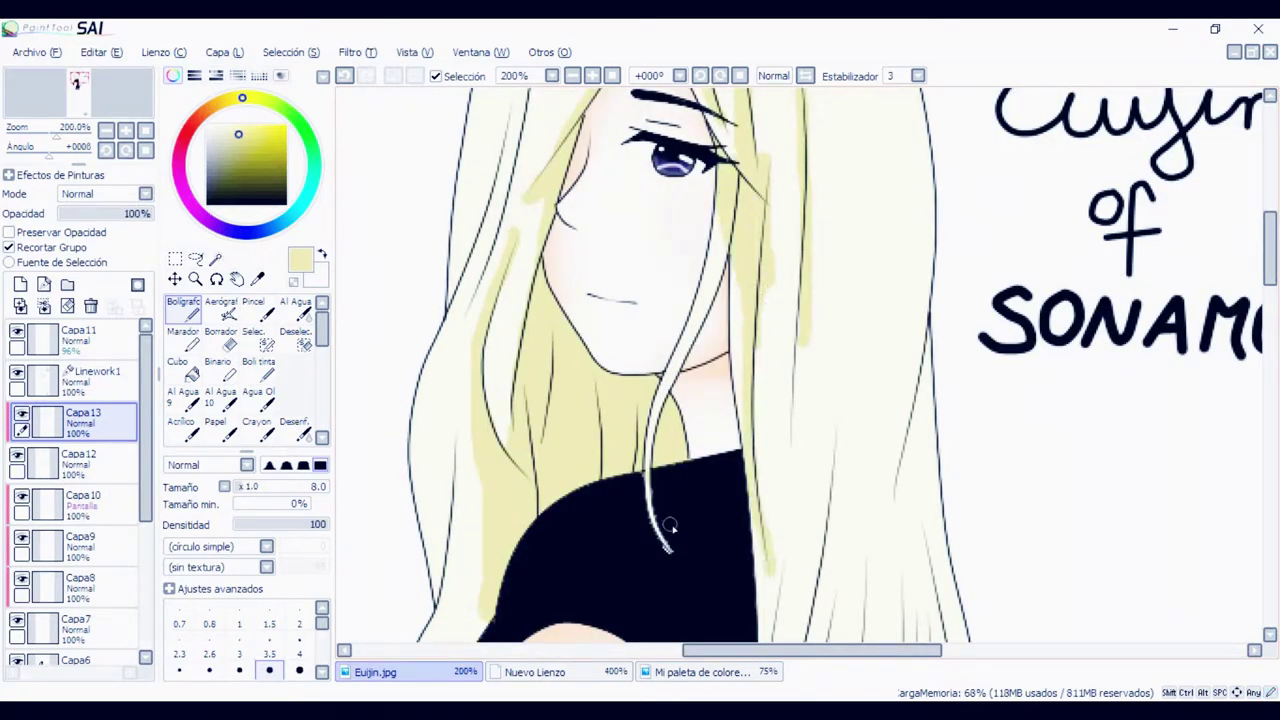
{"action": "key", "text": "ctrl+z"}
Shade the outer strands and the hair ends on both sides in light yellow with the pen at size 19
{"action": "scroll", "coordinate": [851, 262], "scroll_direction": "down", "scroll_amount": 2}
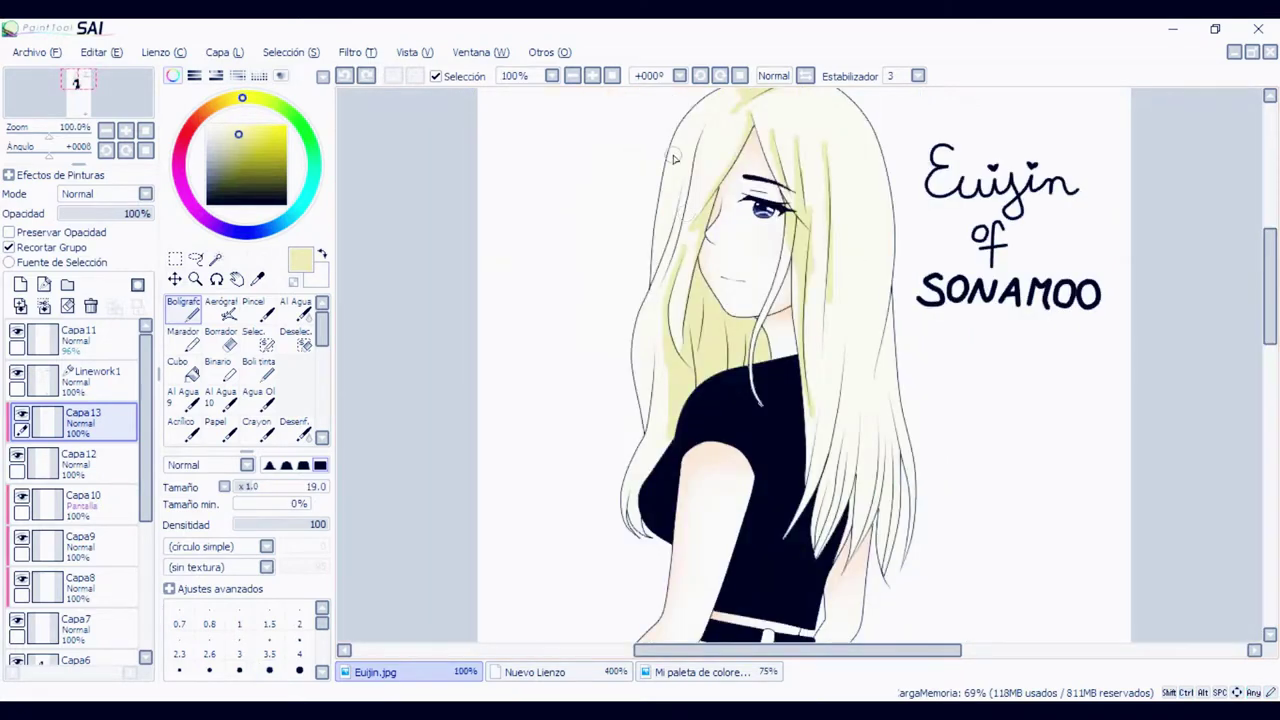
{"action": "left_click_drag", "start_coordinate": [678, 170], "coordinate": [638, 278]}
{"action": "left_click_drag", "start_coordinate": [648, 374], "coordinate": [634, 530]}
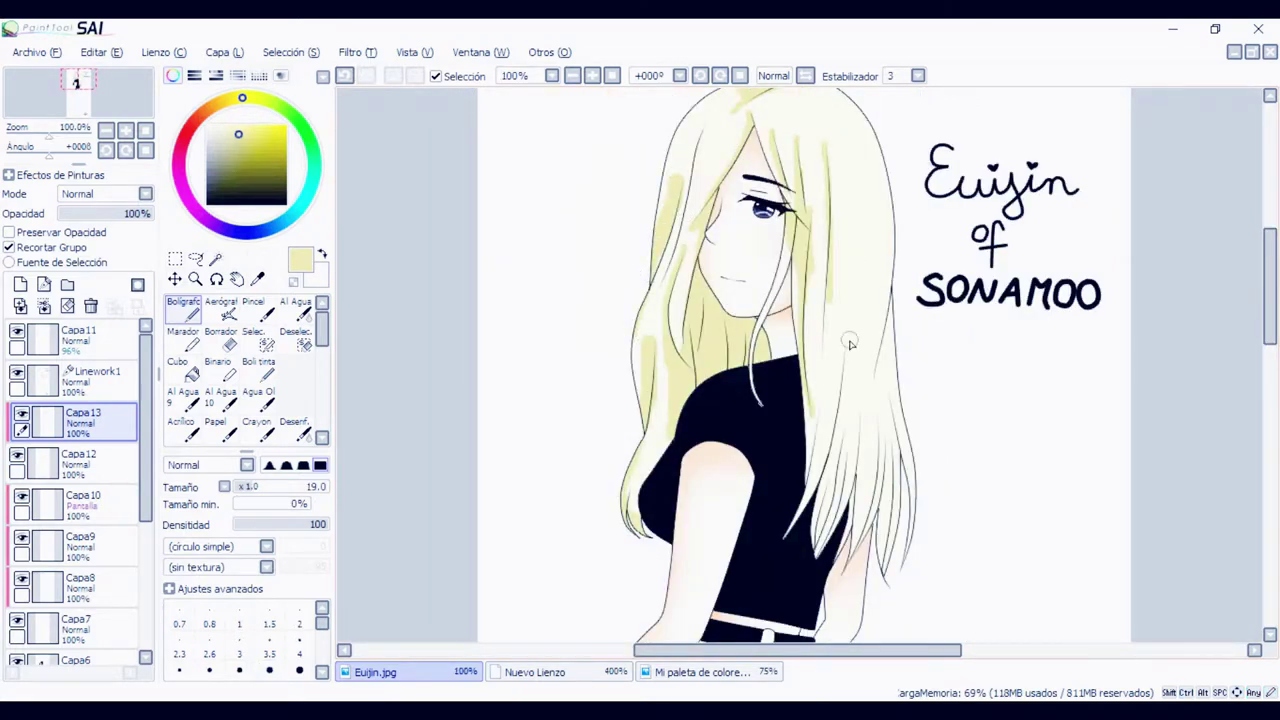
{"action": "left_click_drag", "start_coordinate": [850, 342], "coordinate": [784, 536]}
{"action": "left_click_drag", "start_coordinate": [885, 400], "coordinate": [901, 500]}
{"action": "mouse_move", "coordinate": [876, 425]}
{"action": "left_mouse_down"}
{"action": "mouse_move", "coordinate": [852, 530]}
{"action": "mouse_move", "coordinate": [836, 508]}
{"action": "left_mouse_up"}
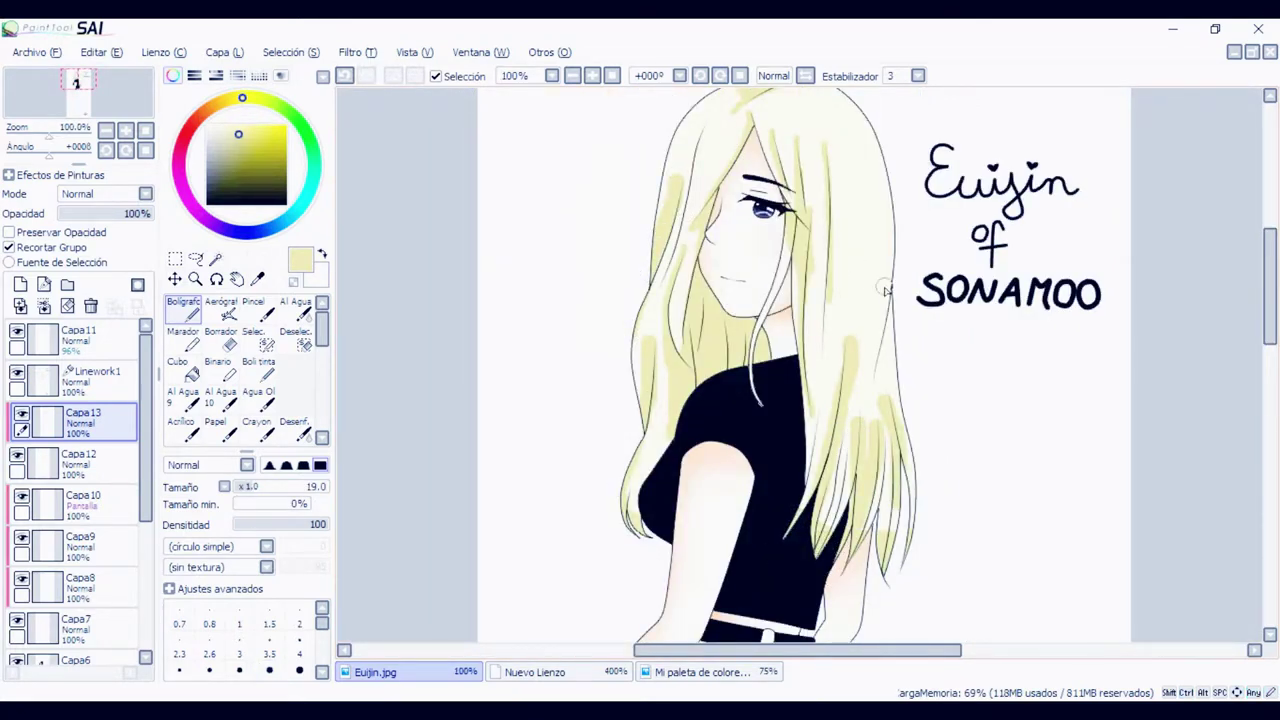
{"action": "left_click_drag", "start_coordinate": [885, 290], "coordinate": [902, 380]}
Blend the edges of the hair shading around the shoulder with the blur brush at size 29
{"action": "left_click", "coordinate": [296, 431]}
{"action": "scroll", "coordinate": [574, 411], "scroll_direction": "up", "scroll_amount": 2}
{"action": "left_click_drag", "start_coordinate": [269, 487], "coordinate": [261, 487]}
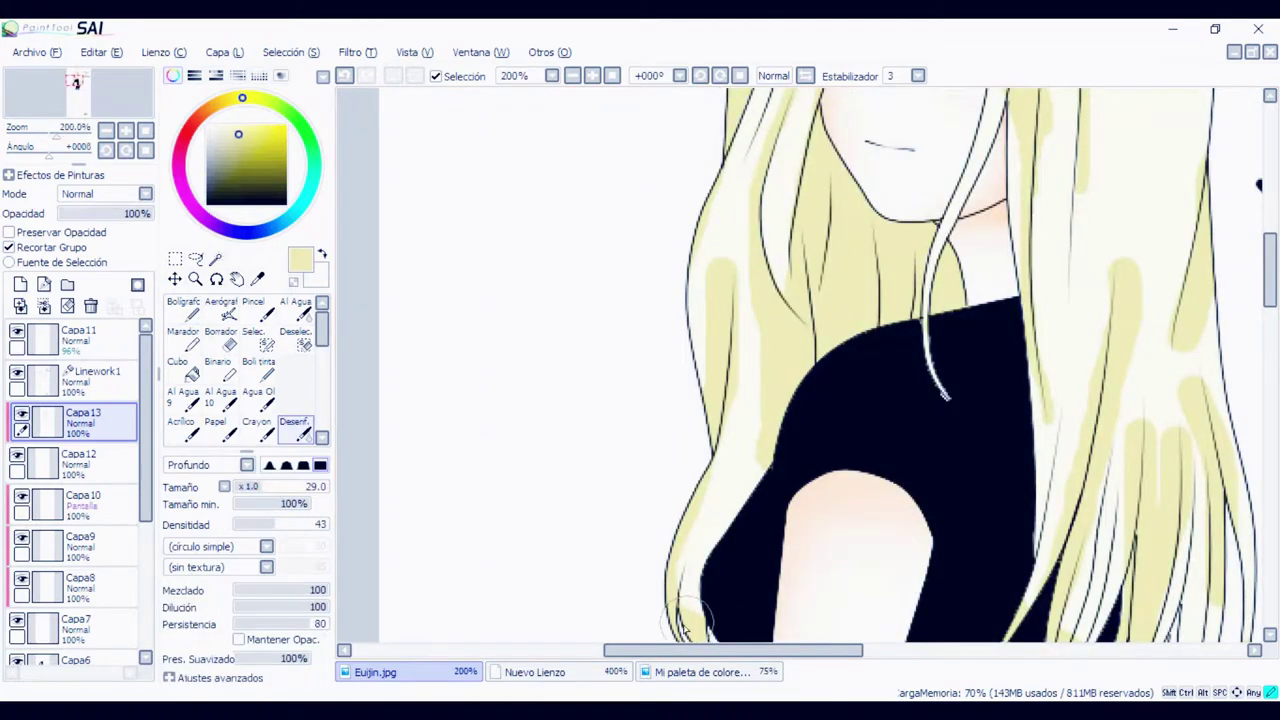
{"action": "scroll", "coordinate": [718, 251], "scroll_direction": "down", "scroll_amount": 2}
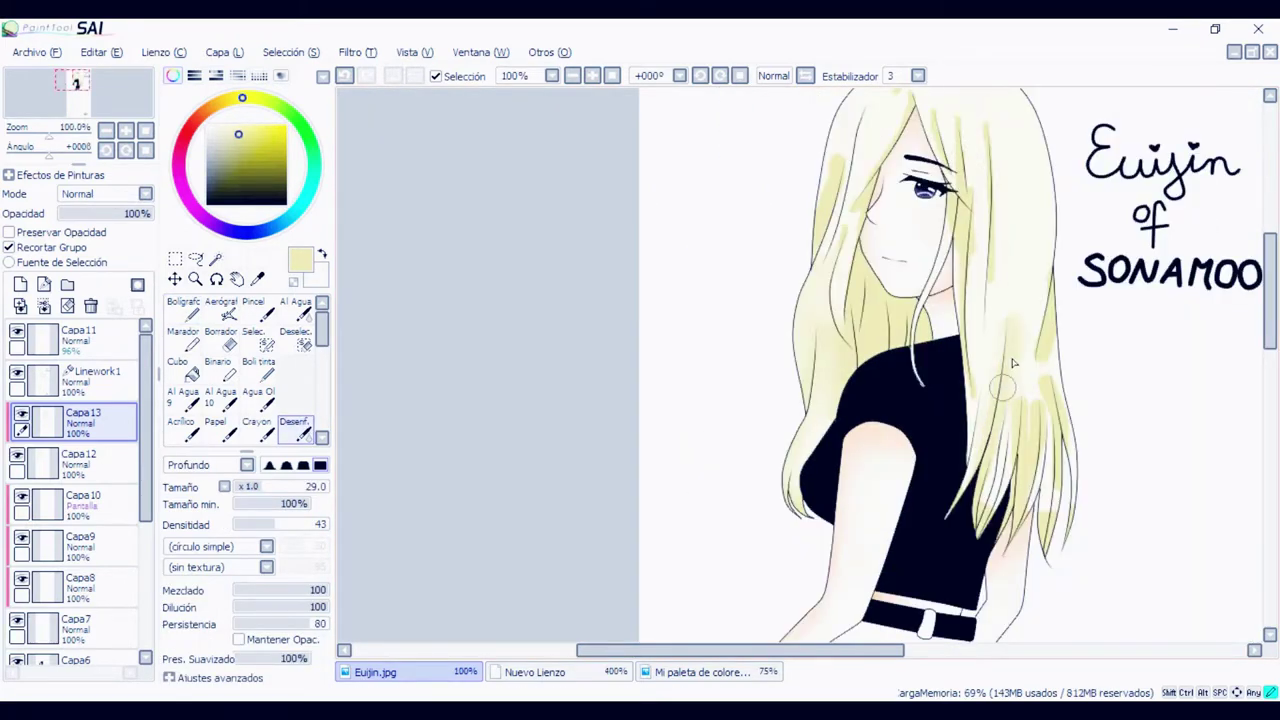
Blend the remaining shading across the crown, front strands and hair ends with the blur brush at size 60
{"action": "left_click", "coordinate": [293, 487]}
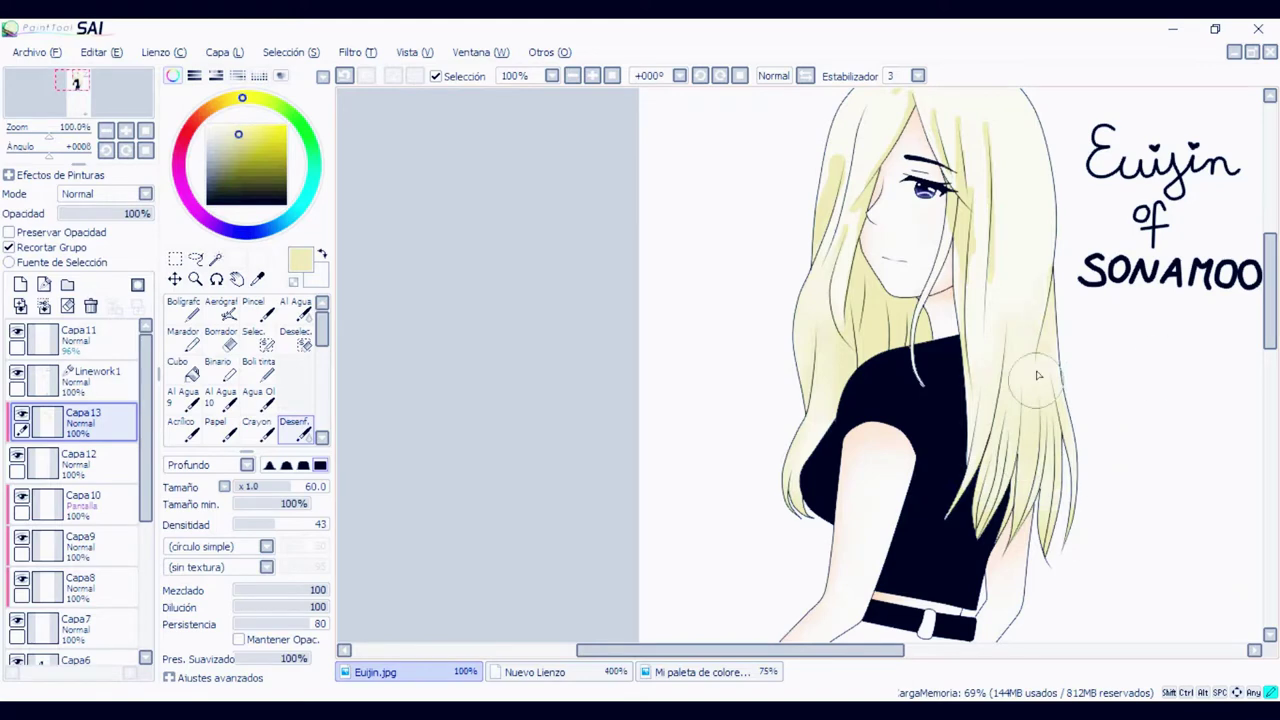
{"action": "left_click_drag", "start_coordinate": [1268, 325], "coordinate": [1268, 290]}
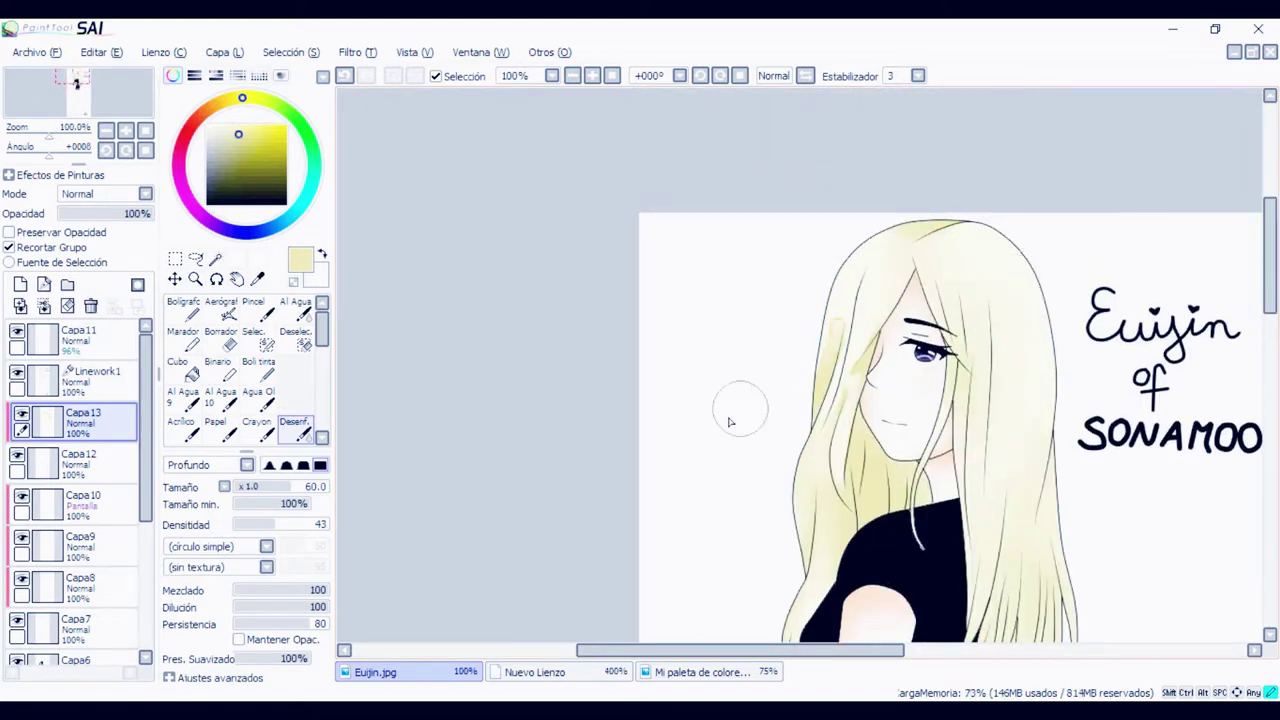
{"action": "scroll", "coordinate": [1069, 296], "scroll_direction": "down", "scroll_amount": 3}
{"action": "left_click_drag", "start_coordinate": [1268, 400], "coordinate": [1268, 430]}
{"action": "scroll", "coordinate": [1069, 297], "scroll_direction": "up", "scroll_amount": 4}
{"action": "left_click_drag", "start_coordinate": [1270, 320], "coordinate": [1270, 290]}
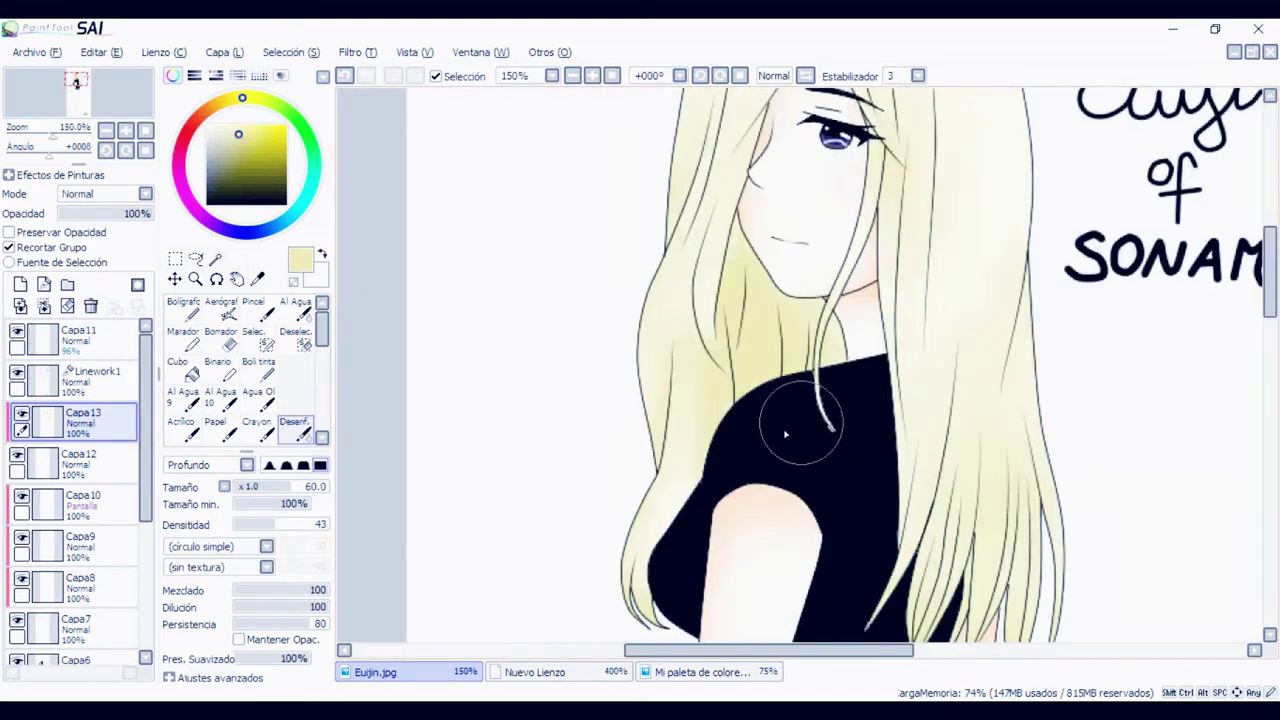
Lighten parts of the hair shading with the eraser at size 31, and return to the blur brush
{"action": "left_click", "coordinate": [221, 340]}
{"action": "mouse_move", "coordinate": [687, 348]}
{"action": "left_mouse_down"}
{"action": "mouse_move", "coordinate": [688, 414]}
{"action": "mouse_move", "coordinate": [660, 435]}
{"action": "left_mouse_up"}
{"action": "left_click", "coordinate": [262, 487]}
{"action": "left_click_drag", "start_coordinate": [712, 402], "coordinate": [711, 492]}
{"action": "scroll", "coordinate": [950, 431], "scroll_direction": "down", "scroll_amount": 2}
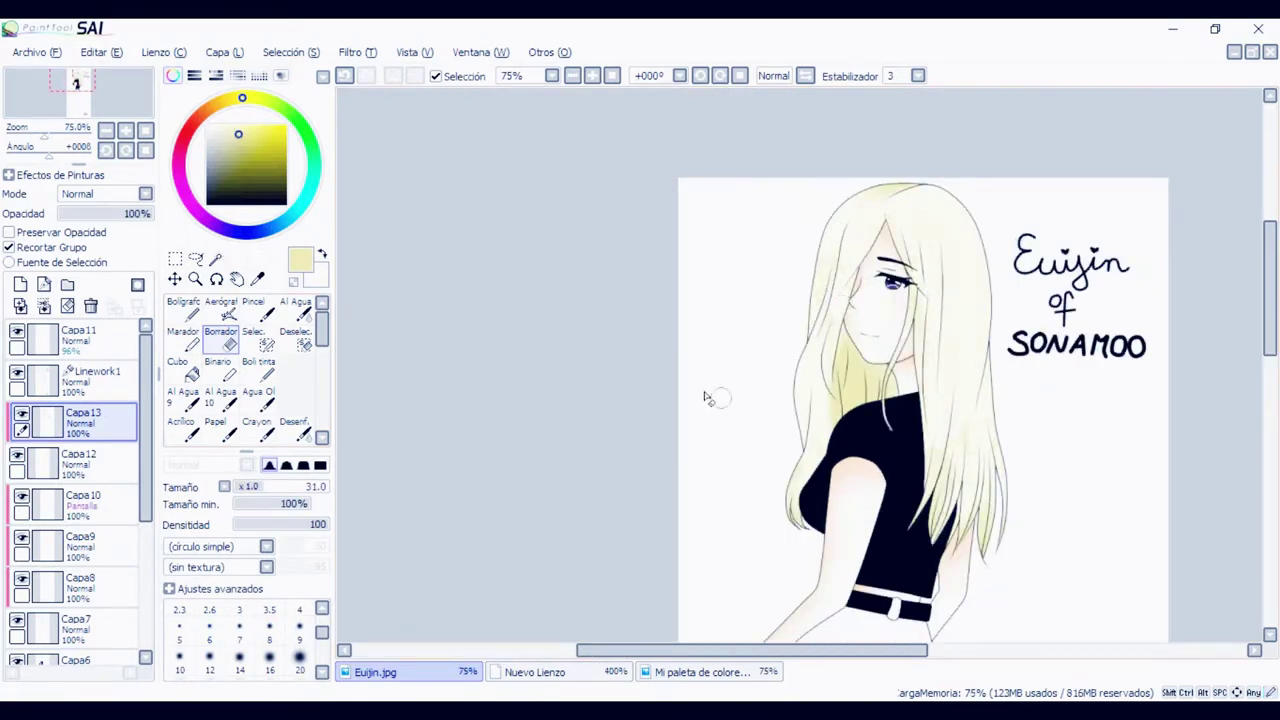
{"action": "key", "text": "e"}
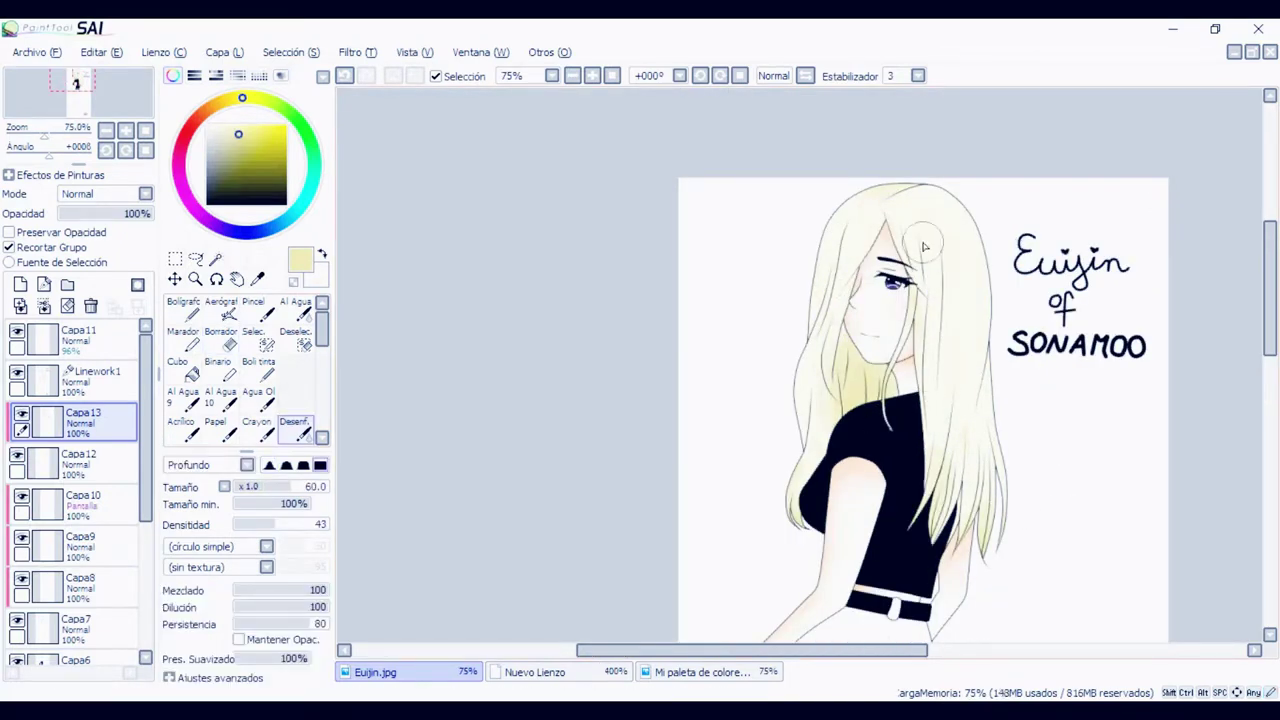
Add clipped layer Capa14 and paint darker olive yellow on the hair under the chin with the pen at size 19
{"action": "left_click", "coordinate": [20, 285]}
{"action": "left_click", "coordinate": [9, 247]}
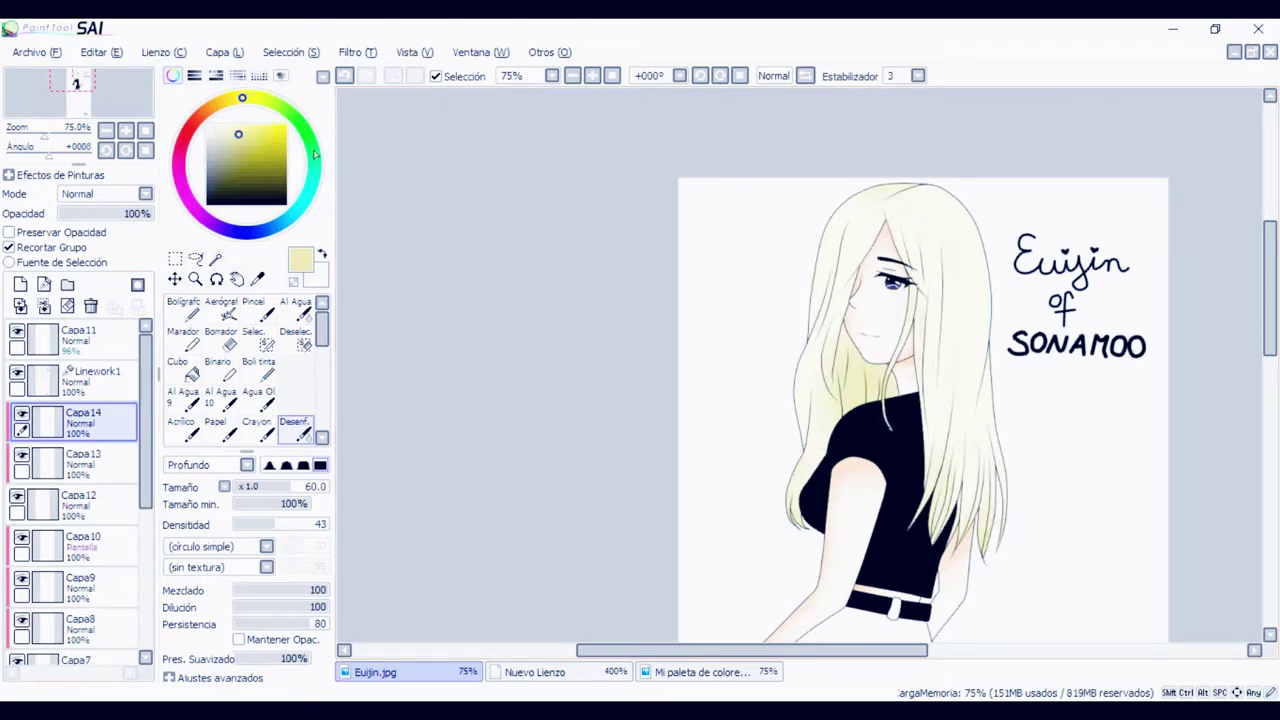
{"action": "left_click", "coordinate": [183, 308]}
{"action": "scroll", "coordinate": [867, 403], "scroll_direction": "up", "scroll_amount": 4}
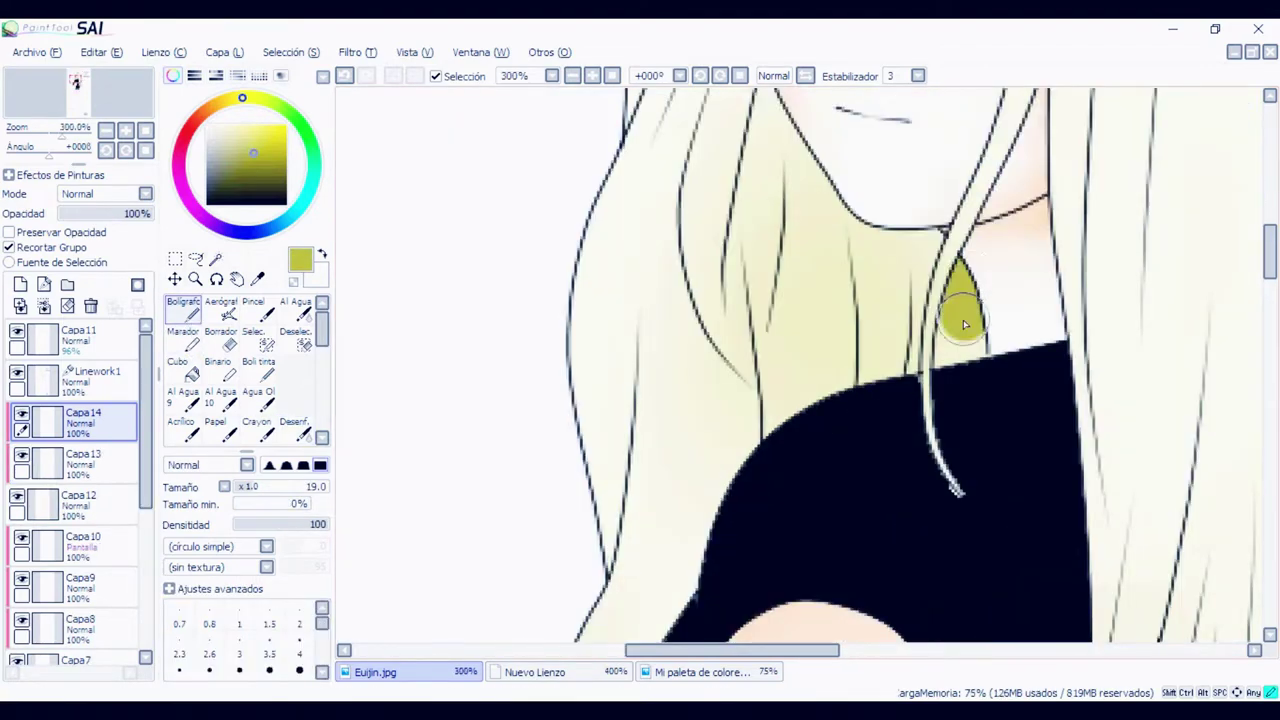
{"action": "mouse_move", "coordinate": [960, 300]}
{"action": "left_mouse_down"}
{"action": "mouse_move", "coordinate": [919, 232]}
{"action": "mouse_move", "coordinate": [878, 204]}
{"action": "mouse_move", "coordinate": [836, 442]}
{"action": "left_mouse_up"}
{"action": "scroll", "coordinate": [836, 442], "scroll_direction": "down", "scroll_amount": 1}
{"action": "left_click_drag", "start_coordinate": [833, 243], "coordinate": [719, 580]}
{"action": "left_click_drag", "start_coordinate": [801, 313], "coordinate": [793, 430]}
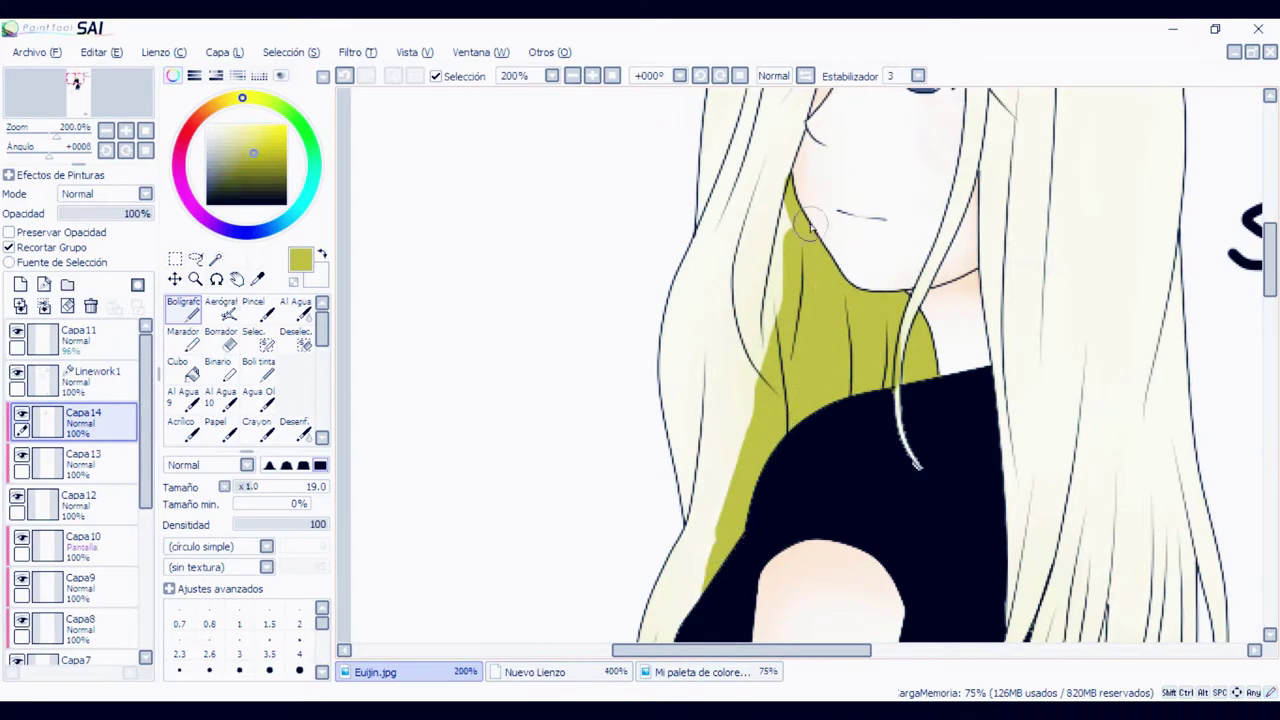
{"action": "left_click_drag", "start_coordinate": [811, 224], "coordinate": [779, 339]}
Blend the olive shadow under the chin into the surrounding hair with the blur brush at size 60
{"action": "left_click", "coordinate": [296, 428]}
{"action": "left_click_drag", "start_coordinate": [735, 385], "coordinate": [690, 590]}
{"action": "mouse_move", "coordinate": [690, 437]}
{"action": "left_mouse_down"}
{"action": "mouse_move", "coordinate": [721, 327]}
{"action": "mouse_move", "coordinate": [738, 341]}
{"action": "mouse_move", "coordinate": [720, 423]}
{"action": "left_mouse_up"}
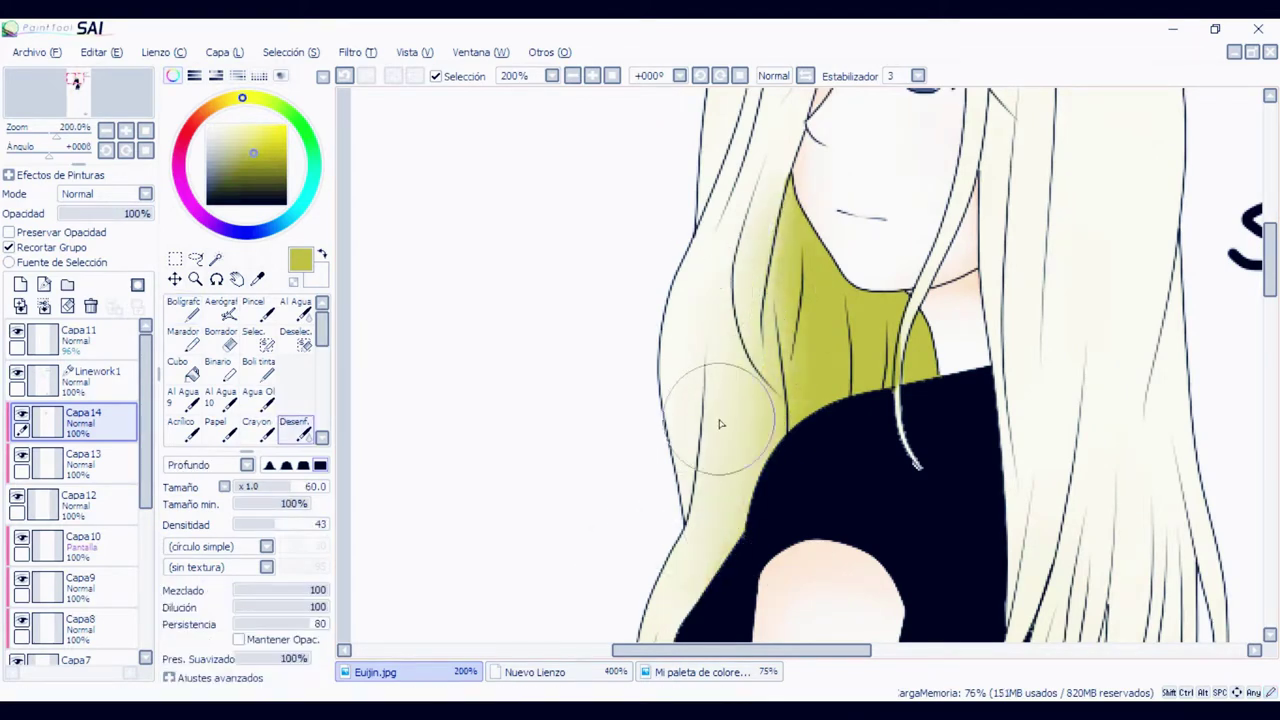
{"action": "mouse_move", "coordinate": [887, 357]}
{"action": "left_mouse_down"}
{"action": "mouse_move", "coordinate": [884, 315]}
{"action": "mouse_move", "coordinate": [771, 268]}
{"action": "left_mouse_up"}
Erase the olive shadow from the thin loose strand in front of the neck with the eraser at size 8
{"action": "scroll", "coordinate": [960, 362], "scroll_direction": "up", "scroll_amount": 3}
{"action": "left_click", "coordinate": [221, 338]}
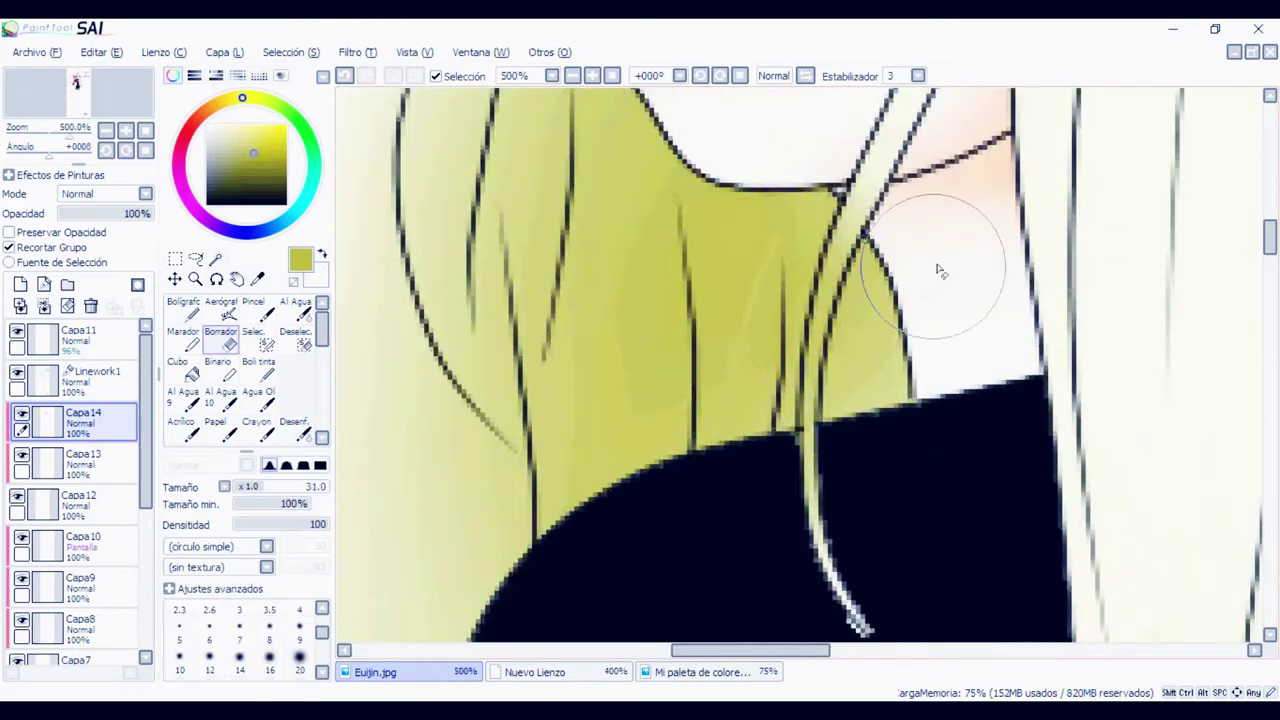
{"action": "left_click", "coordinate": [242, 488]}
{"action": "mouse_move", "coordinate": [888, 198]}
{"action": "left_mouse_down"}
{"action": "mouse_move", "coordinate": [823, 302]}
{"action": "mouse_move", "coordinate": [820, 526]}
{"action": "left_mouse_up"}
{"action": "scroll", "coordinate": [846, 496], "scroll_direction": "down", "scroll_amount": 6}
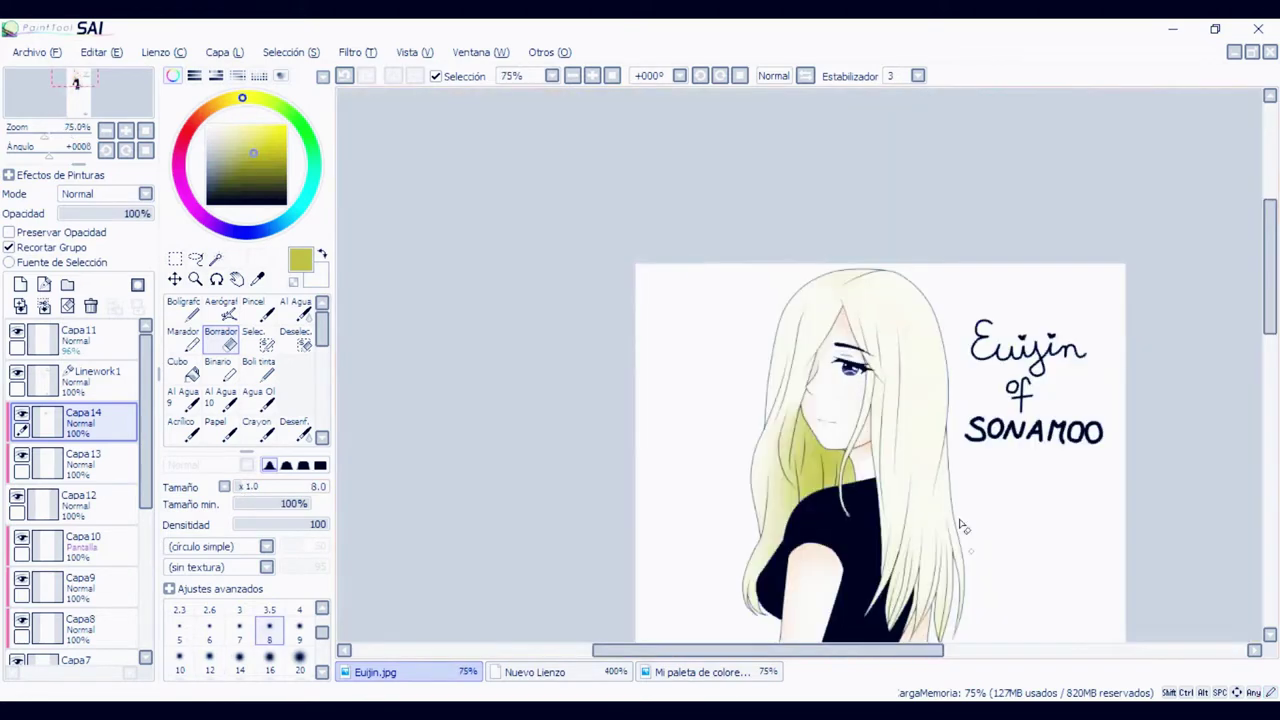
Paint olive shading on the crown and hair tips of Capa14 with the pen at size 19, and blend it using the blur brush
{"action": "scroll", "coordinate": [955, 540], "scroll_direction": "up", "scroll_amount": 1}
{"action": "left_click", "coordinate": [184, 310]}
{"action": "scroll", "coordinate": [1048, 345], "scroll_direction": "up", "scroll_amount": 3}
{"action": "scroll", "coordinate": [1049, 347], "scroll_direction": "down", "scroll_amount": 4}
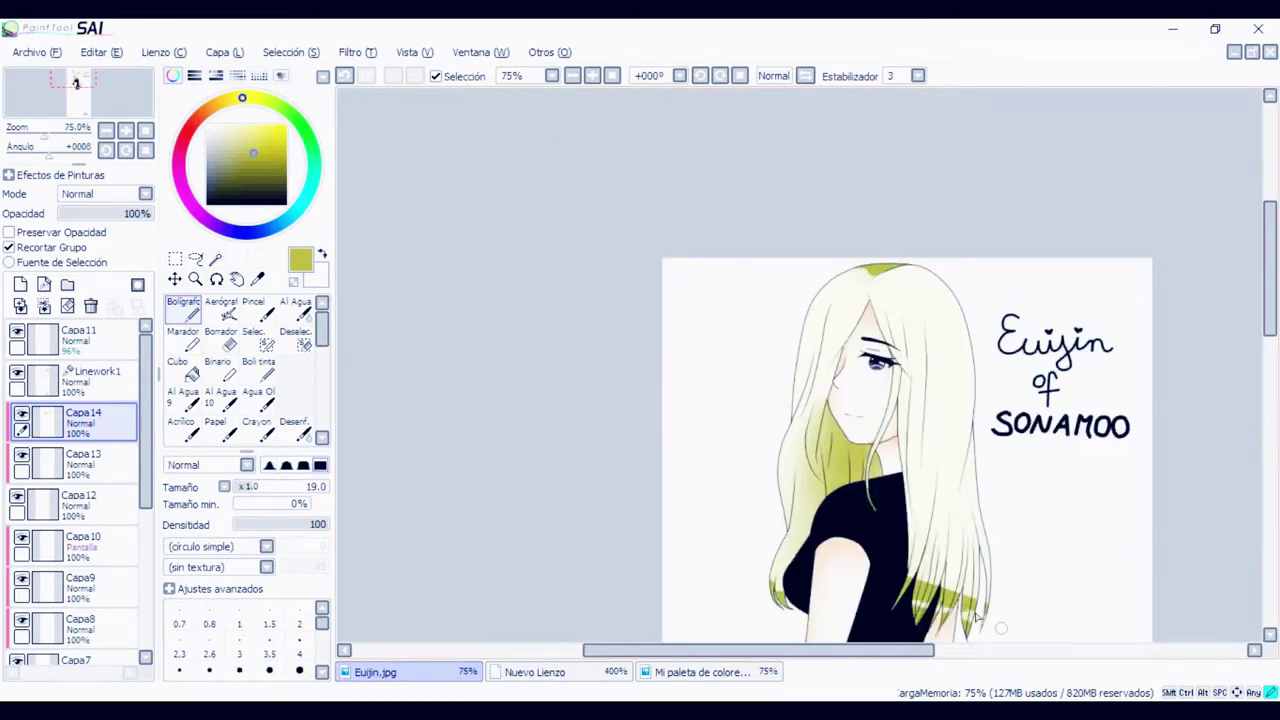
{"action": "left_click", "coordinate": [296, 428]}
{"action": "left_click_drag", "start_coordinate": [853, 276], "coordinate": [908, 274]}
{"action": "left_click_drag", "start_coordinate": [776, 580], "coordinate": [806, 588]}
{"action": "left_click_drag", "start_coordinate": [908, 578], "coordinate": [976, 582]}
Lower Capa14's opacity to 39% and add clipped layer Capa15 above it in Pantalla mode
{"action": "left_click", "coordinate": [95, 214]}
{"action": "left_click_drag", "start_coordinate": [1138, 514], "coordinate": [874, 429]}
{"action": "left_click", "coordinate": [20, 285]}
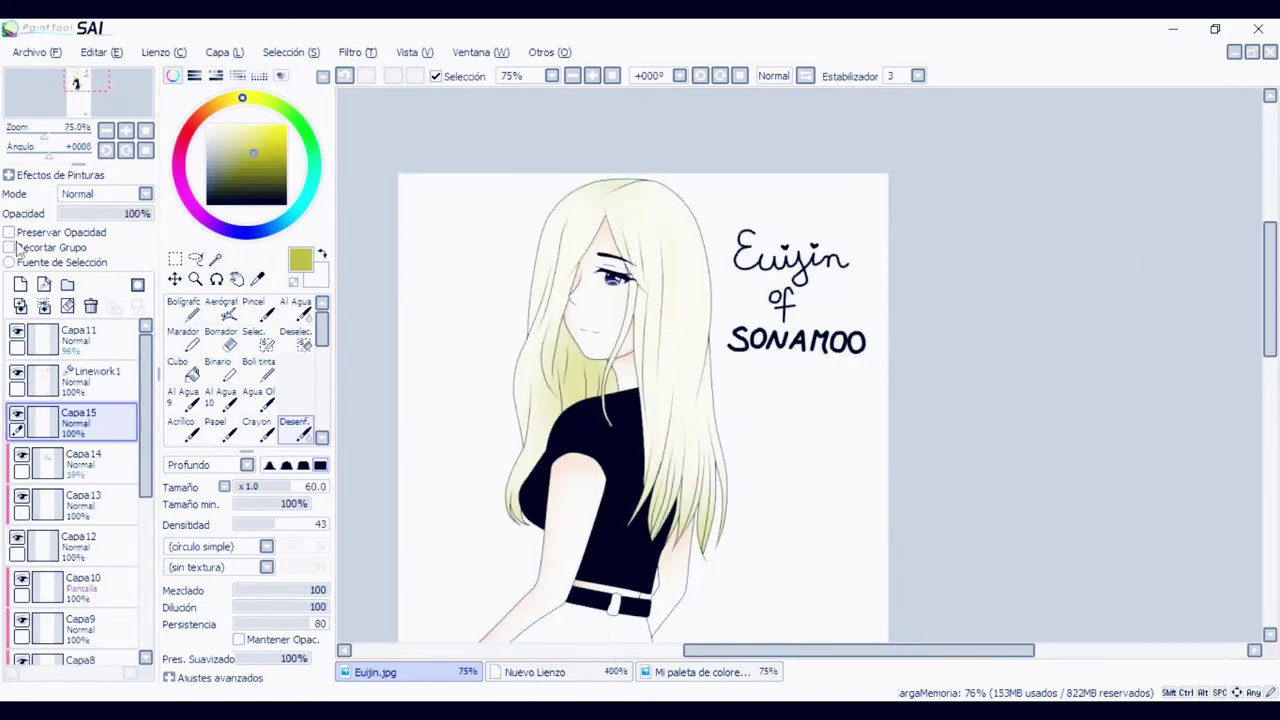
{"action": "left_click", "coordinate": [9, 247]}
{"action": "left_click", "coordinate": [104, 194]}
{"action": "left_click", "coordinate": [88, 239]}
Sample a pale cream from the hair, paint highlights on the upper hair with the pen at size 19, and blur them at size 60
{"action": "left_click", "coordinate": [257, 279]}
{"action": "left_click", "coordinate": [686, 298]}
{"action": "key", "text": "n"}
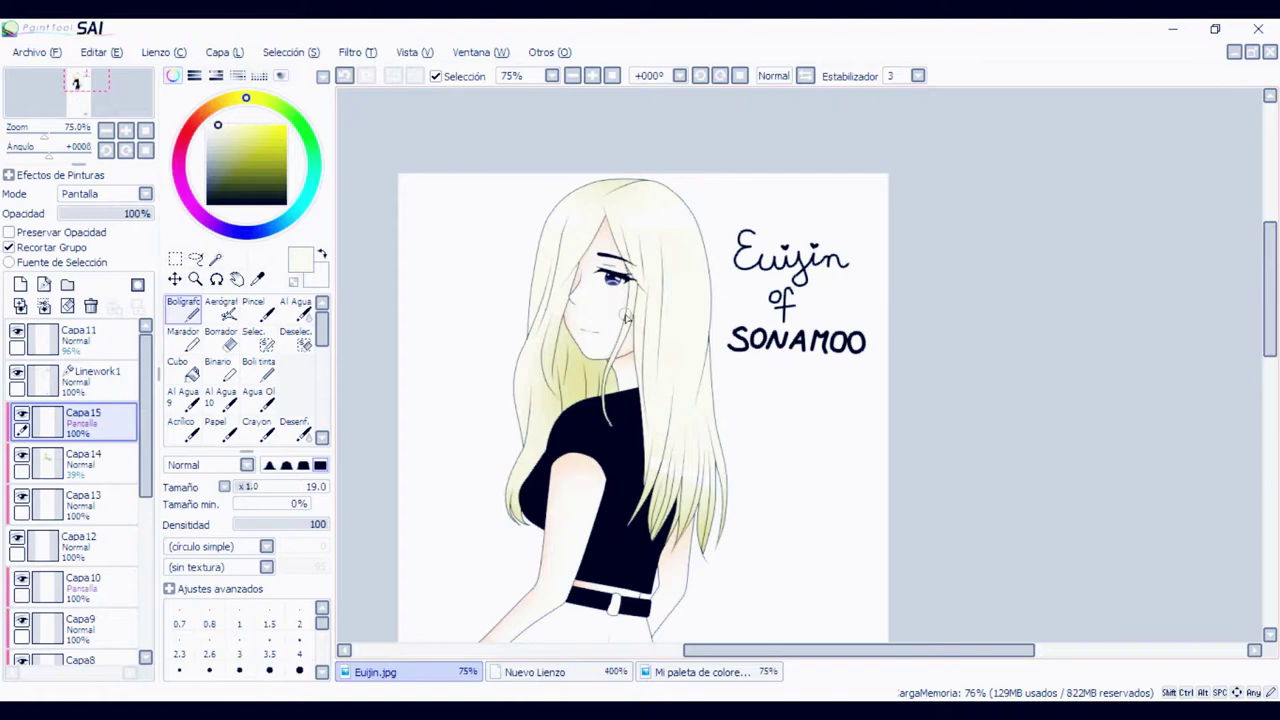
{"action": "key", "text": "b"}
{"action": "scroll", "coordinate": [655, 250], "scroll_direction": "up", "scroll_amount": 3}
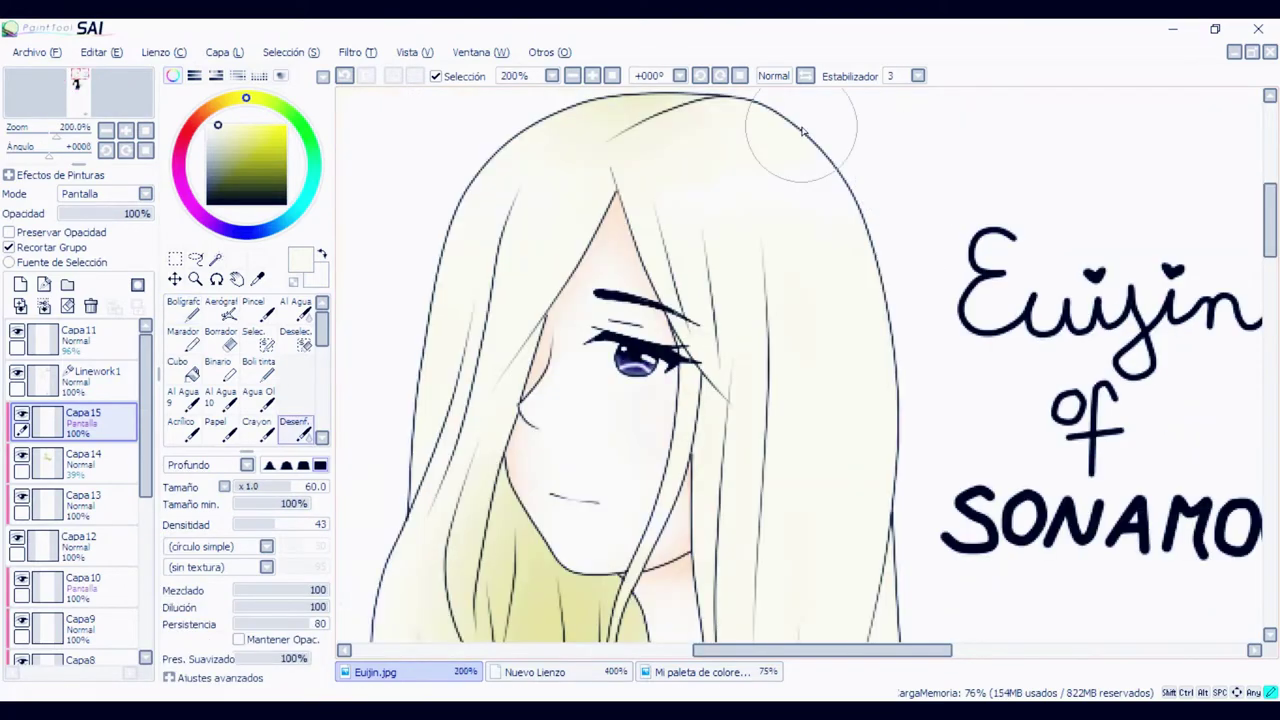
{"action": "scroll", "coordinate": [1234, 337], "scroll_direction": "down", "scroll_amount": 3}
Add pale highlights across the lower strands above the hair tips and soften them with the blur brush at size 60
{"action": "scroll", "coordinate": [1208, 392], "scroll_direction": "up", "scroll_amount": 4}
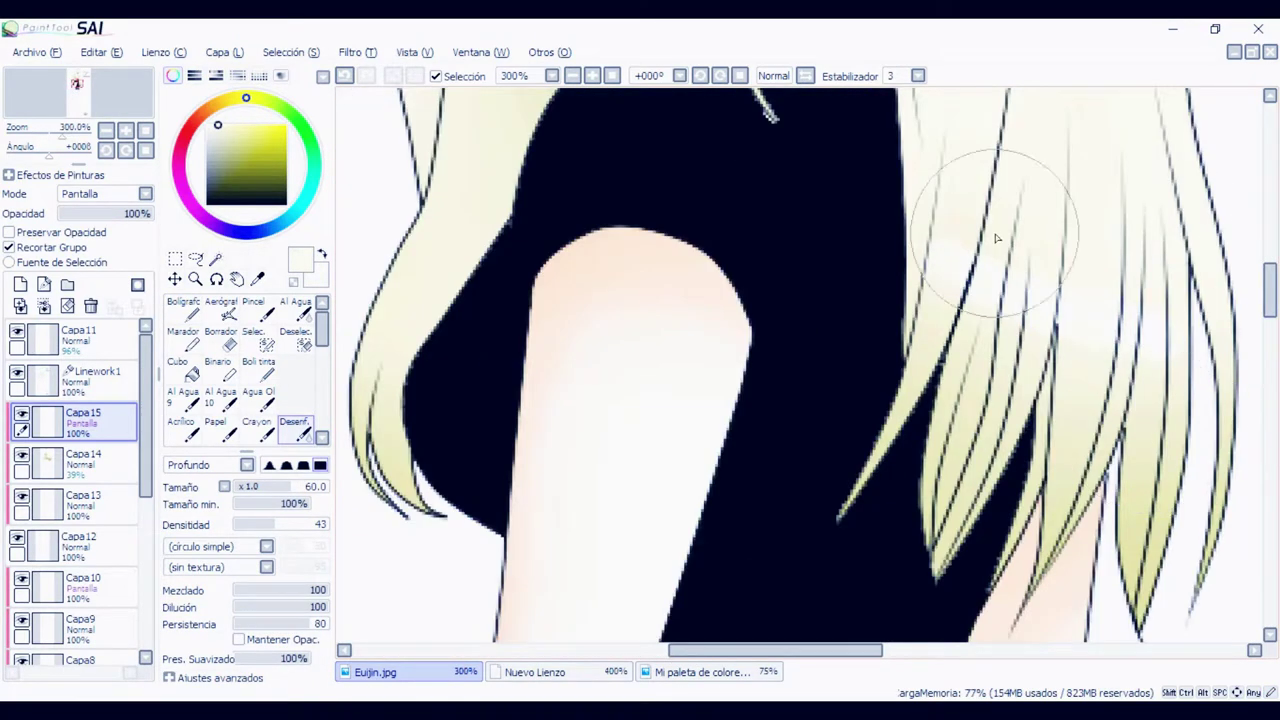
{"action": "key", "text": "n"}
{"action": "key", "text": "b"}
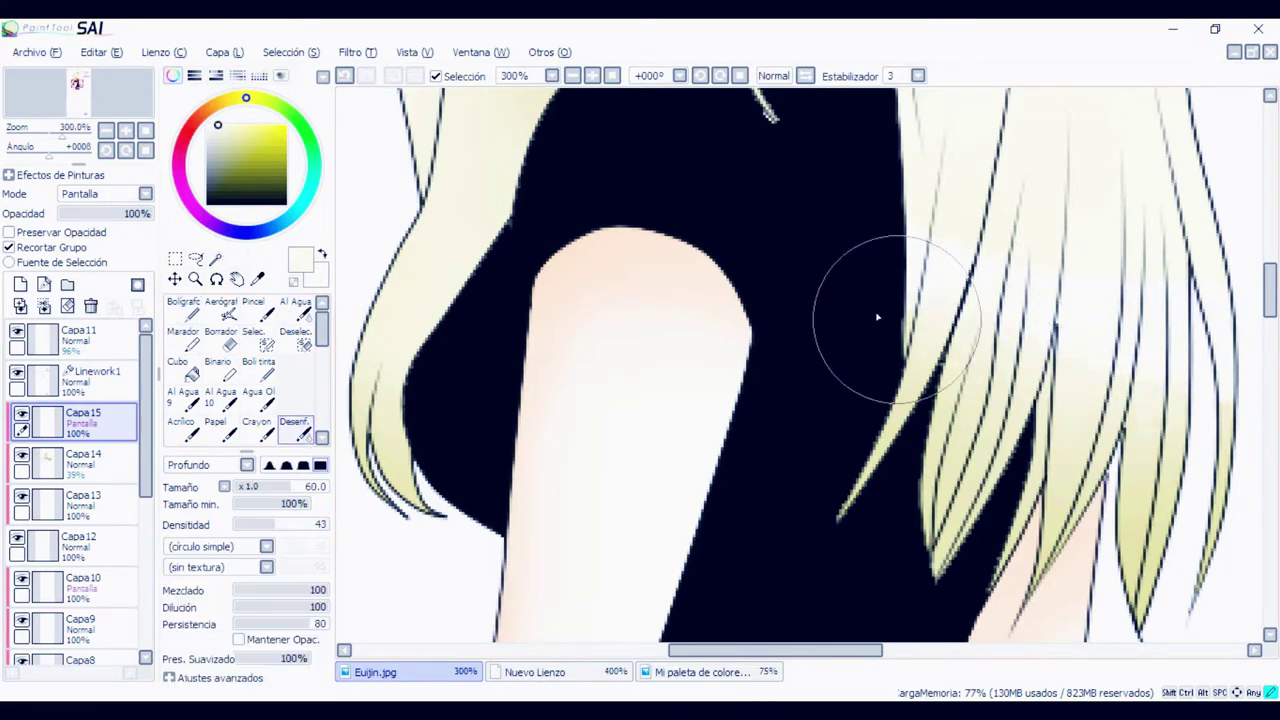
{"action": "scroll", "coordinate": [874, 309], "scroll_direction": "down", "scroll_amount": 2}
{"action": "scroll", "coordinate": [907, 309], "scroll_direction": "down", "scroll_amount": 2}
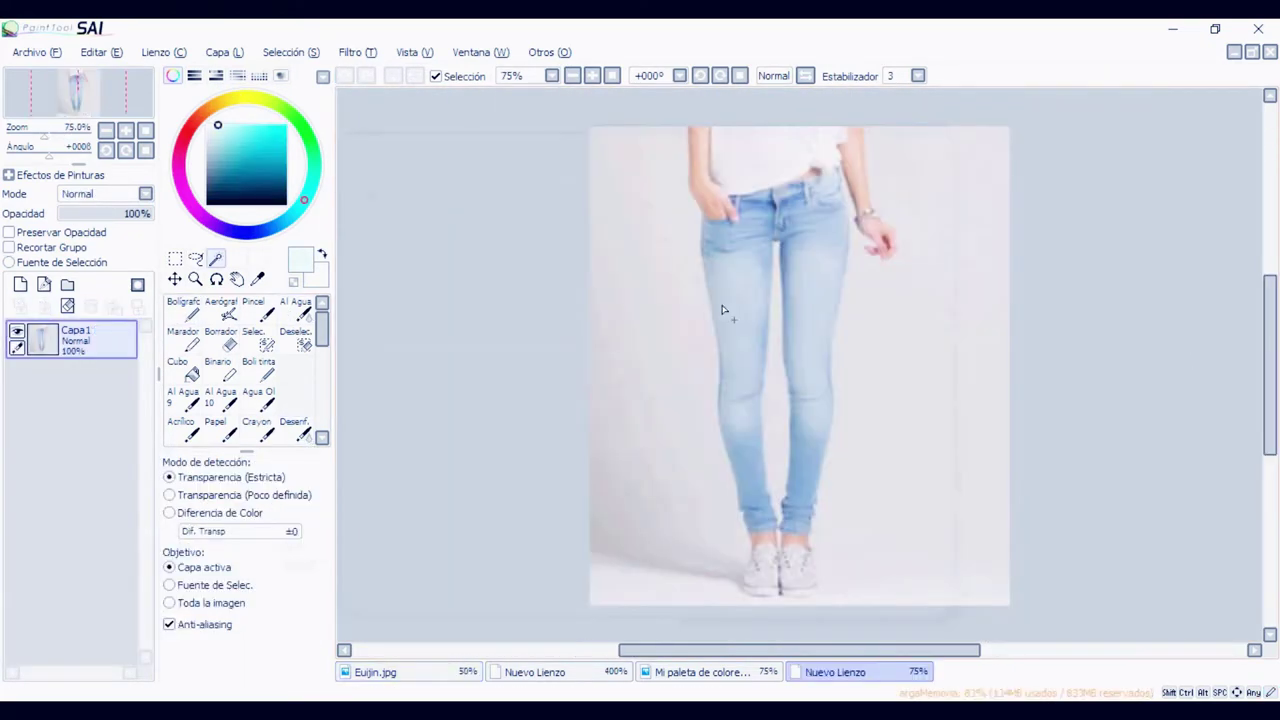
Sample a light blue from the skinny jeans reference photo and fill the selected jeans on Capa16 of Euijin.jpg
{"action": "left_click", "coordinate": [747, 291], "text": "alt"}
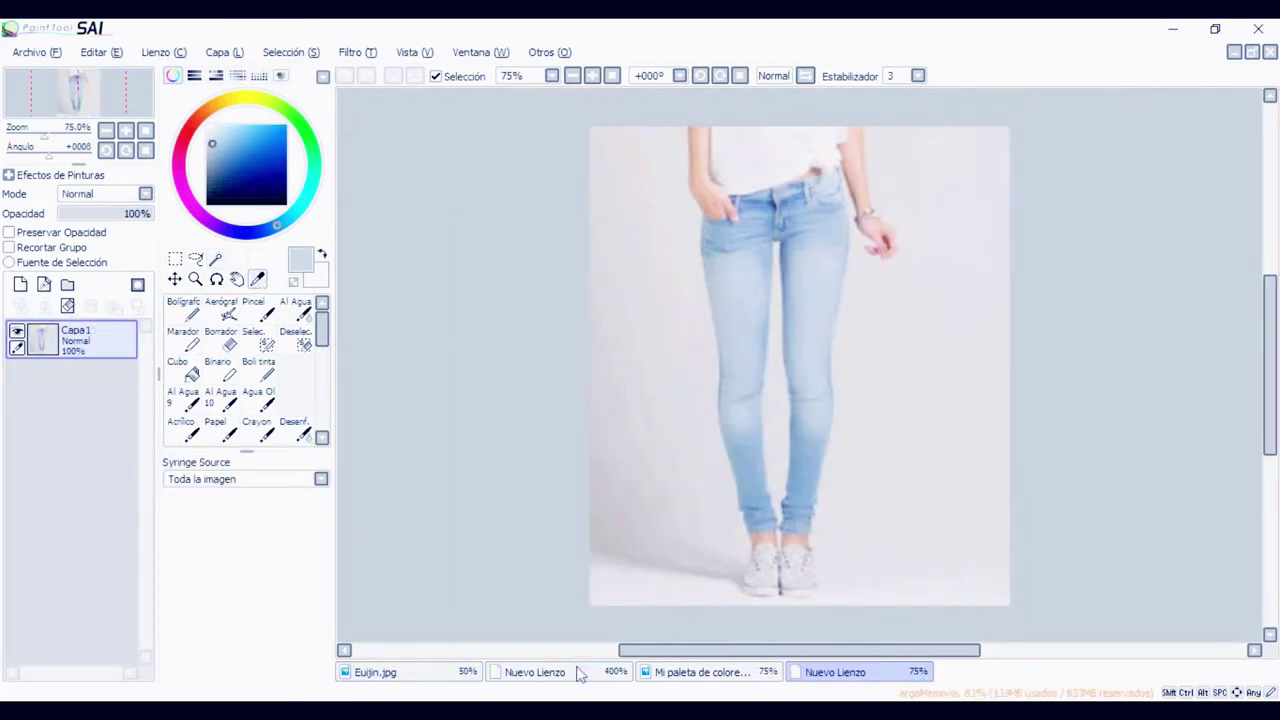
{"action": "left_click", "coordinate": [375, 672]}
{"action": "left_click", "coordinate": [190, 372]}
{"action": "left_click", "coordinate": [809, 472]}
{"action": "scroll", "coordinate": [908, 390], "scroll_direction": "up", "scroll_amount": 1}
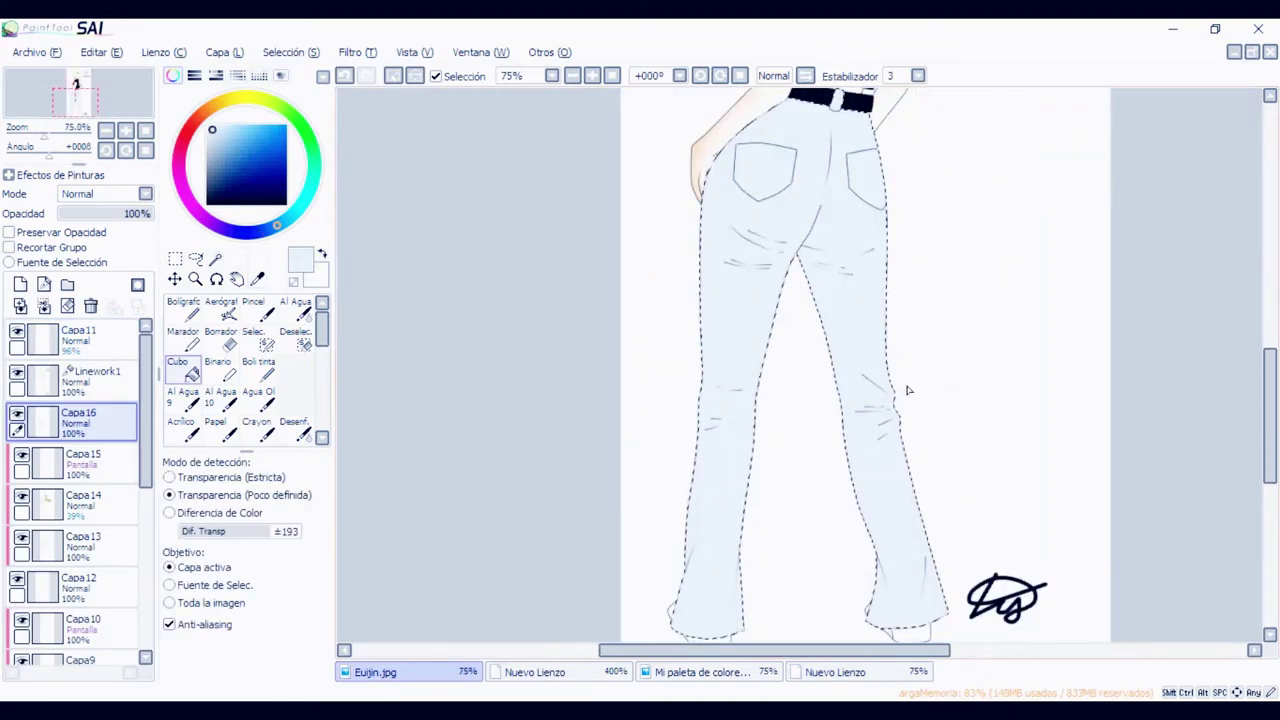
Sample a light blue from the jeans in the dance practice photo and refill the selected jeans on Capa16 with it
{"action": "left_click", "coordinate": [908, 390], "text": "alt"}
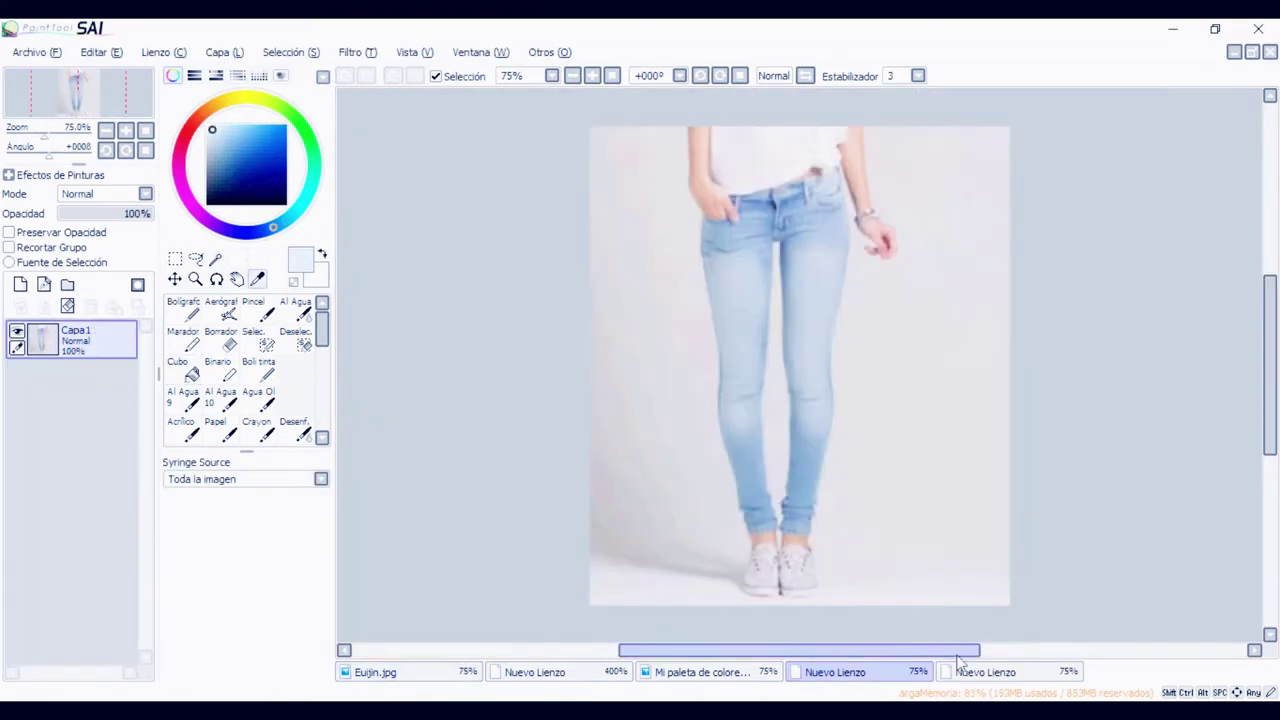
{"action": "left_click", "coordinate": [962, 670]}
{"action": "left_click", "coordinate": [729, 527]}
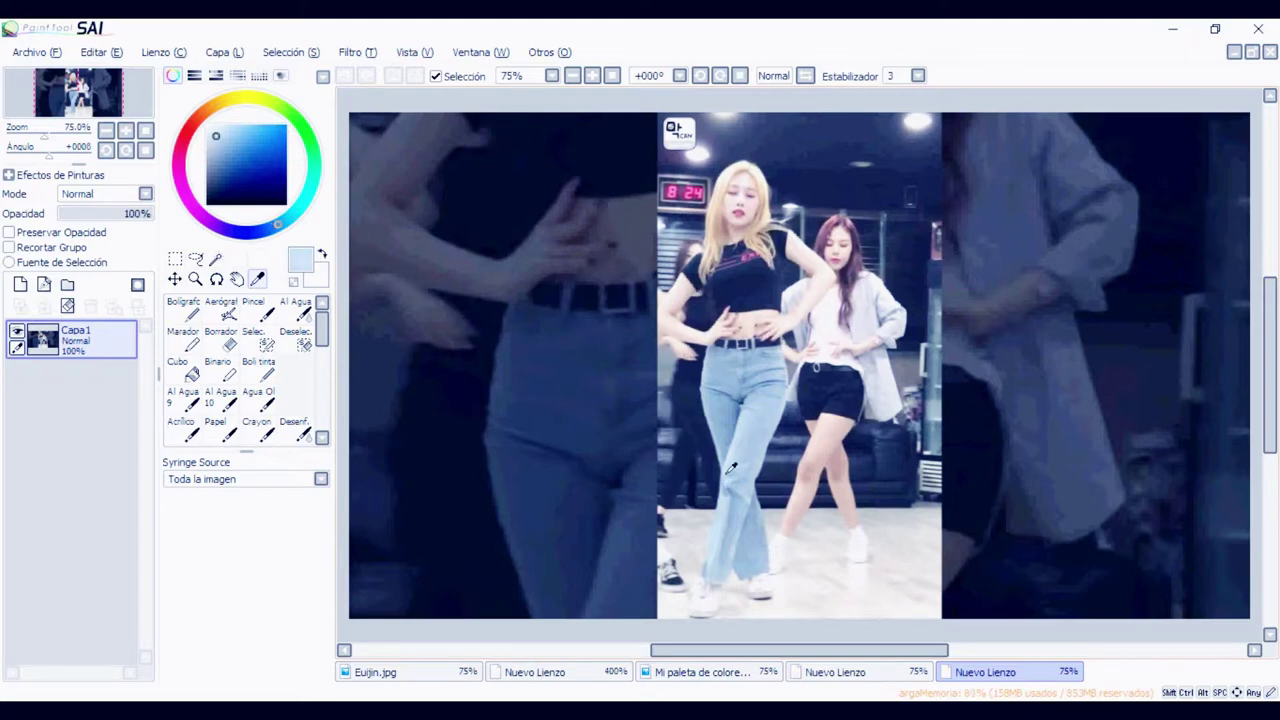
{"action": "left_click", "coordinate": [375, 672]}
{"action": "left_click", "coordinate": [190, 372]}
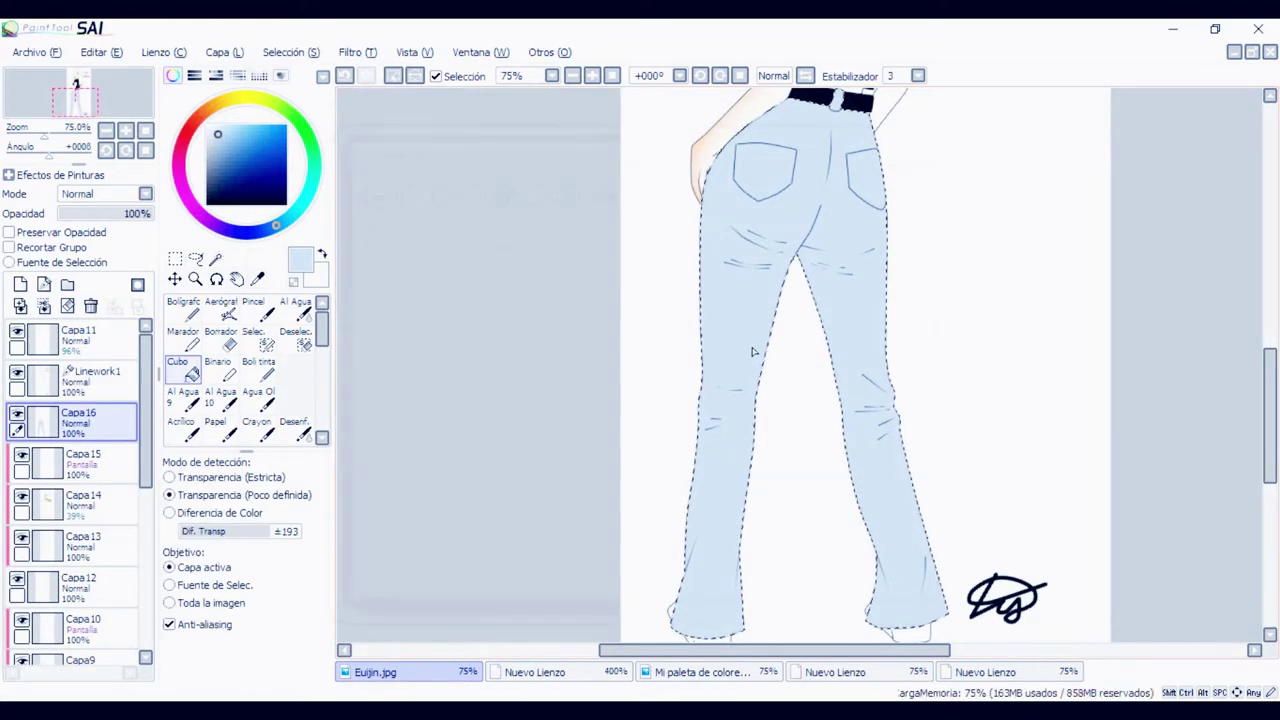
{"action": "scroll", "coordinate": [800, 355], "scroll_direction": "down", "scroll_amount": 1}
{"action": "scroll", "coordinate": [1040, 363], "scroll_direction": "up", "scroll_amount": 2}
Clear the jeans selection and add clipped layer Capa17 above the jeans base colour
{"action": "left_click", "coordinate": [298, 343]}
{"action": "scroll", "coordinate": [390, 290], "scroll_direction": "down", "scroll_amount": 1}
{"action": "mouse_move", "coordinate": [470, 160]}
{"action": "left_mouse_down"}
{"action": "mouse_move", "coordinate": [563, 214]}
{"action": "mouse_move", "coordinate": [443, 423]}
{"action": "mouse_move", "coordinate": [480, 329]}
{"action": "mouse_move", "coordinate": [610, 600]}
{"action": "left_mouse_up"}
{"action": "left_click", "coordinate": [20, 285]}
{"action": "left_click", "coordinate": [9, 247]}
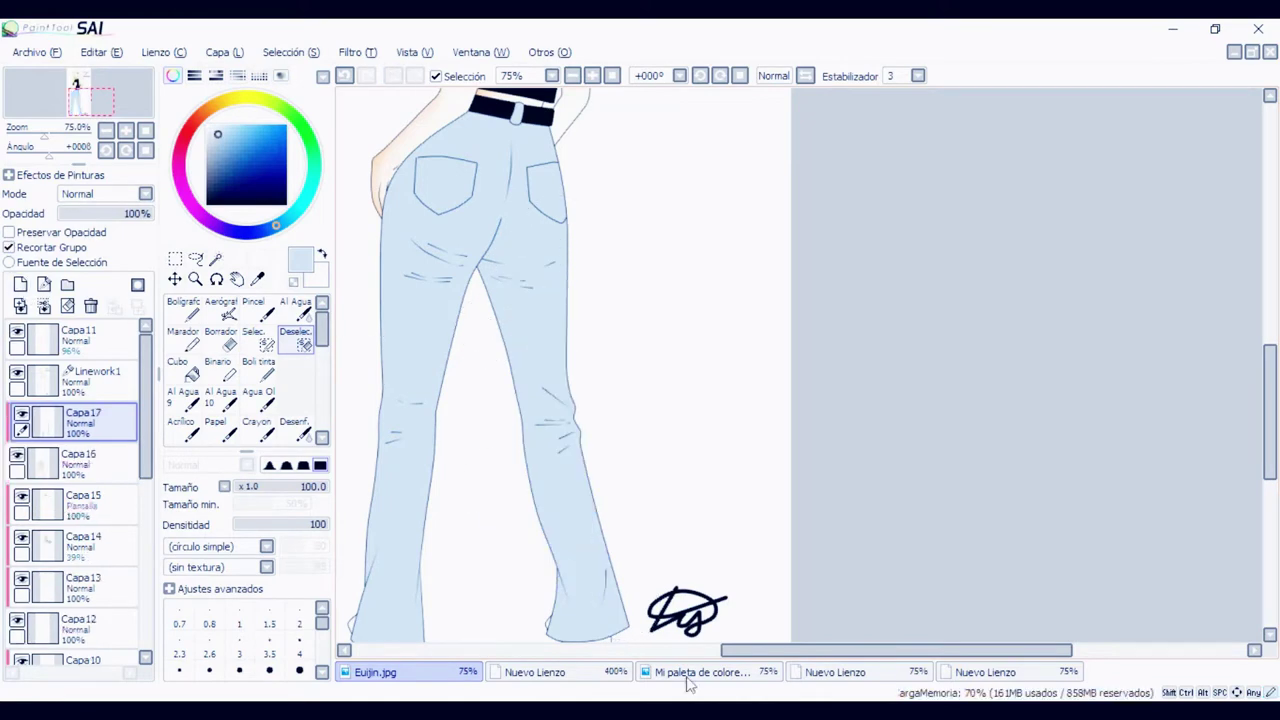
Sample a darker blue from the jeans in the dance practice photo and return to Euijin.jpg with the pen
{"action": "left_click", "coordinate": [985, 672]}
{"action": "left_click", "coordinate": [257, 279]}
{"action": "left_click", "coordinate": [728, 361]}
{"action": "left_click", "coordinate": [375, 672]}
{"action": "left_click", "coordinate": [185, 309]}
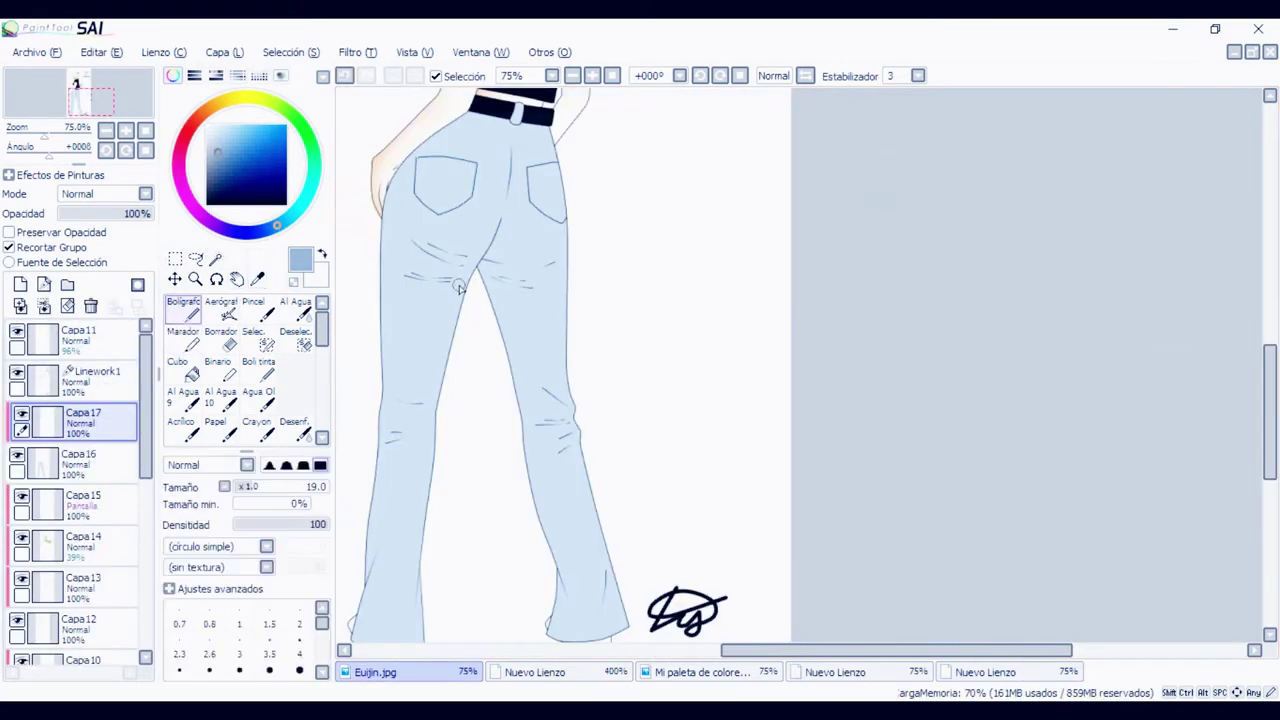
{"action": "left_click_drag", "start_coordinate": [565, 172], "coordinate": [562, 414]}
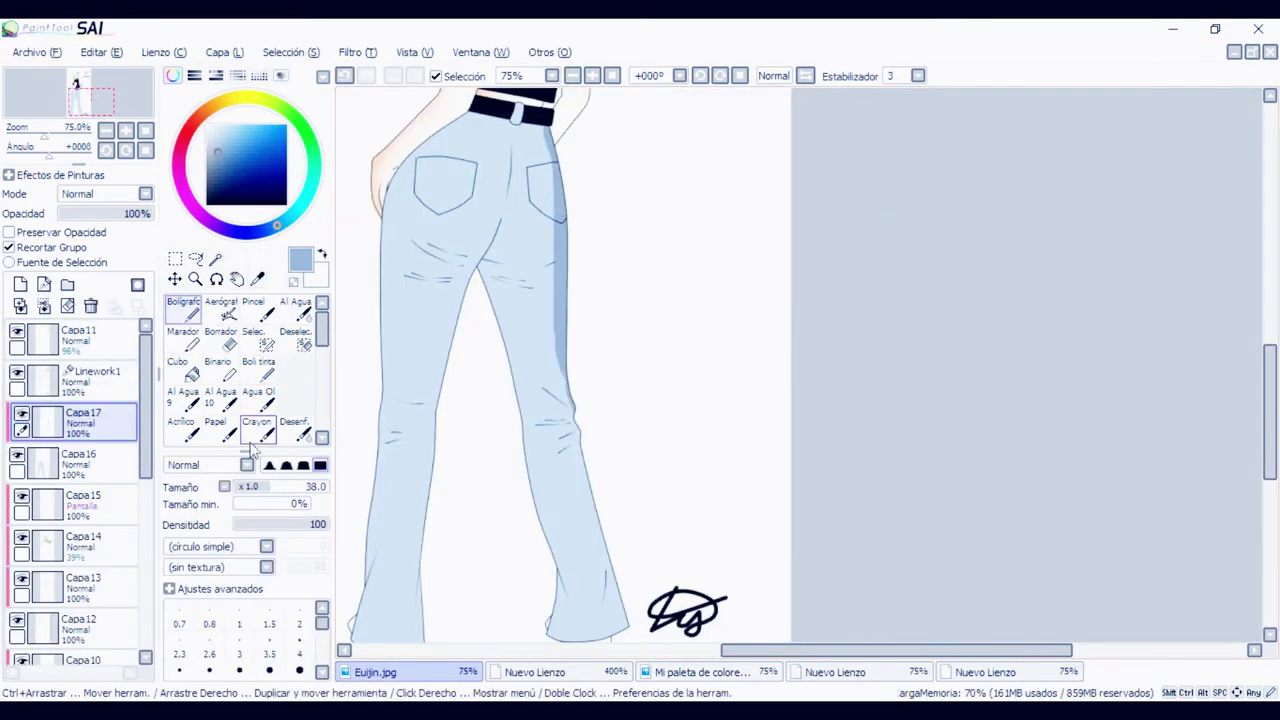
{"action": "left_click_drag", "start_coordinate": [560, 570], "coordinate": [553, 640]}
{"action": "left_click_drag", "start_coordinate": [694, 288], "coordinate": [686, 291]}
{"action": "key", "text": "ctrl+z"}
{"action": "key", "text": "ctrl+z"}
Paint darker blue shadows along the crotch seam, the right leg's inner edge and the left leg's outer edge of the jeans
{"action": "left_click_drag", "start_coordinate": [541, 576], "coordinate": [544, 605]}
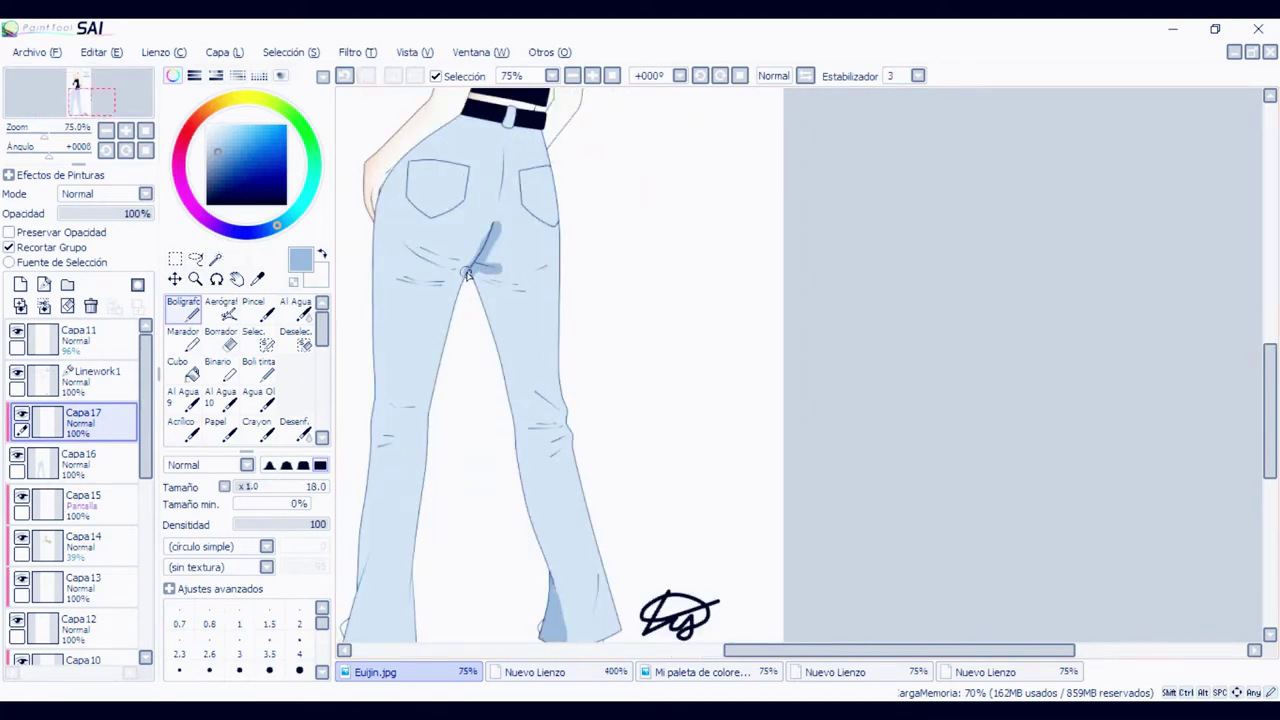
{"action": "left_click_drag", "start_coordinate": [486, 292], "coordinate": [503, 439]}
{"action": "left_click_drag", "start_coordinate": [504, 379], "coordinate": [550, 580]}
{"action": "scroll", "coordinate": [458, 297], "scroll_direction": "down", "scroll_amount": 1}
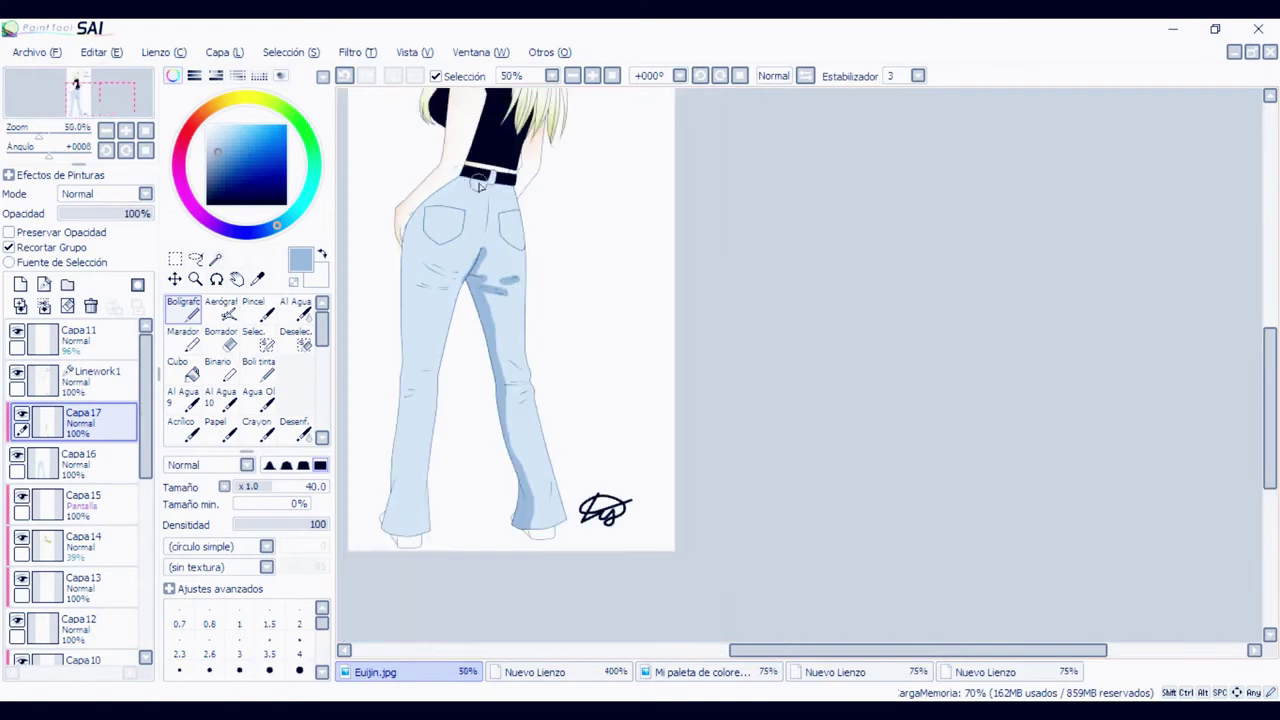
{"action": "left_click_drag", "start_coordinate": [468, 185], "coordinate": [400, 277]}
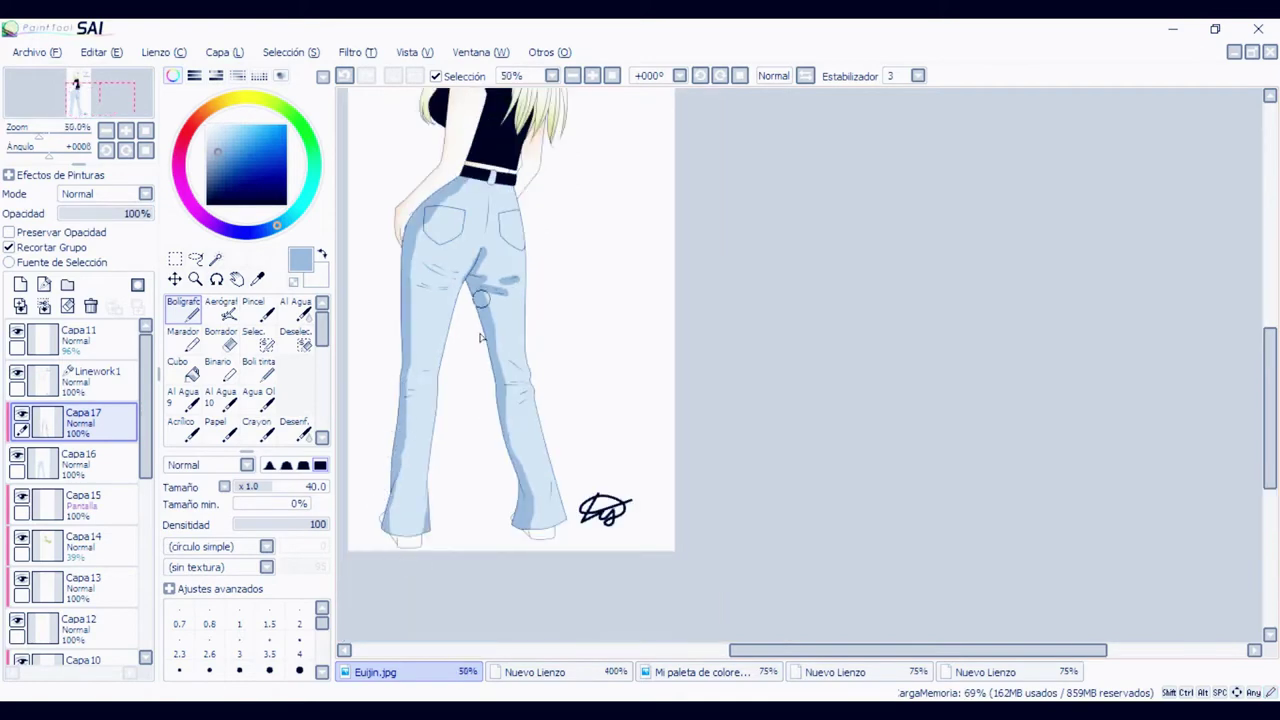
Paint shadows over the jeans' fold lines below the buttocks and around the knees with the pen at size 18
{"action": "left_click", "coordinate": [247, 485]}
{"action": "scroll", "coordinate": [450, 209], "scroll_direction": "up", "scroll_amount": 3}
{"action": "mouse_move", "coordinate": [392, 370]}
{"action": "left_mouse_down"}
{"action": "mouse_move", "coordinate": [469, 395]}
{"action": "mouse_move", "coordinate": [465, 427]}
{"action": "mouse_move", "coordinate": [430, 442]}
{"action": "mouse_move", "coordinate": [354, 434]}
{"action": "left_mouse_up"}
{"action": "key", "text": "ctrl+z"}
{"action": "left_click_drag", "start_coordinate": [462, 411], "coordinate": [364, 367]}
{"action": "scroll", "coordinate": [637, 360], "scroll_direction": "down", "scroll_amount": 1}
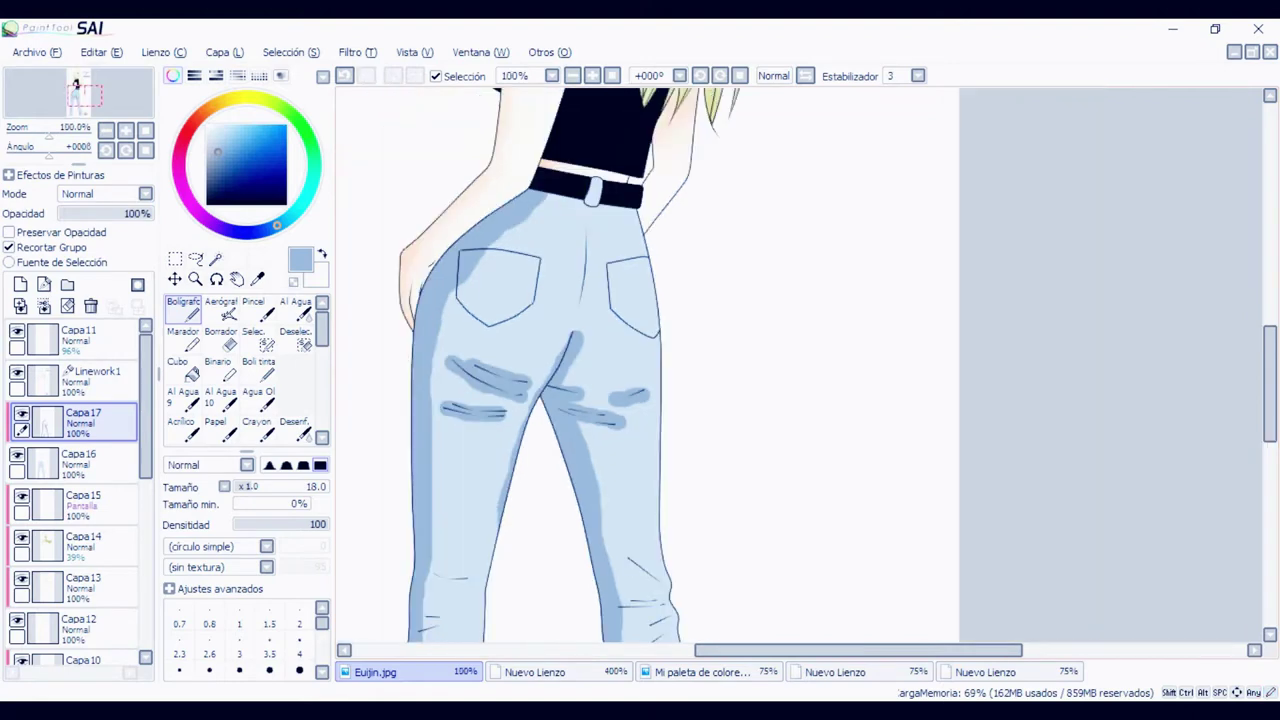
{"action": "left_click_drag", "start_coordinate": [637, 360], "coordinate": [636, 120]}
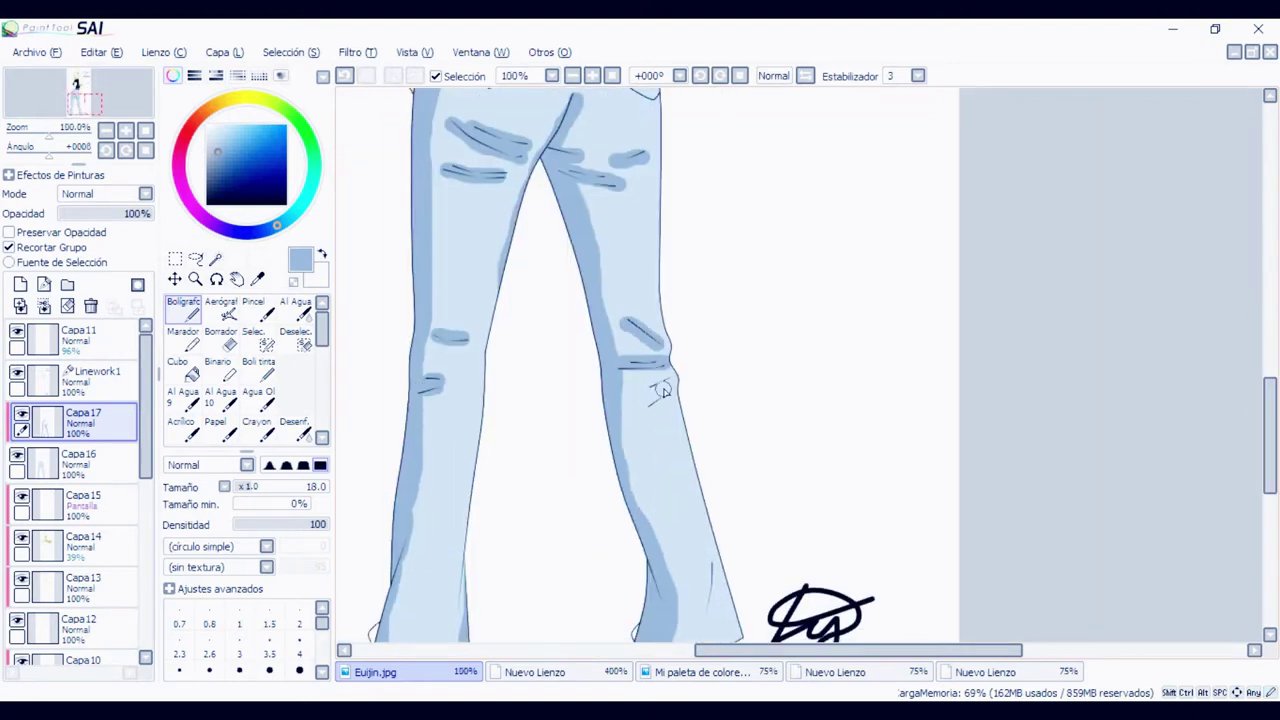
Blend the shadows on the lower legs and knees of the jeans with the blur brush at size 43
{"action": "left_click", "coordinate": [298, 430]}
{"action": "left_click", "coordinate": [257, 488]}
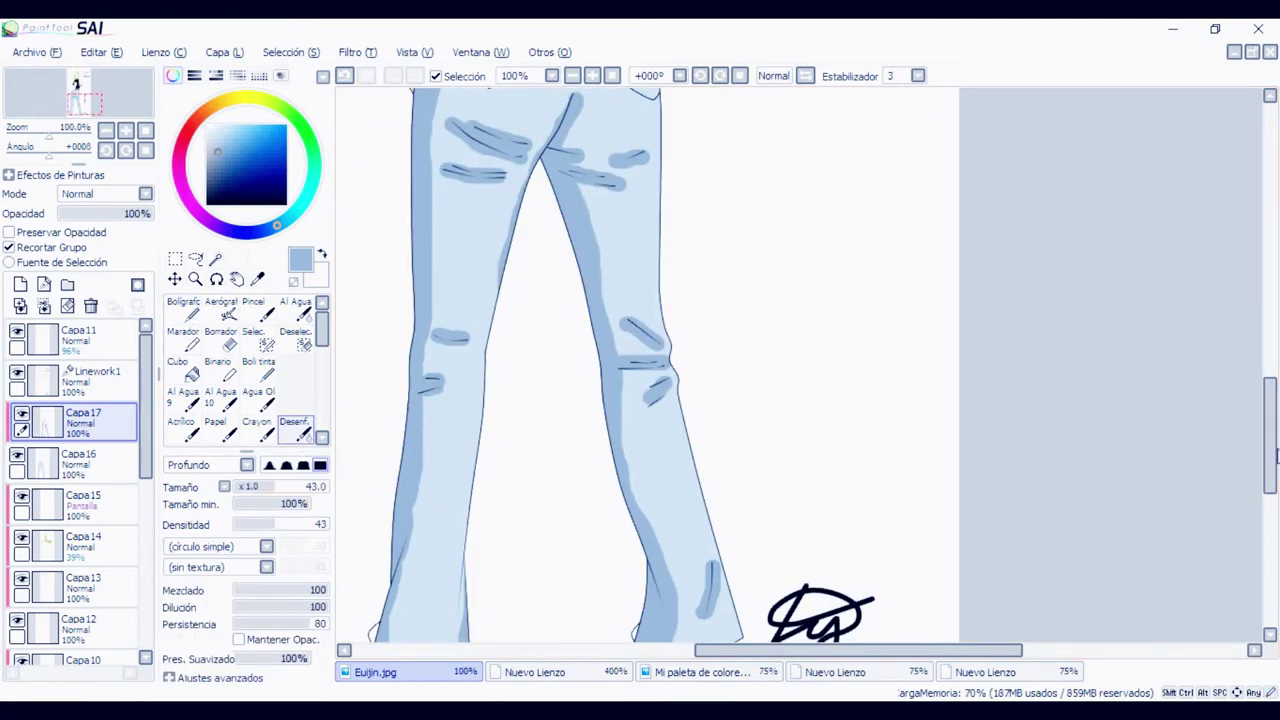
{"action": "scroll", "coordinate": [720, 447], "scroll_direction": "down", "scroll_amount": 2}
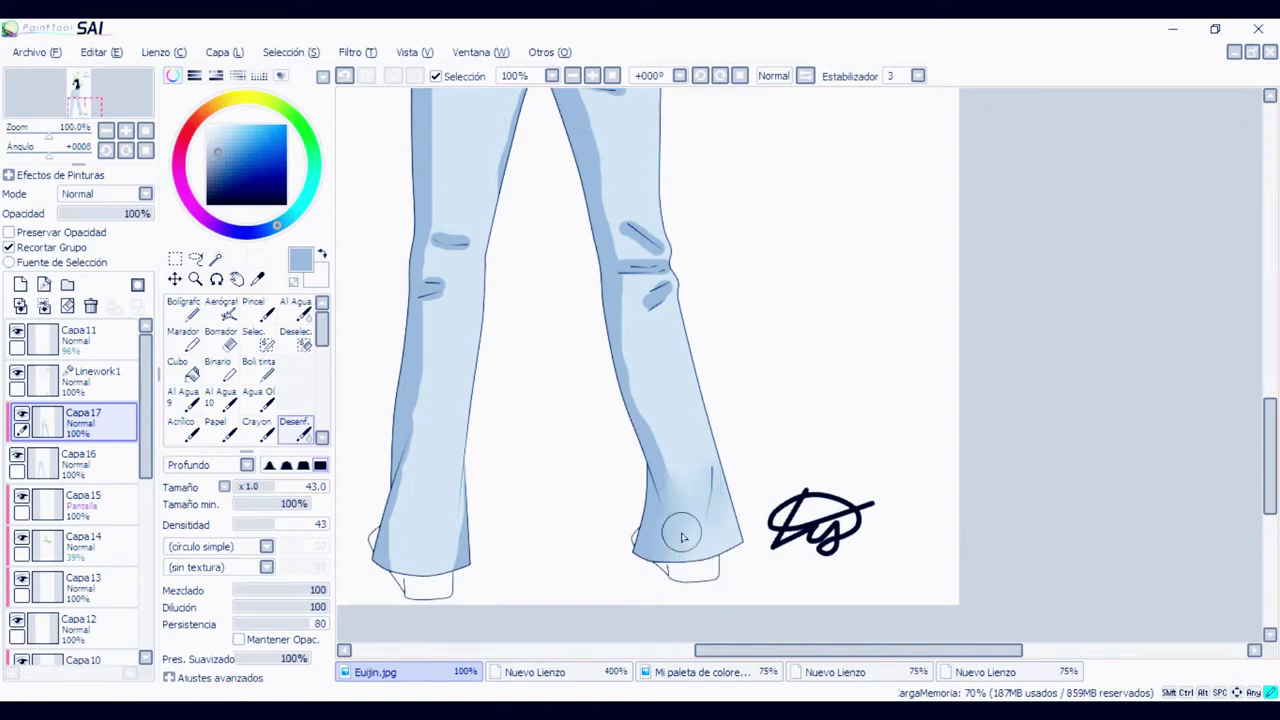
{"action": "left_click_drag", "start_coordinate": [682, 537], "coordinate": [608, 284]}
{"action": "left_click_drag", "start_coordinate": [445, 580], "coordinate": [439, 517]}
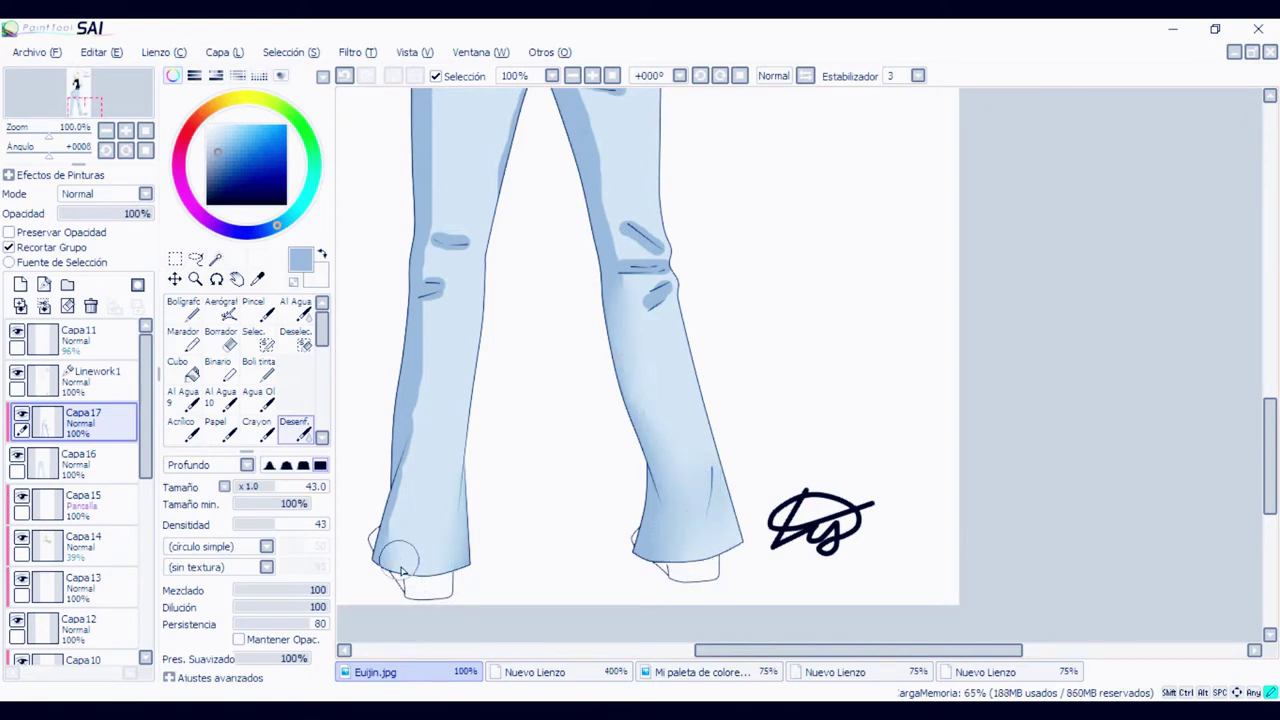
{"action": "mouse_move", "coordinate": [400, 568]}
{"action": "left_mouse_down"}
{"action": "mouse_move", "coordinate": [434, 366]}
{"action": "mouse_move", "coordinate": [429, 300]}
{"action": "mouse_move", "coordinate": [471, 263]}
{"action": "mouse_move", "coordinate": [438, 150]}
{"action": "left_mouse_up"}
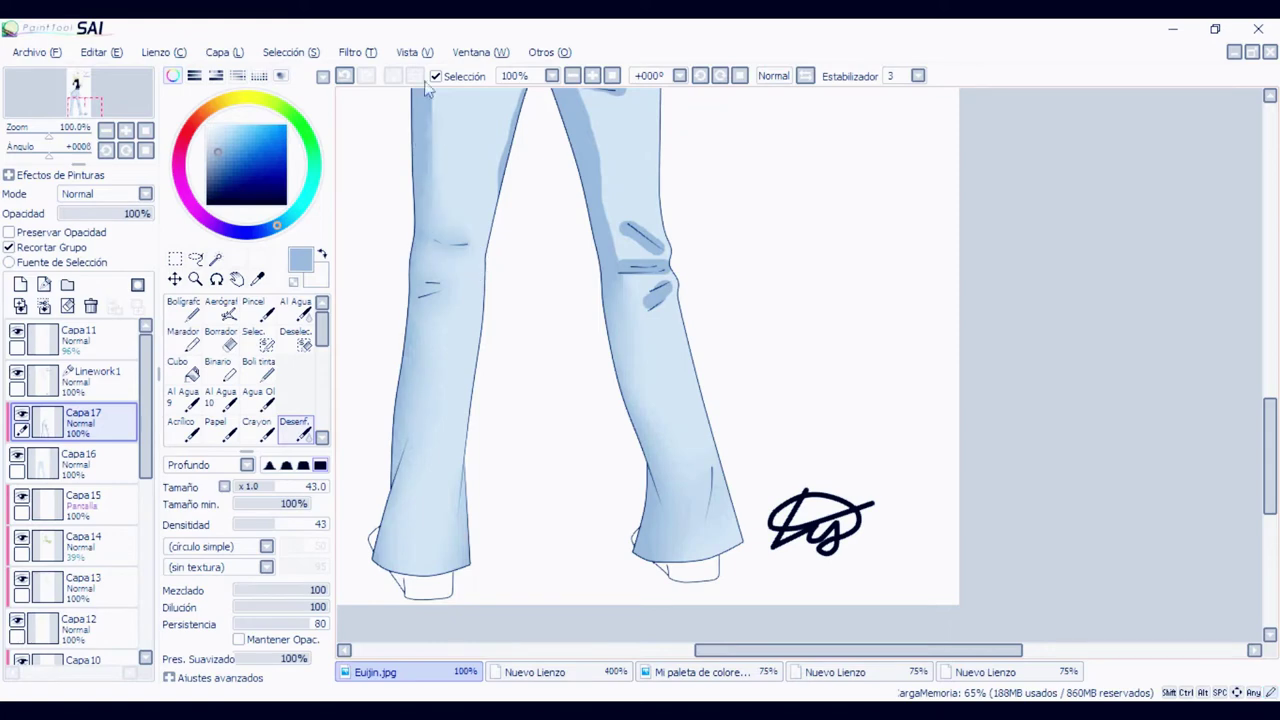
{"action": "mouse_move", "coordinate": [662, 232]}
{"action": "left_mouse_down"}
{"action": "mouse_move", "coordinate": [630, 258]}
{"action": "mouse_move", "coordinate": [651, 326]}
{"action": "mouse_move", "coordinate": [607, 133]}
{"action": "left_mouse_up"}
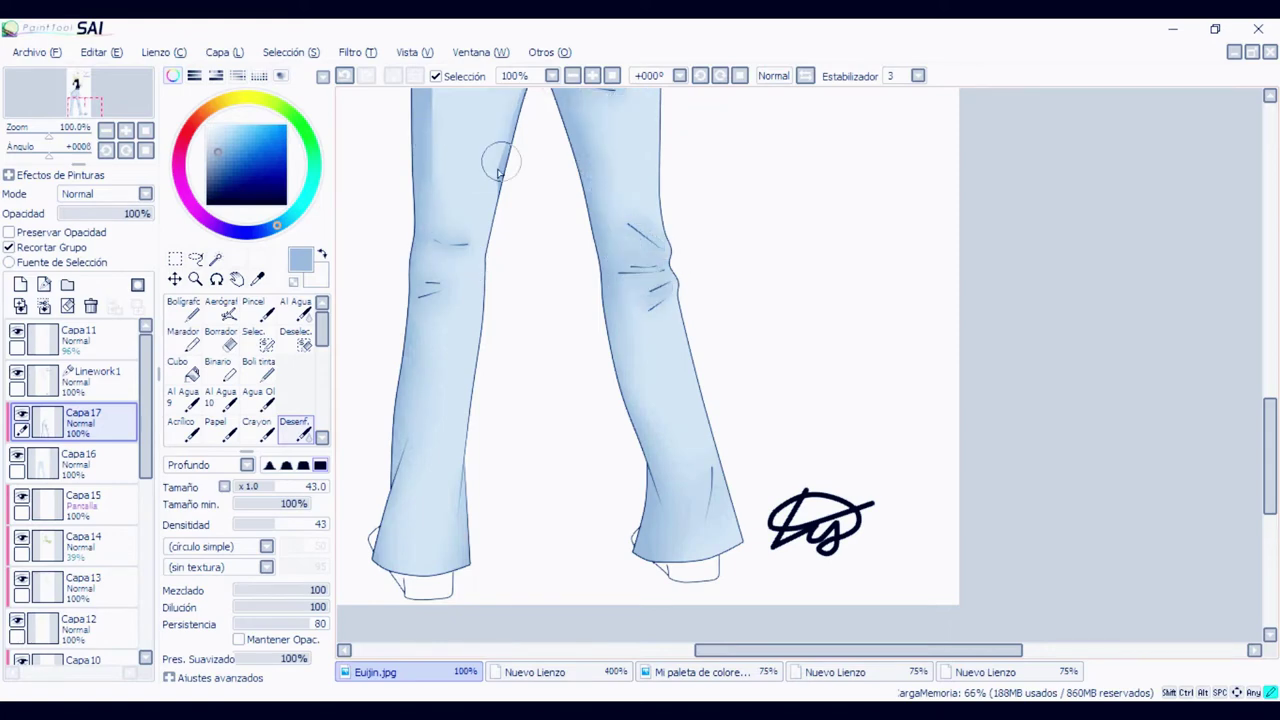
Blend the shadows on the hips, thighs and seat folds of the jeans with the blur brush at size 43
{"action": "scroll", "coordinate": [381, 223], "scroll_direction": "up", "scroll_amount": 5}
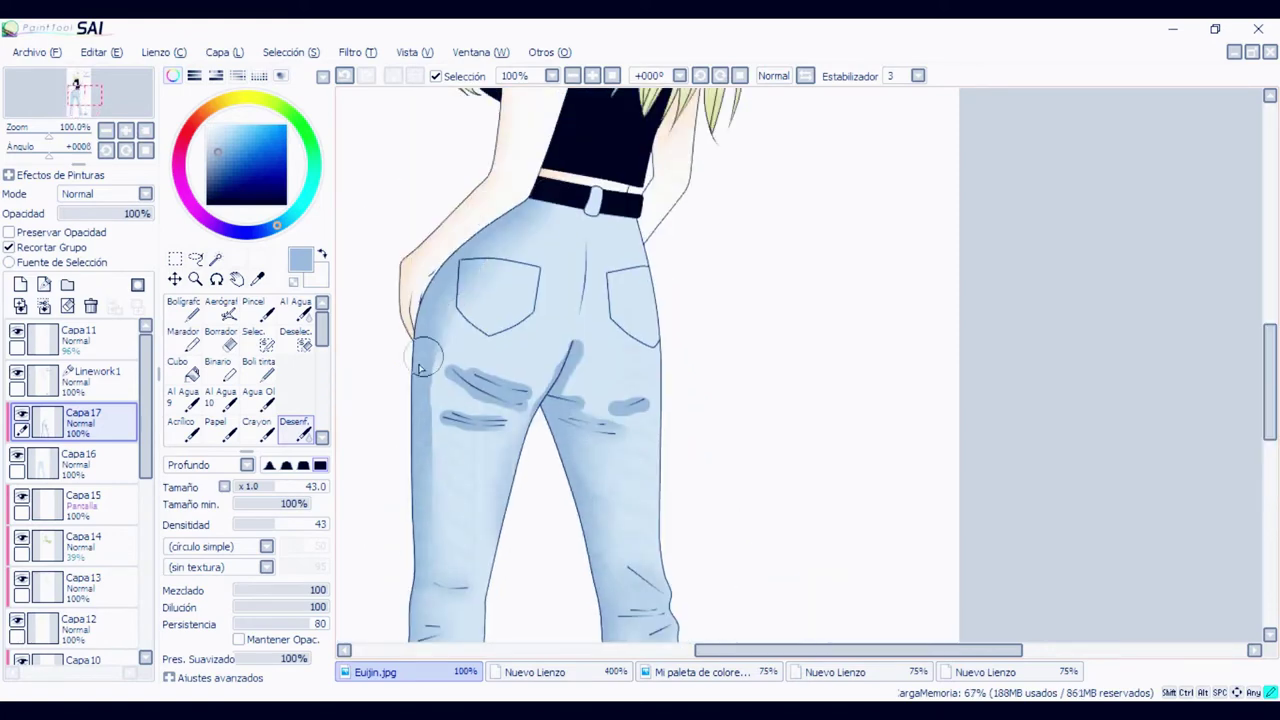
{"action": "mouse_move", "coordinate": [421, 362]}
{"action": "left_mouse_down"}
{"action": "mouse_move", "coordinate": [467, 415]}
{"action": "mouse_move", "coordinate": [556, 398]}
{"action": "mouse_move", "coordinate": [583, 317]}
{"action": "left_mouse_up"}
{"action": "left_click_drag", "start_coordinate": [618, 408], "coordinate": [658, 397]}
{"action": "scroll", "coordinate": [831, 386], "scroll_direction": "down", "scroll_amount": 2}
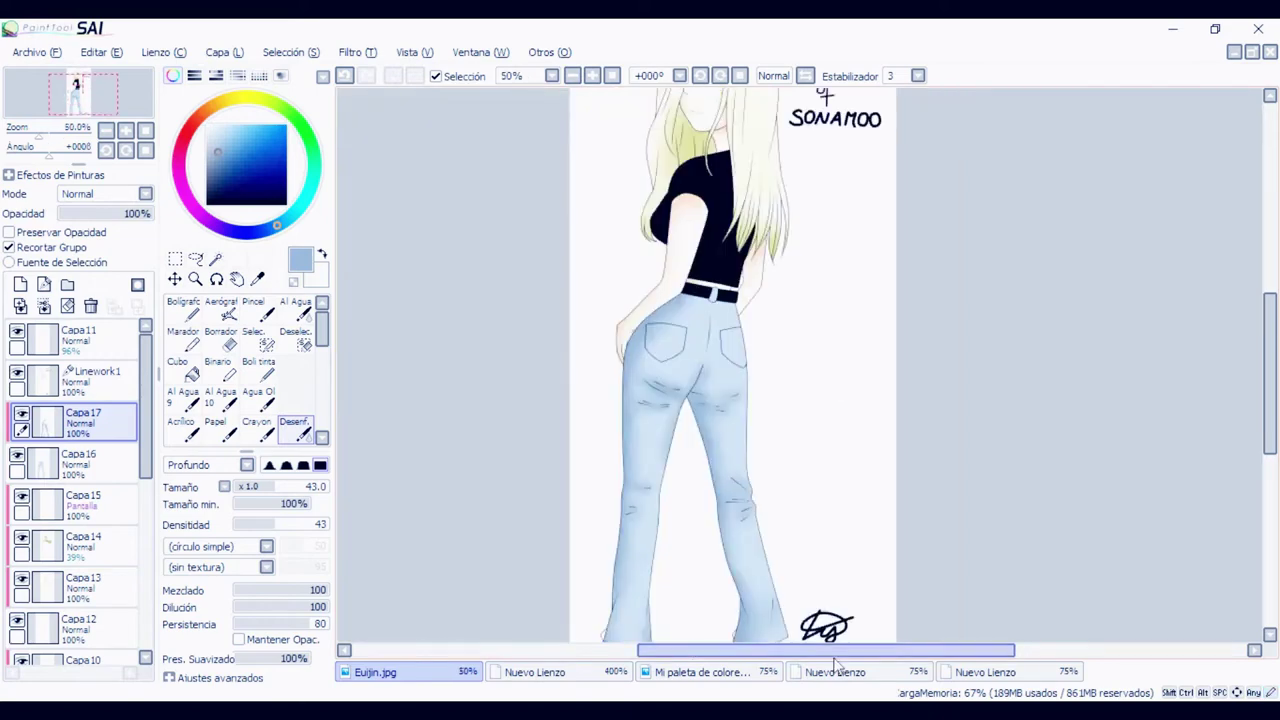
Smooth the remaining shadow transitions on the jeans from the hips down to the hems with the blur brush
{"action": "scroll", "coordinate": [835, 660], "scroll_direction": "down", "scroll_amount": 1}
{"action": "scroll", "coordinate": [800, 470], "scroll_direction": "up", "scroll_amount": 4}
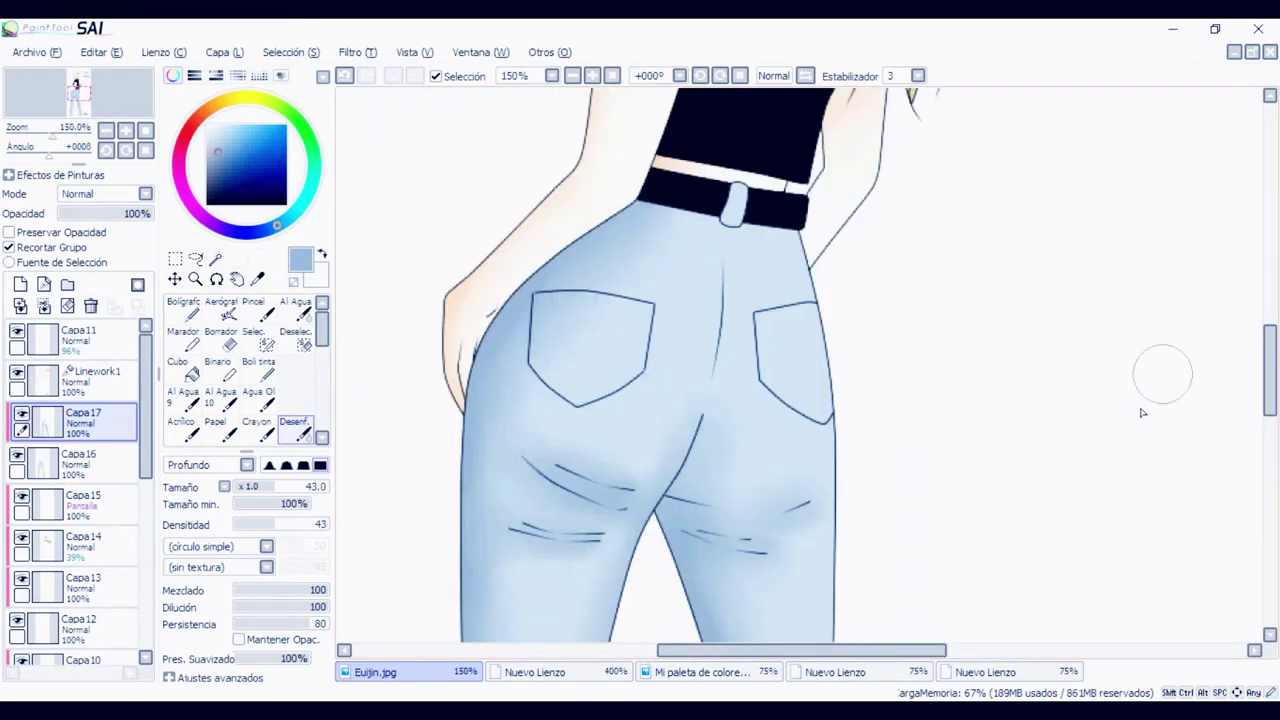
{"action": "scroll", "coordinate": [1142, 412], "scroll_direction": "down", "scroll_amount": 3}
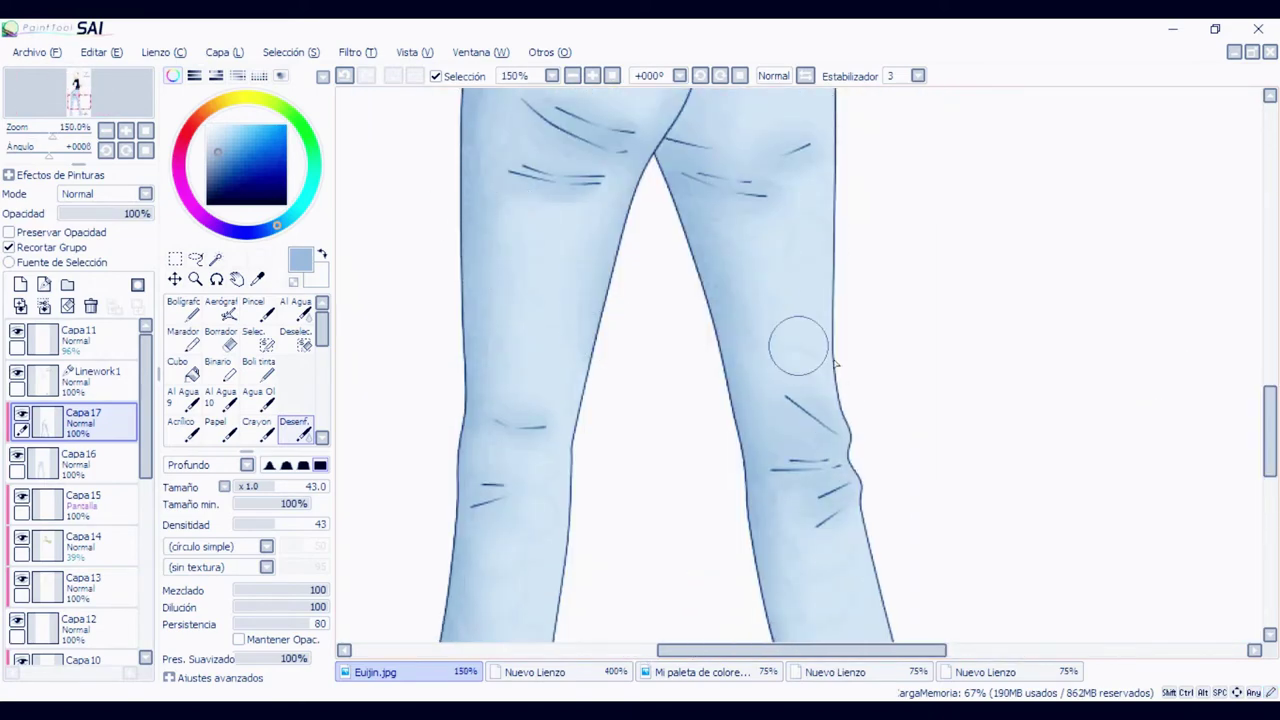
{"action": "scroll", "coordinate": [842, 107], "scroll_direction": "down", "scroll_amount": 3}
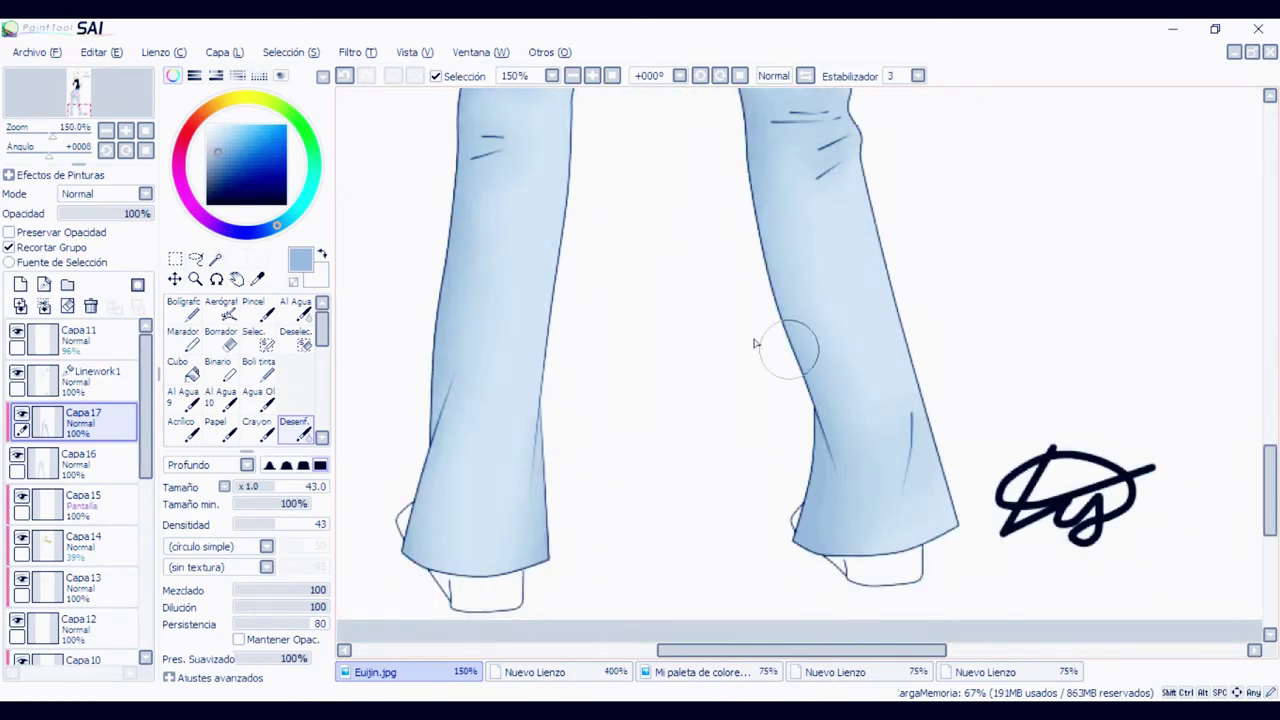
{"action": "key", "text": "ctrl+minus"}
{"action": "scroll", "coordinate": [866, 378], "scroll_direction": "up", "scroll_amount": 5}
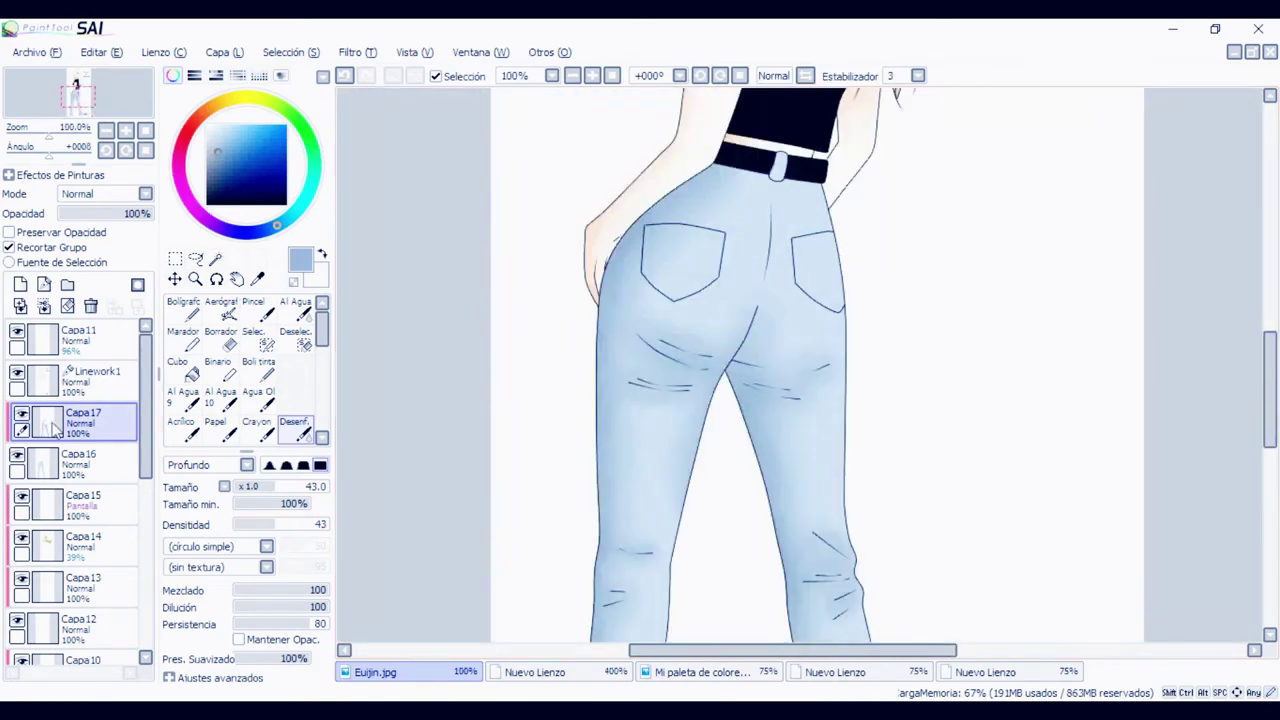
Add clipped layer Capa18 in Pantalla mode and paint softened pale blue highlights on the jeans
{"action": "left_click", "coordinate": [20, 284]}
{"action": "left_click", "coordinate": [213, 130]}
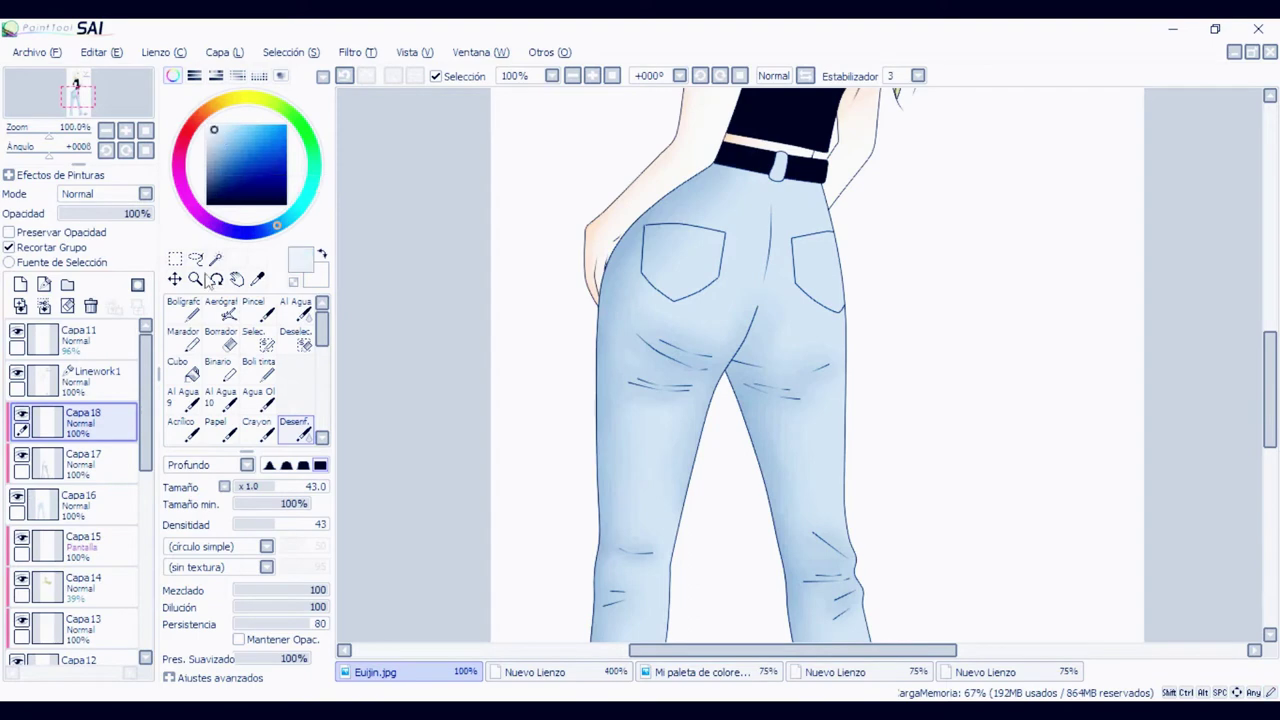
{"action": "left_click", "coordinate": [104, 194]}
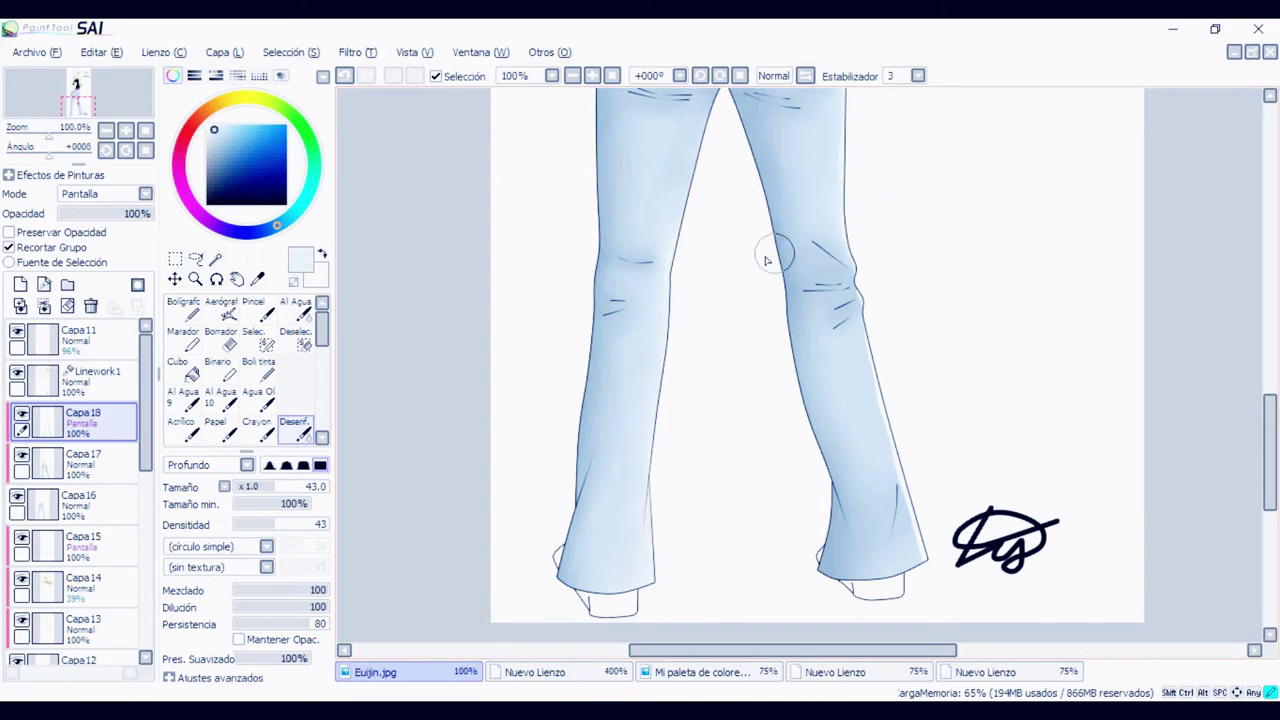
Select the areas of both shoes on the Linework1 layer with the magic wand
{"action": "scroll", "coordinate": [906, 245], "scroll_direction": "down", "scroll_amount": 3}
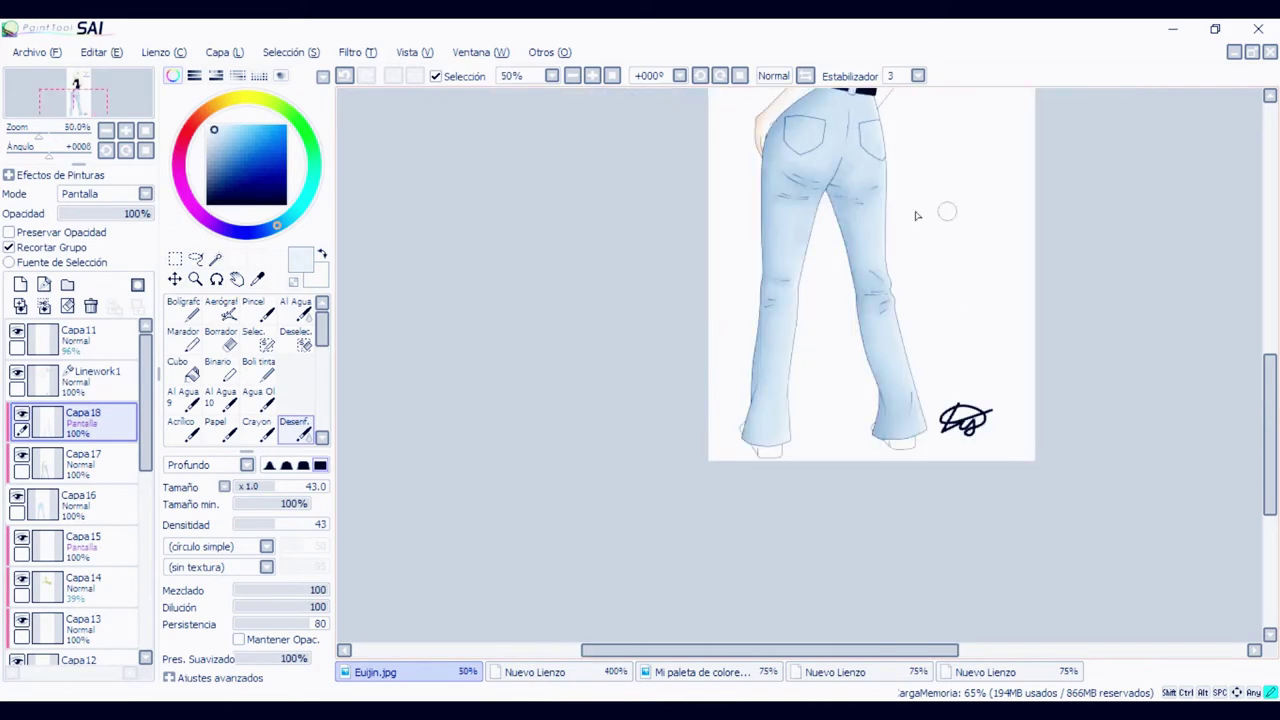
{"action": "scroll", "coordinate": [916, 215], "scroll_direction": "down", "scroll_amount": 2}
{"action": "scroll", "coordinate": [929, 197], "scroll_direction": "up", "scroll_amount": 2}
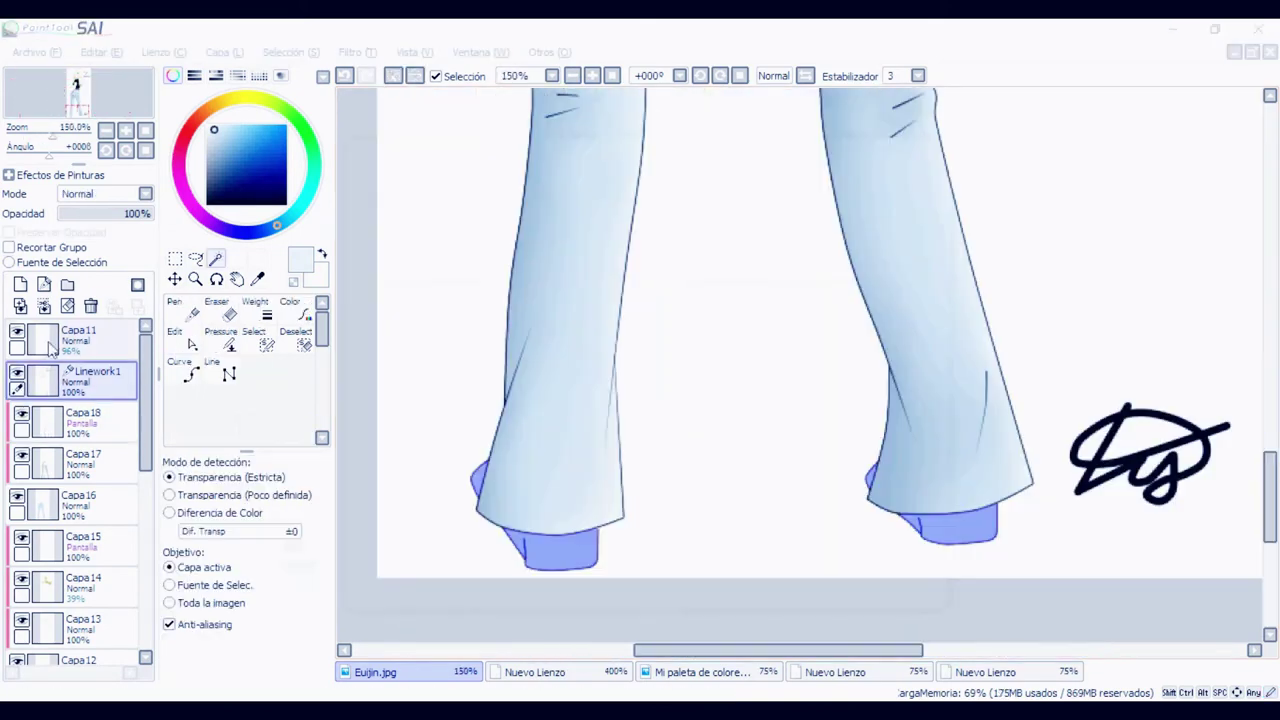
Fill the selected shoe areas with a very pale blue-white on a new layer below Linework1 and clear the selection
{"action": "left_click", "coordinate": [20, 285]}
{"action": "left_click_drag", "start_coordinate": [85, 383], "coordinate": [104, 452]}
{"action": "left_click", "coordinate": [193, 373]}
{"action": "left_click", "coordinate": [207, 125]}
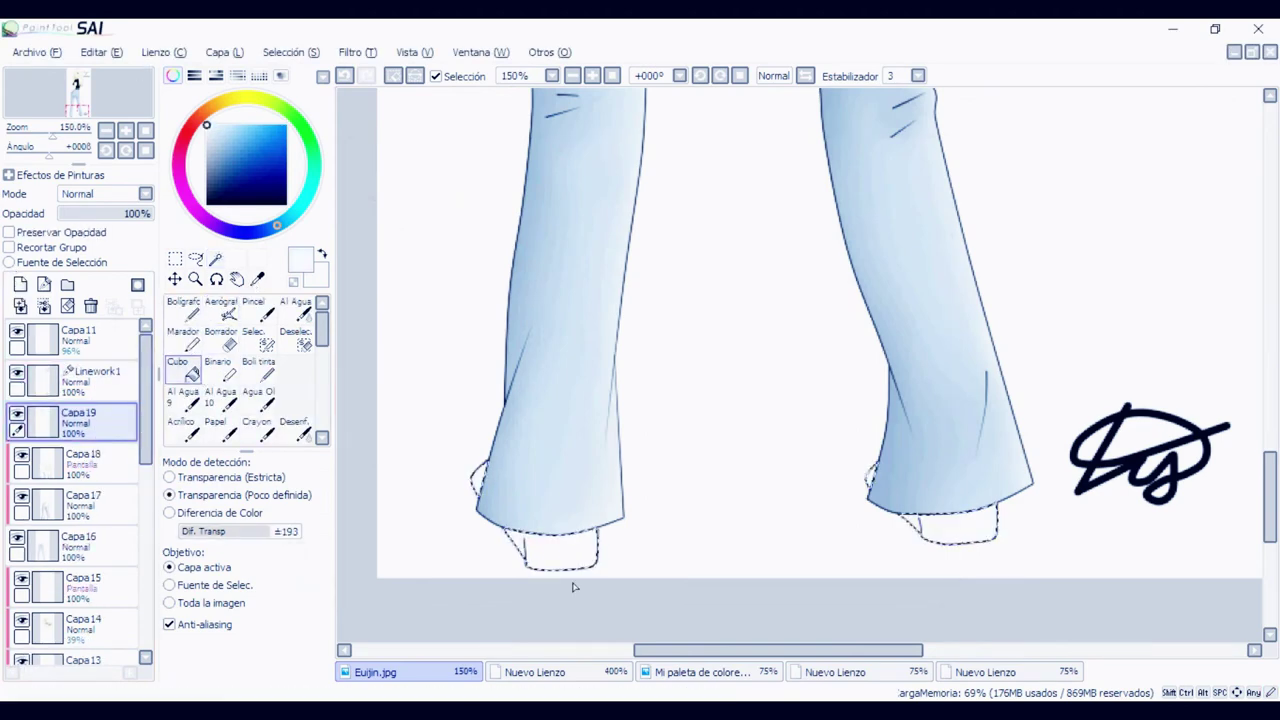
{"action": "left_click", "coordinate": [296, 342]}
{"action": "left_click_drag", "start_coordinate": [510, 500], "coordinate": [945, 525]}
Paint light grey shading on both shoes on a new clipped layer with pen size 38, softened with the blur brush at size 43
{"action": "left_click", "coordinate": [20, 285]}
{"action": "left_click", "coordinate": [9, 247]}
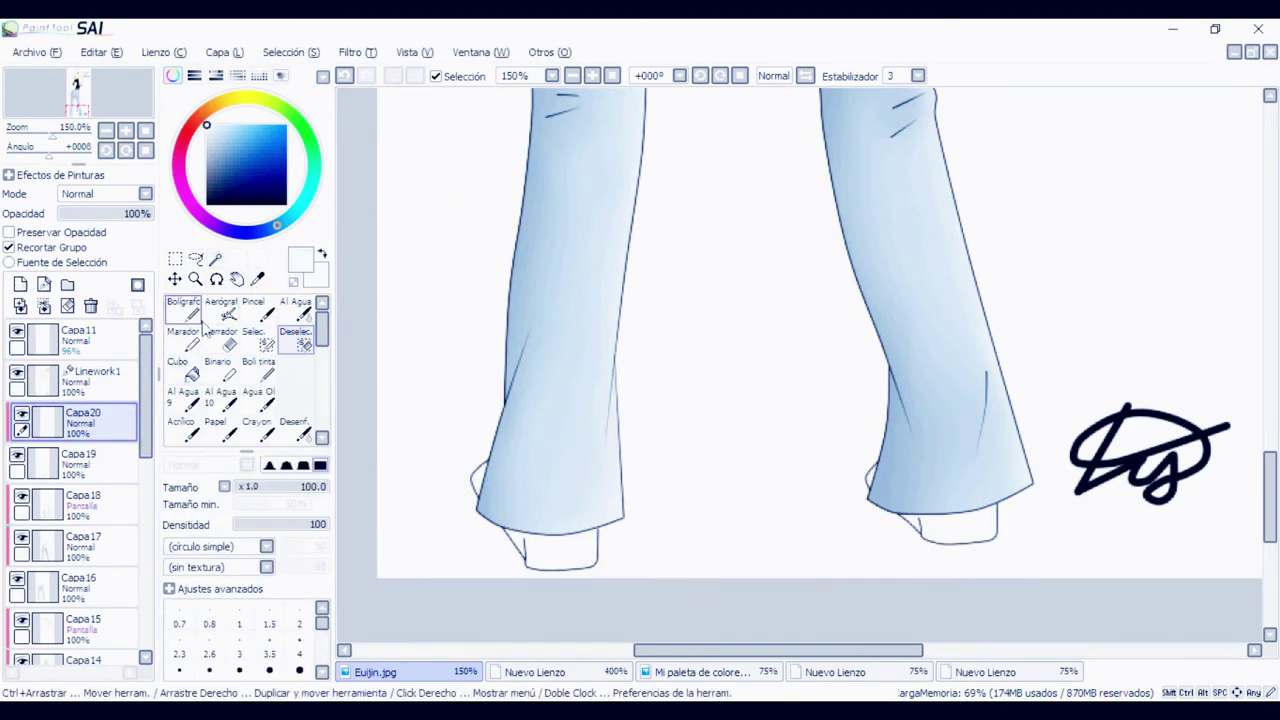
{"action": "left_click", "coordinate": [188, 312]}
{"action": "left_click_drag", "start_coordinate": [223, 105], "coordinate": [247, 98]}
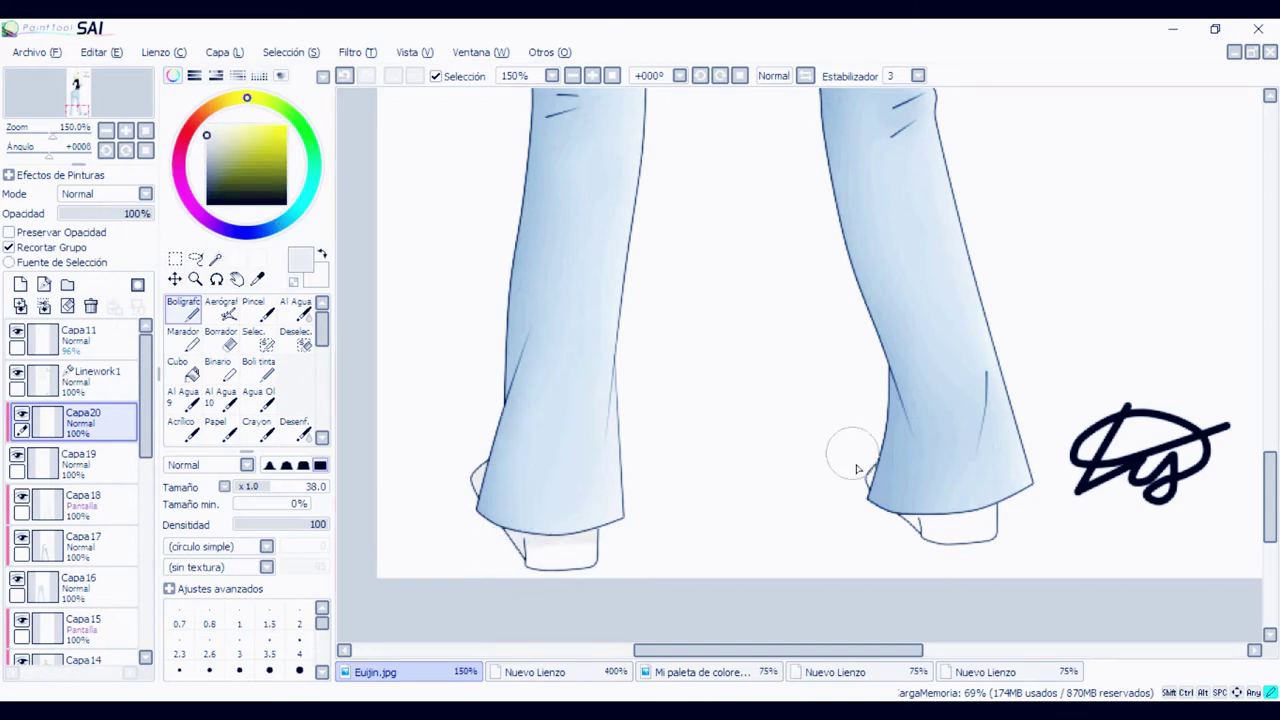
{"action": "key", "text": "ctrl+z"}
{"action": "key", "text": "ctrl+y"}
{"action": "left_click", "coordinate": [297, 430]}
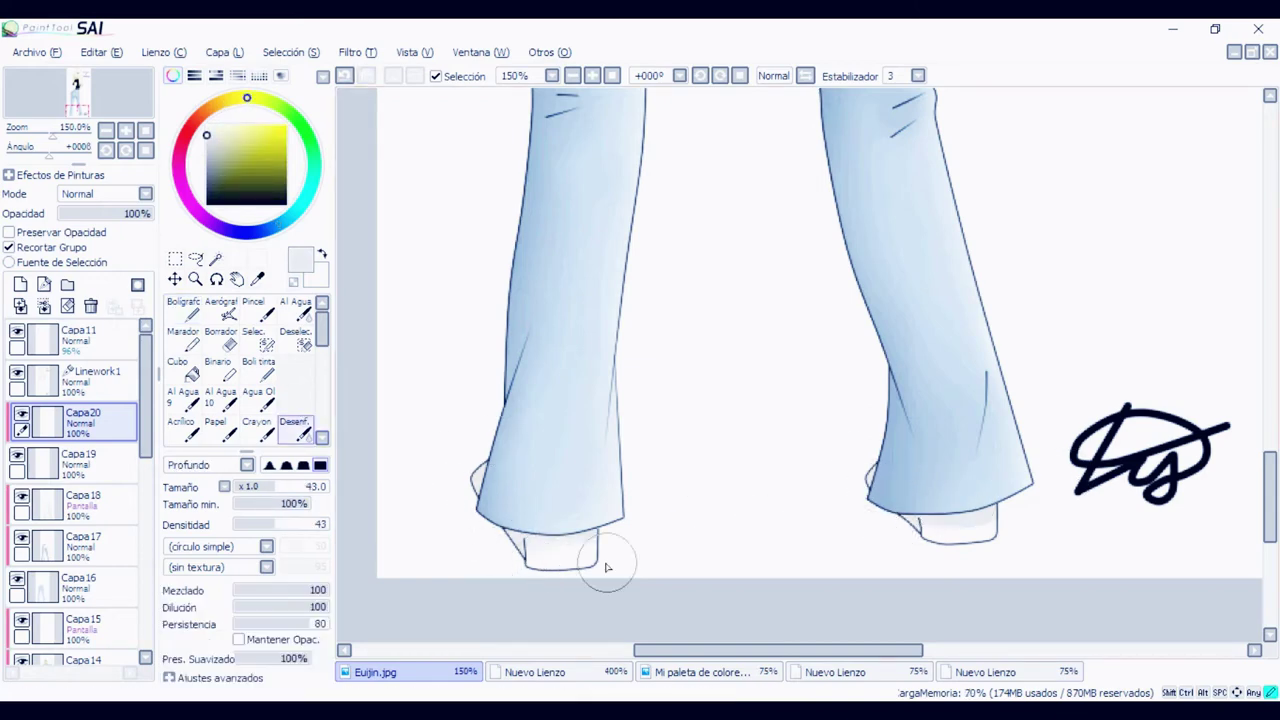
Paint darker grey shadows on the heels and below the jean hems on another clipped layer, softened with the blur brush at size 18
{"action": "left_click", "coordinate": [20, 284]}
{"action": "left_click", "coordinate": [180, 305]}
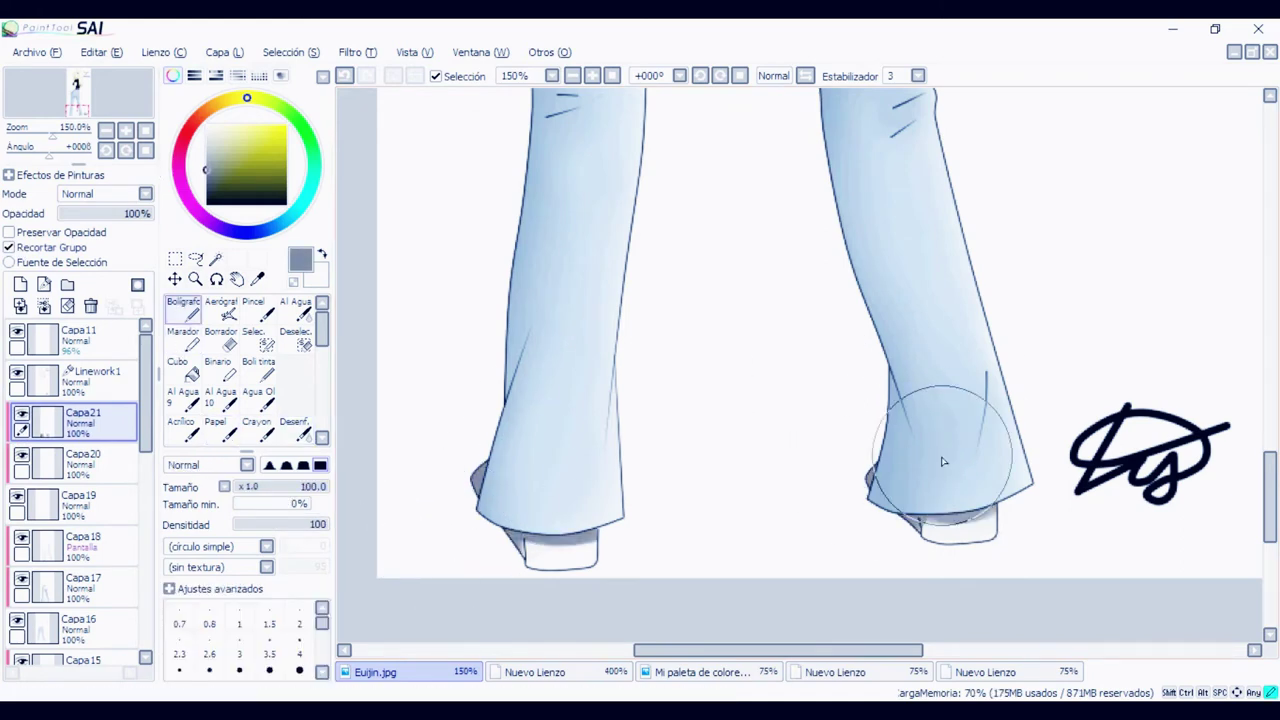
{"action": "key", "text": "b"}
{"action": "left_click_drag", "start_coordinate": [523, 549], "coordinate": [588, 540]}
{"action": "mouse_move", "coordinate": [925, 528]}
{"action": "left_mouse_down"}
{"action": "mouse_move", "coordinate": [978, 530]}
{"action": "mouse_move", "coordinate": [935, 530]}
{"action": "left_mouse_up"}
{"action": "scroll", "coordinate": [1010, 467], "scroll_direction": "down", "scroll_amount": 5}
{"action": "scroll", "coordinate": [1010, 465], "scroll_direction": "up", "scroll_amount": 1}
{"action": "left_click_drag", "start_coordinate": [1272, 412], "coordinate": [1274, 394]}
{"action": "left_click_drag", "start_coordinate": [717, 650], "coordinate": [820, 648]}
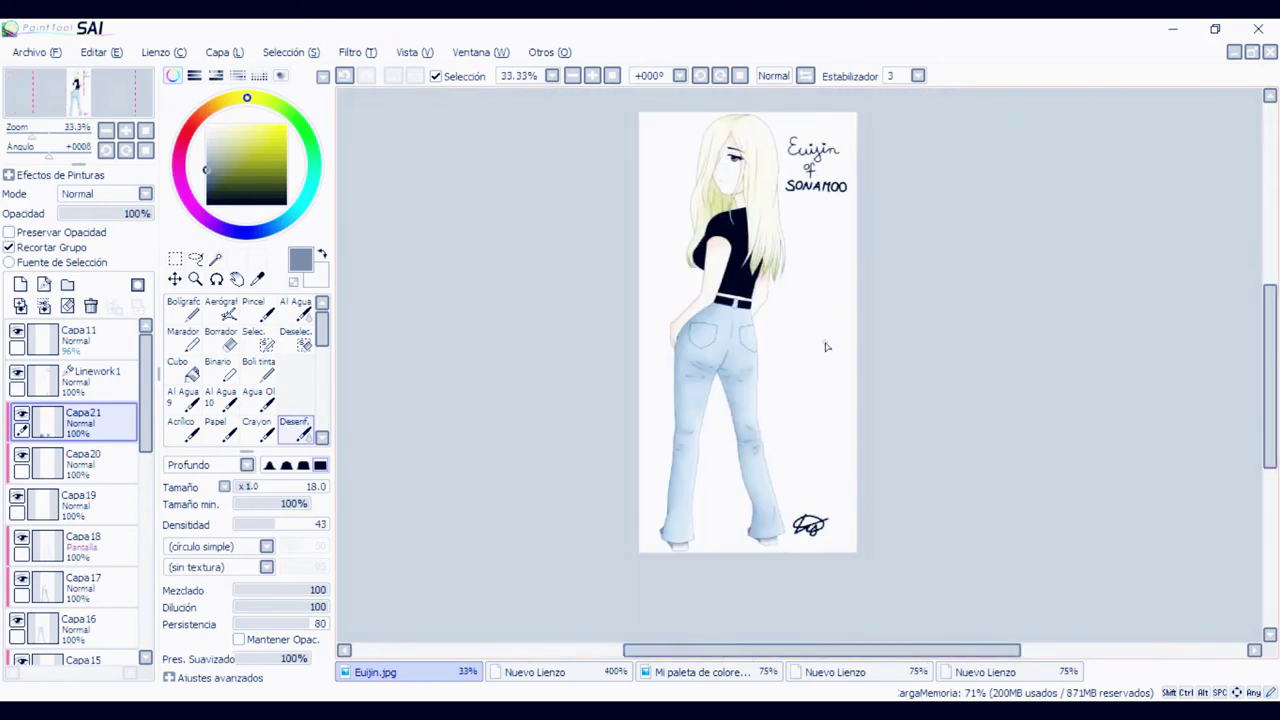